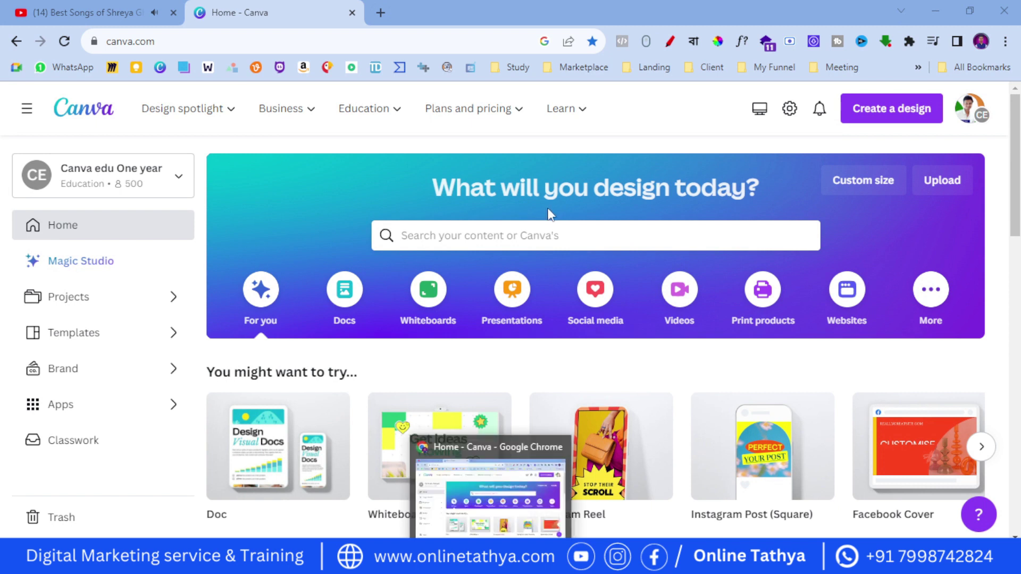
Create a new blank Instagram Post (Square) design at 1080 × 1080 px.
click(897, 108)
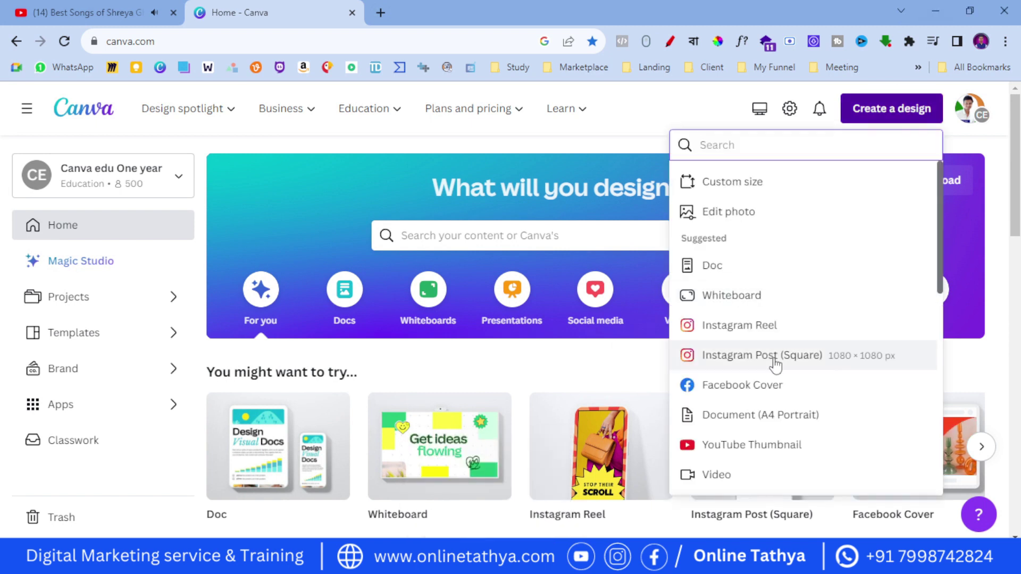
click(756, 285)
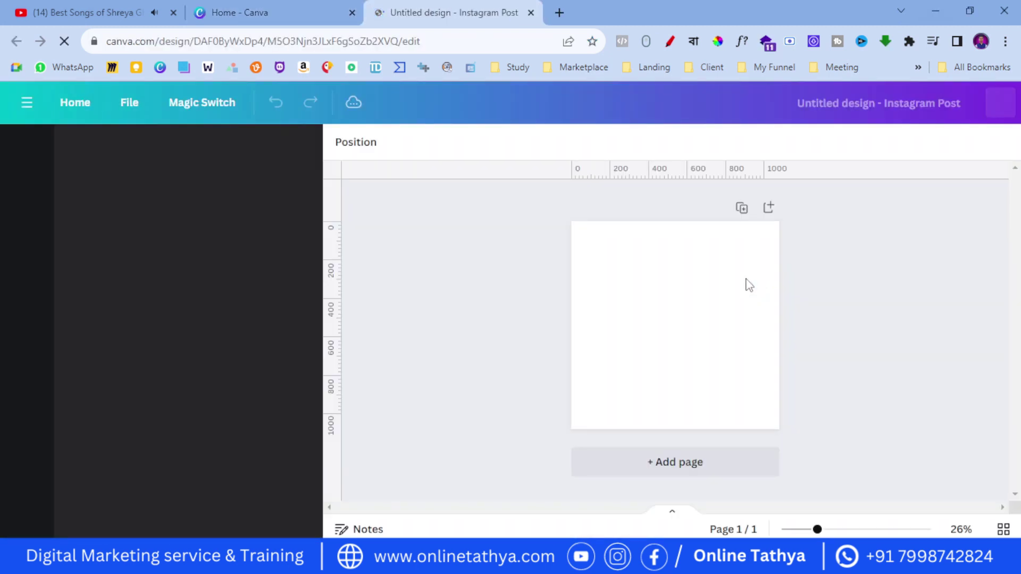
drag(758, 529, 766, 529)
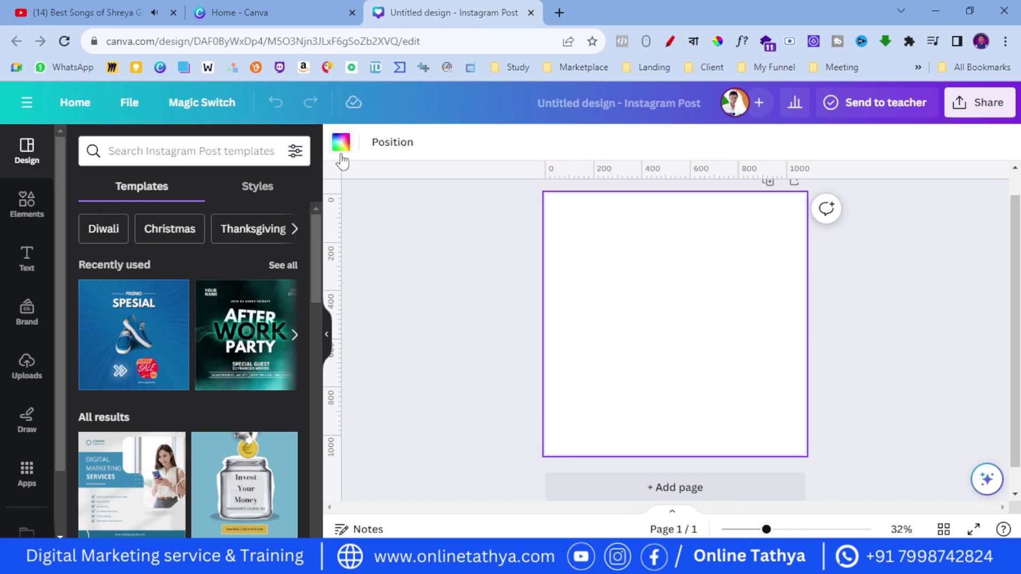
click(341, 142)
click(121, 232)
right_click(194, 416)
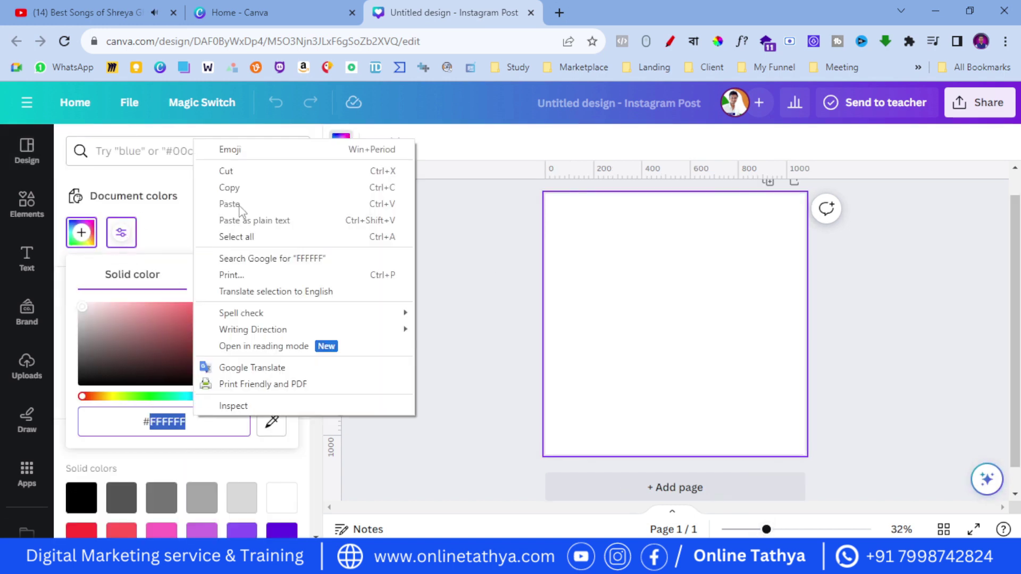
click(458, 222)
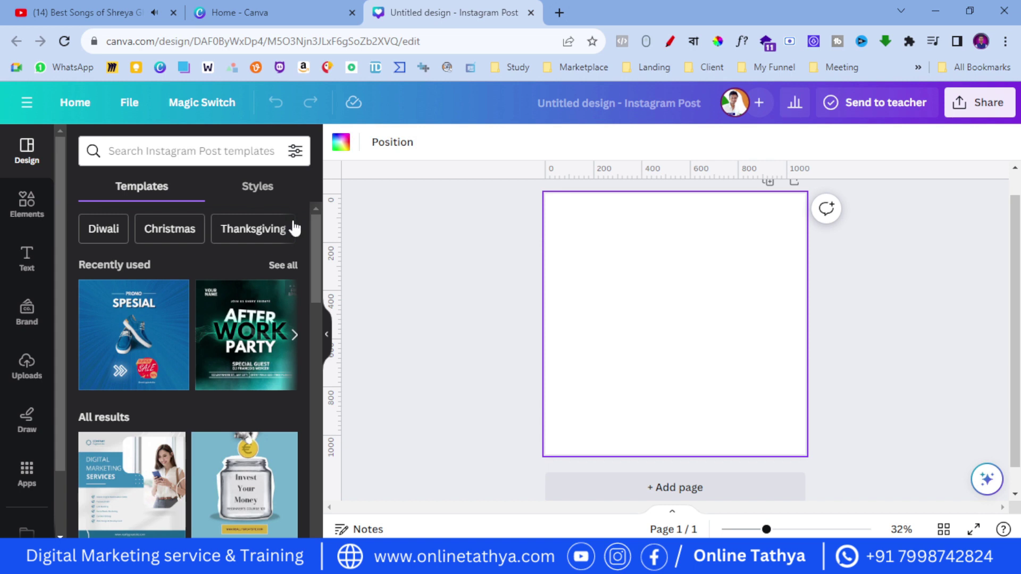
Set the page background to the solid dark red #BB2C27.
click(341, 142)
click(121, 232)
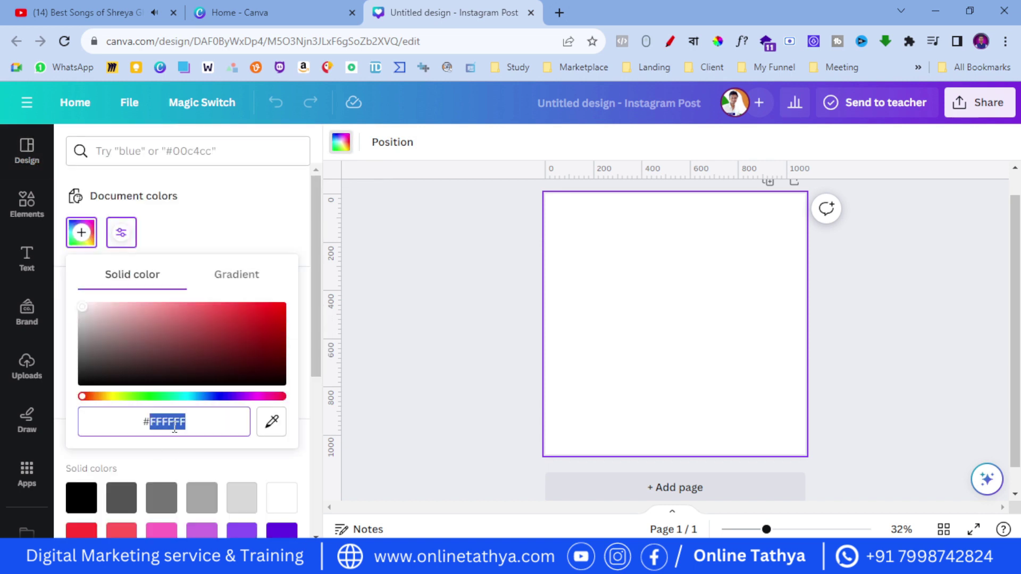
text(BB2)
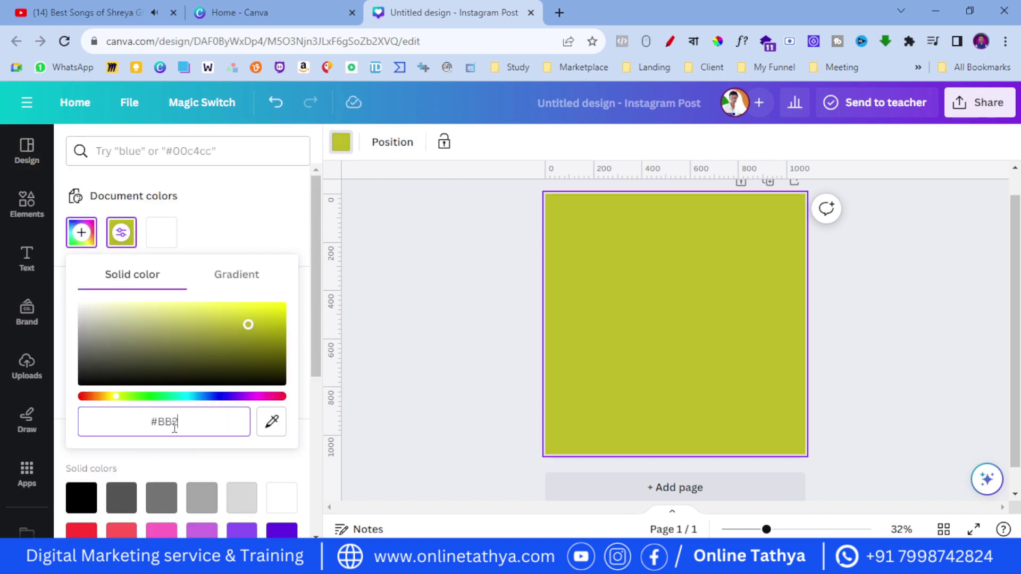
text(C27)
key(Return)
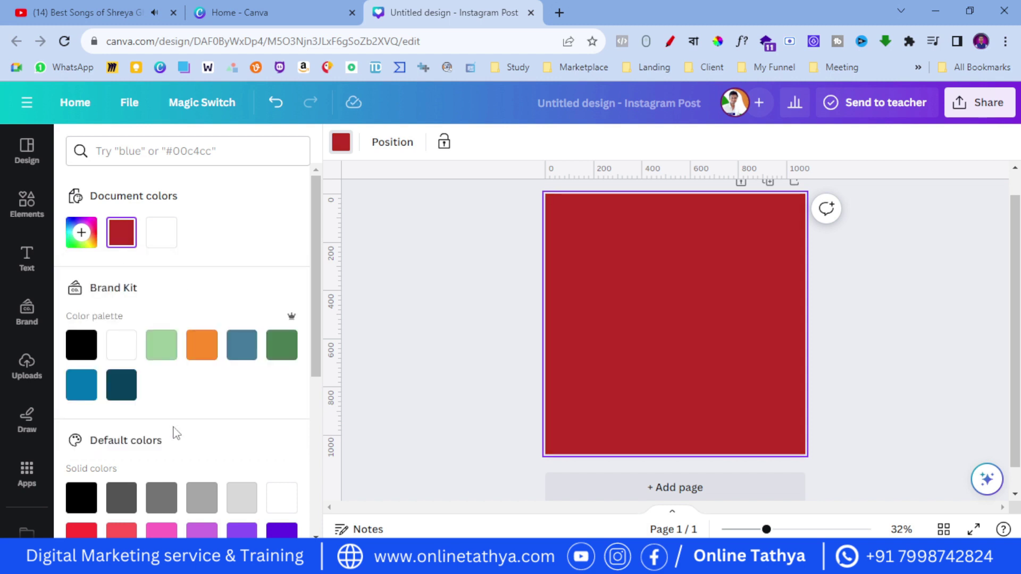
Search the elements for "squre box" and add the hollow square outline graphic to the page.
click(26, 204)
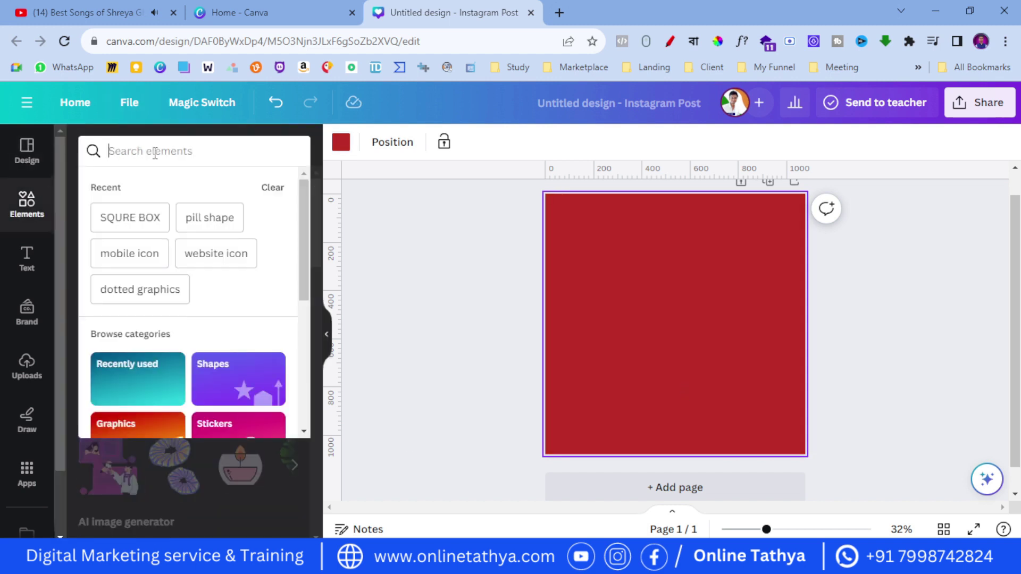
click(155, 153)
text(squre box)
key(Return)
click(93, 303)
click(410, 291)
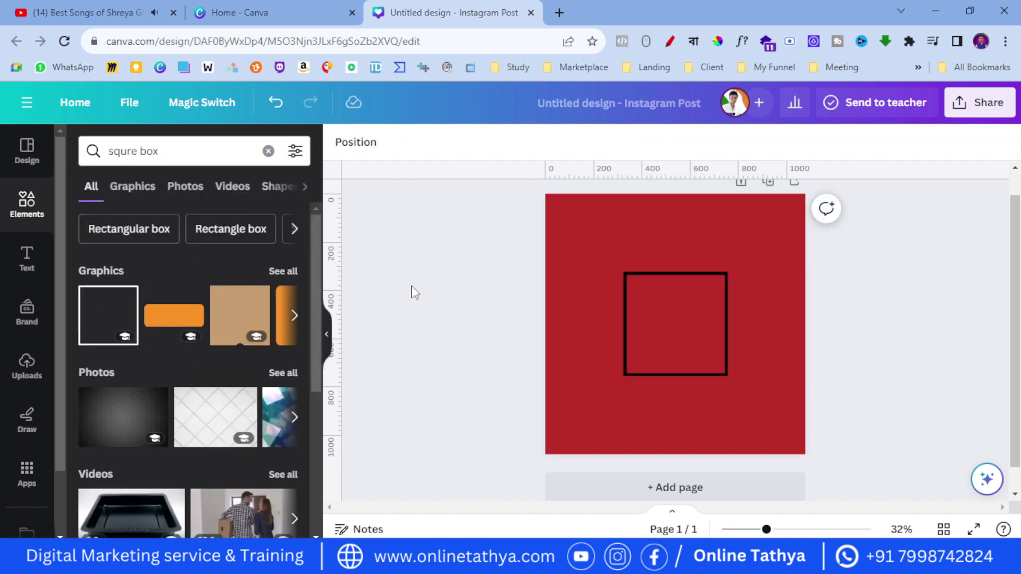
Change the square outline's colour to white.
click(626, 311)
click(515, 141)
click(121, 345)
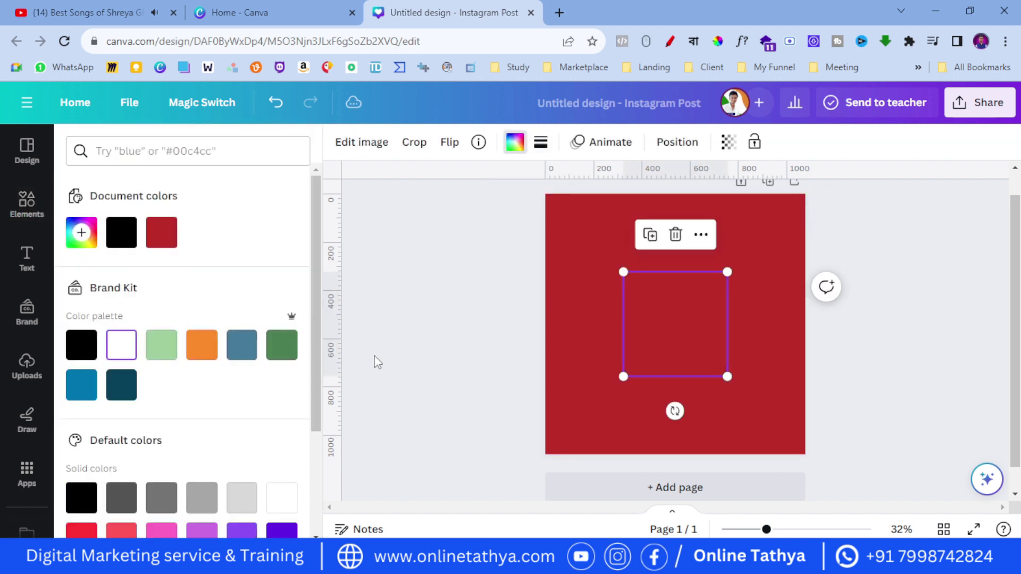
click(369, 364)
Enlarge the white square outline to about 740 px wide and place it near the middle of the page.
drag(623, 327, 588, 296)
drag(683, 332, 755, 405)
click(522, 371)
click(577, 362)
drag(584, 365, 584, 389)
click(451, 362)
scroll(567, 390, down, 1)
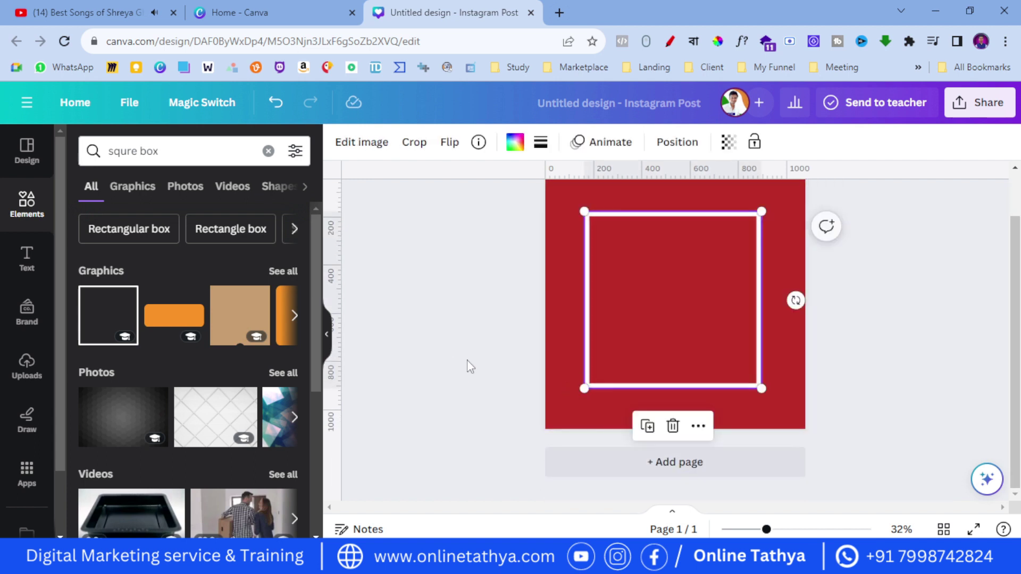
Fine-tune the white outline's position so it is centred horizontally and vertically on the red page.
drag(758, 384, 744, 393)
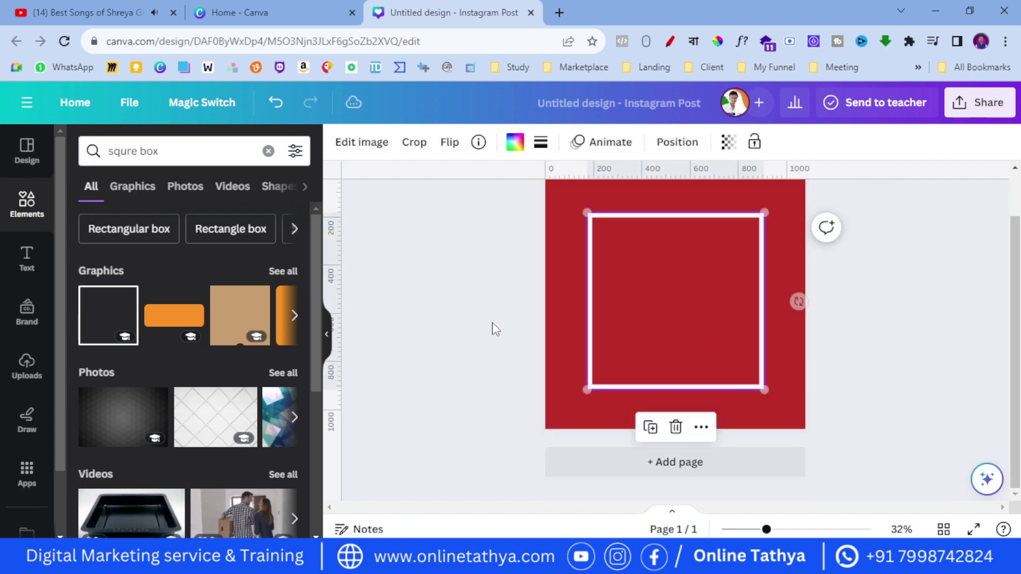
click(496, 329)
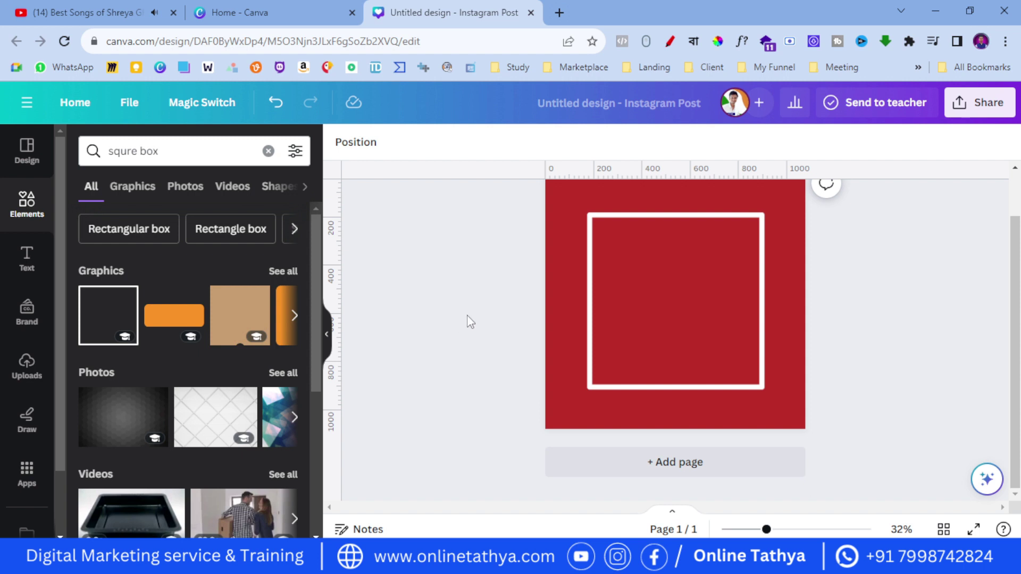
scroll(467, 315, up, 2)
click(589, 368)
drag(589, 368, 590, 370)
click(503, 373)
scroll(503, 374, down, 2)
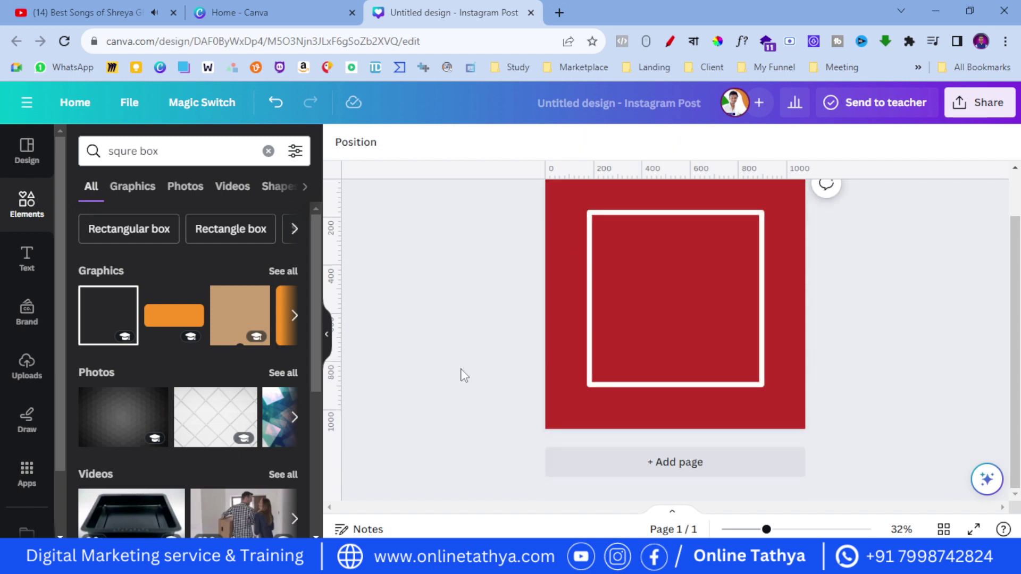
Search the elements for "shape", add a solid square, and fill it with the background's dark red.
click(27, 203)
click(184, 151)
text(shape)
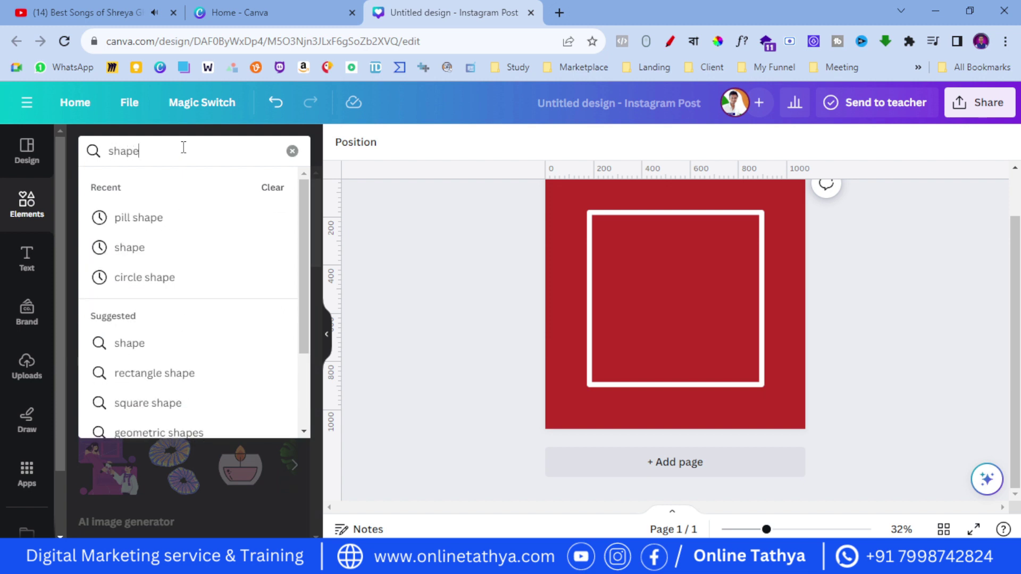
key(Return)
click(82, 314)
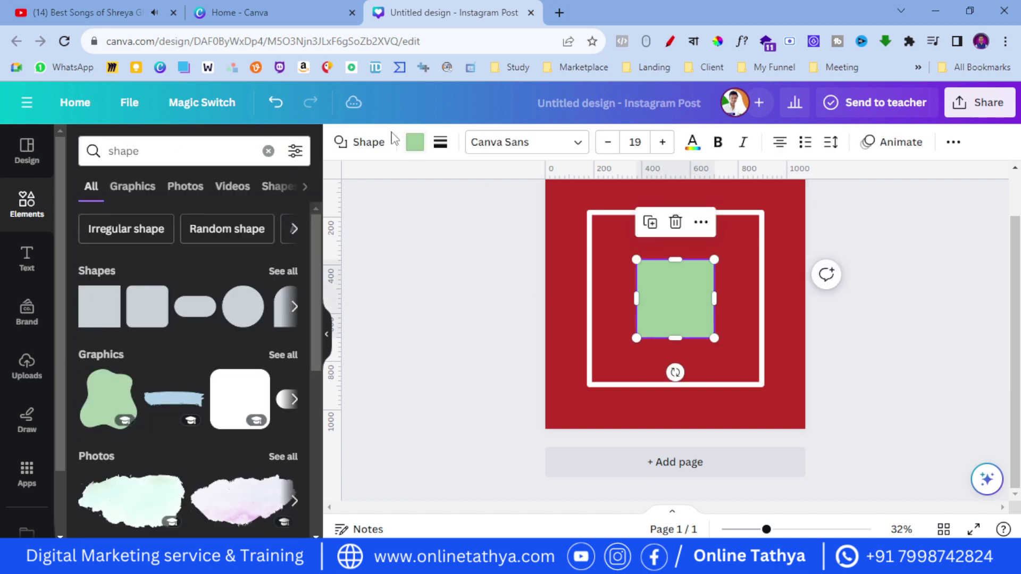
click(414, 142)
click(249, 242)
Move and stretch the red square to hide the white outline's lower-right corner and most of its right side.
drag(681, 287, 746, 275)
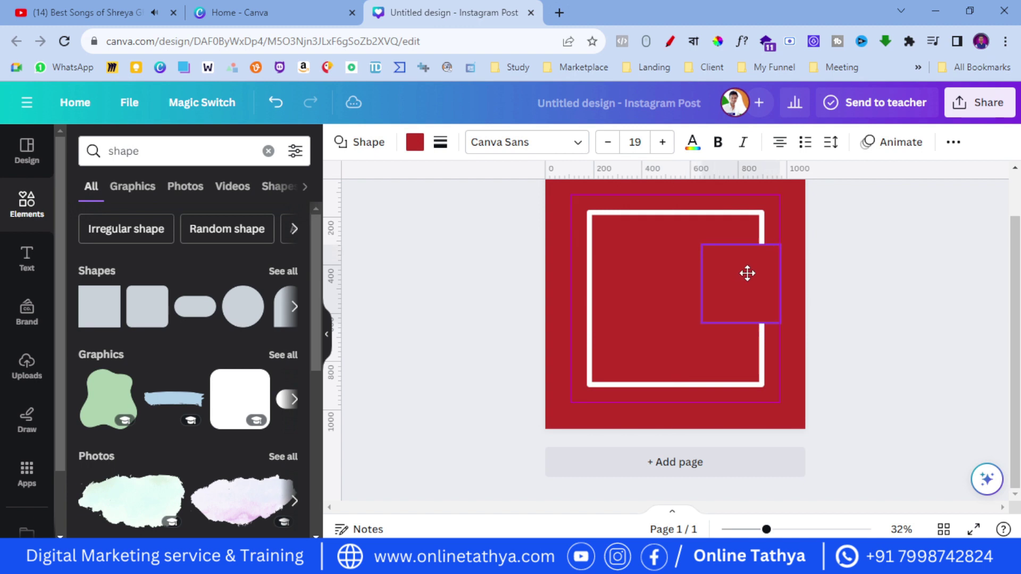
drag(759, 322, 759, 403)
drag(719, 323, 671, 320)
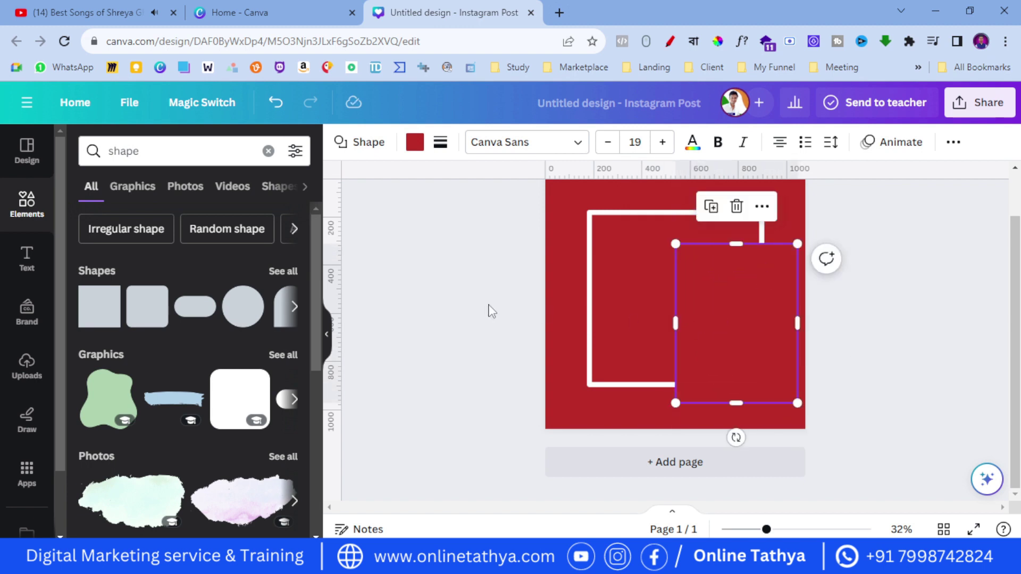
click(492, 311)
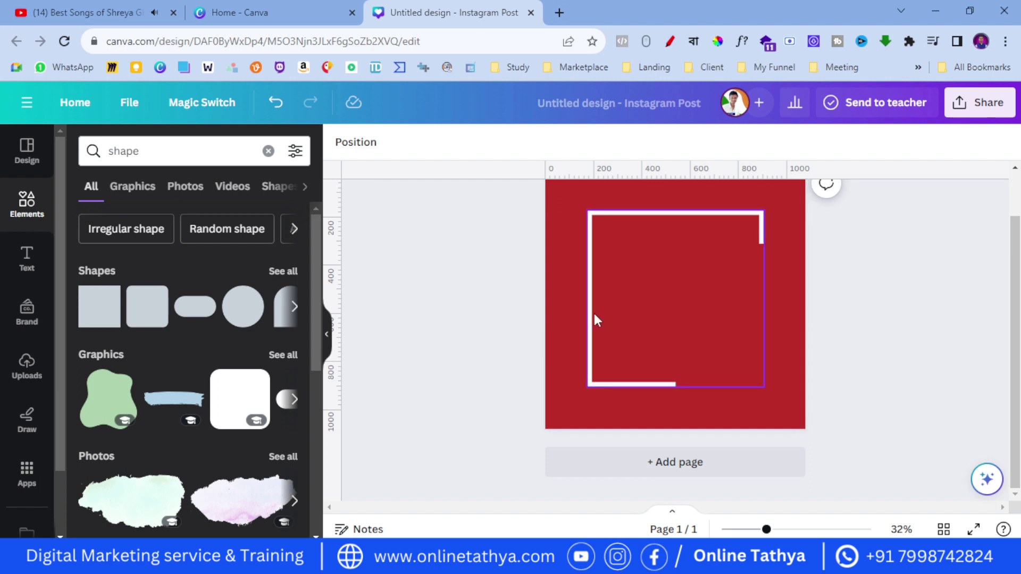
Add a second solid square and place it over the middle of the outline's left side, level with the right side's gap.
click(98, 327)
drag(640, 300, 579, 291)
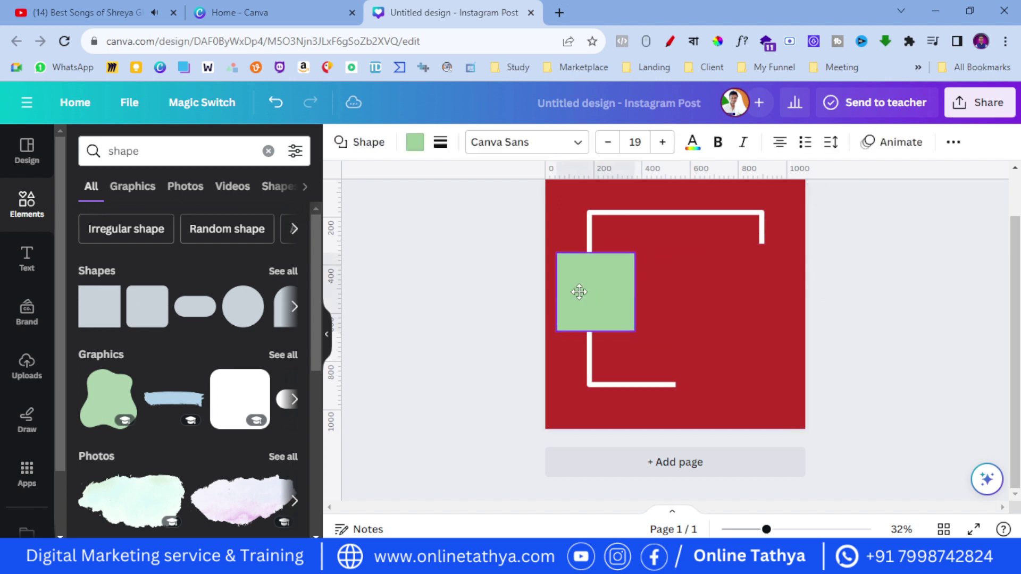
click(791, 529)
scroll(691, 239, up, 4)
drag(691, 160, 702, 354)
click(536, 396)
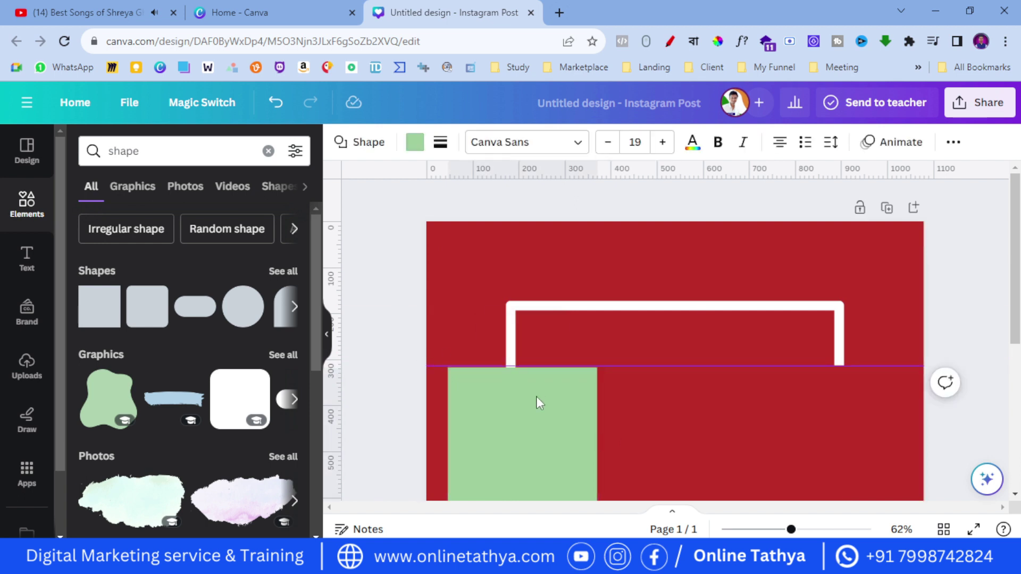
click(435, 363)
scroll(436, 319, down, 3)
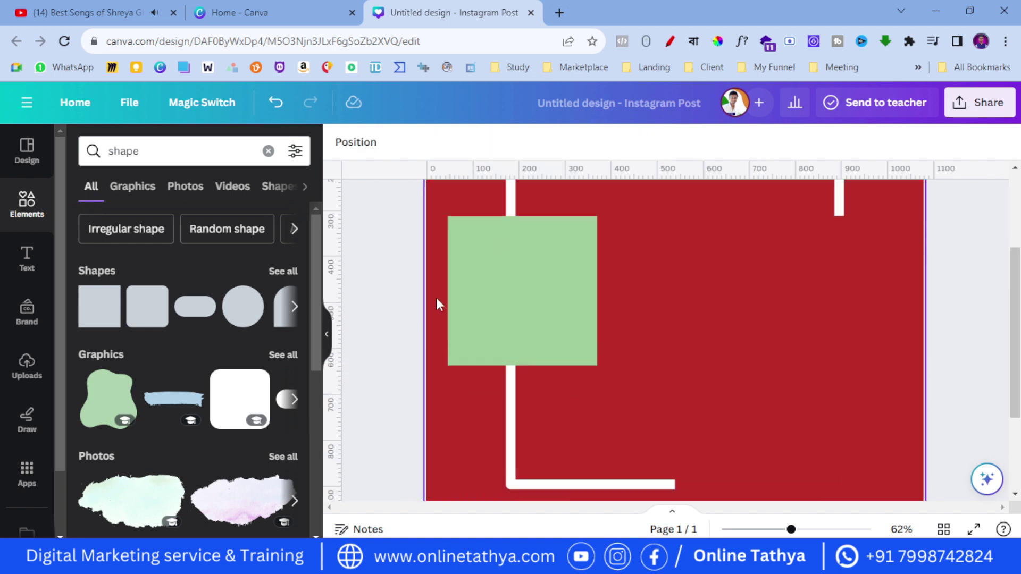
Fill the square on the outline's left side with the background's dark red so it masks that section.
click(776, 529)
click(537, 319)
click(415, 142)
click(241, 232)
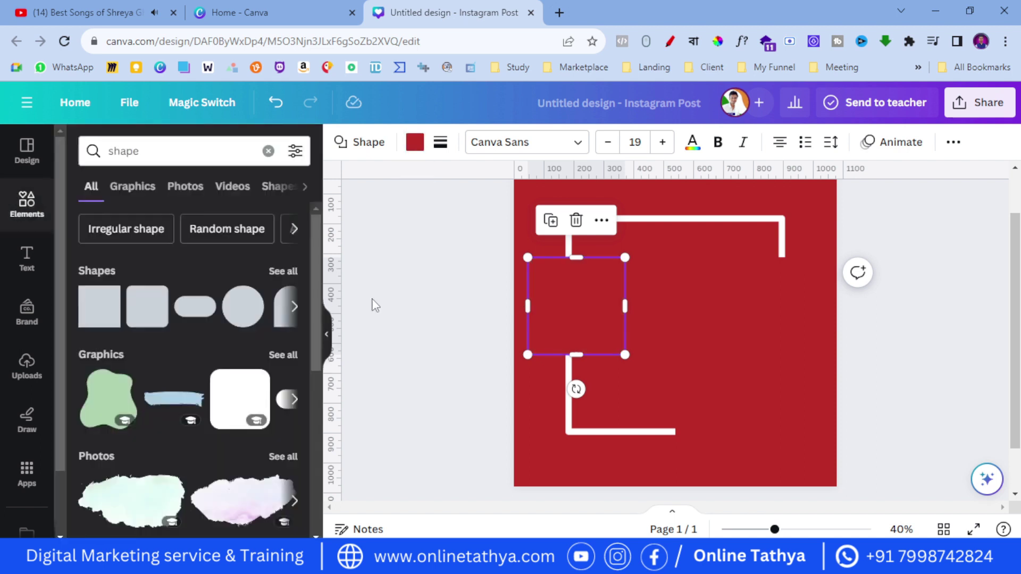
click(399, 313)
Search the elements for "isolated shoes cutout png".
click(161, 140)
click(269, 151)
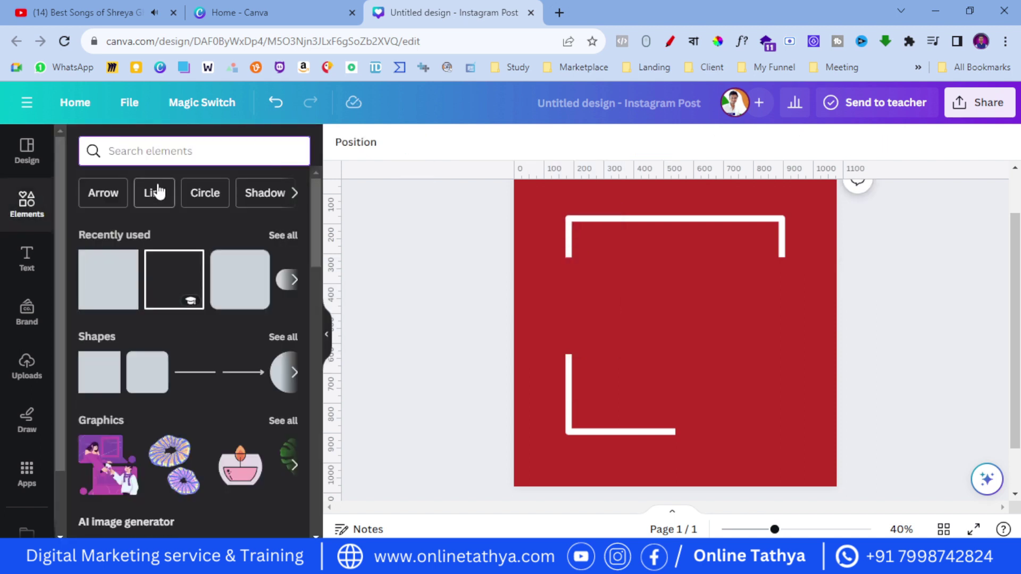
click(156, 147)
text(iso)
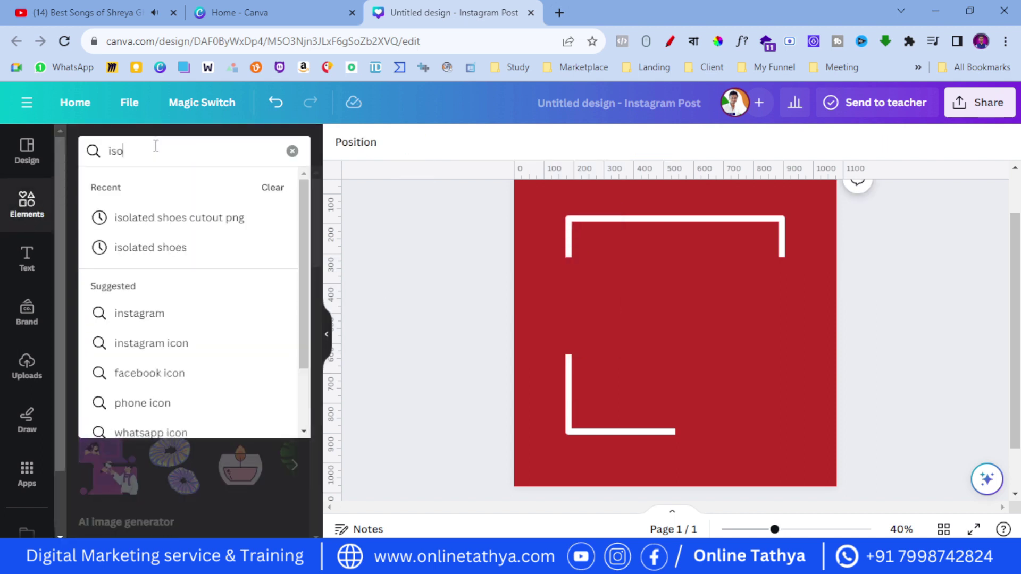
text(lated shoes cutout)
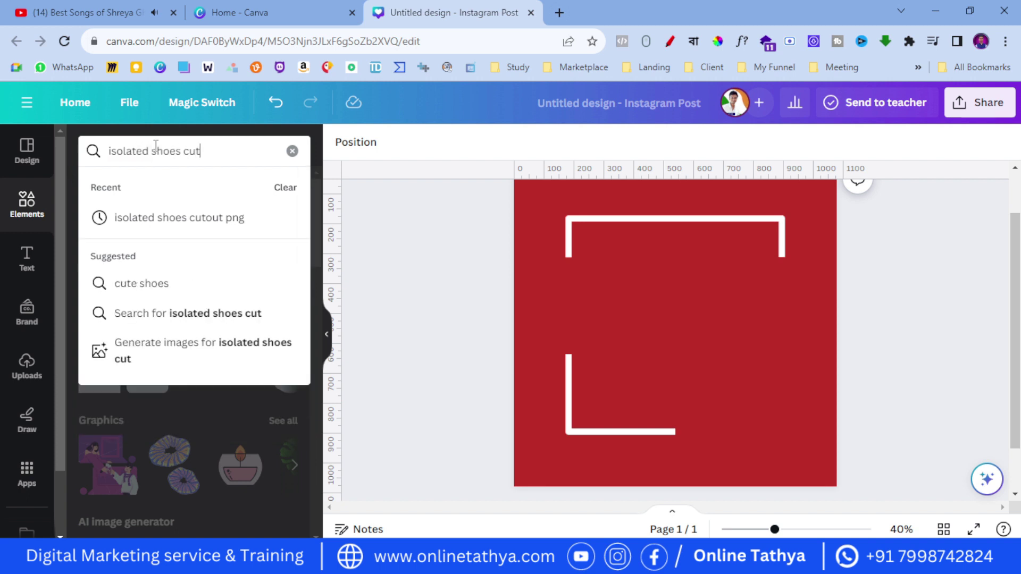
key(Return)
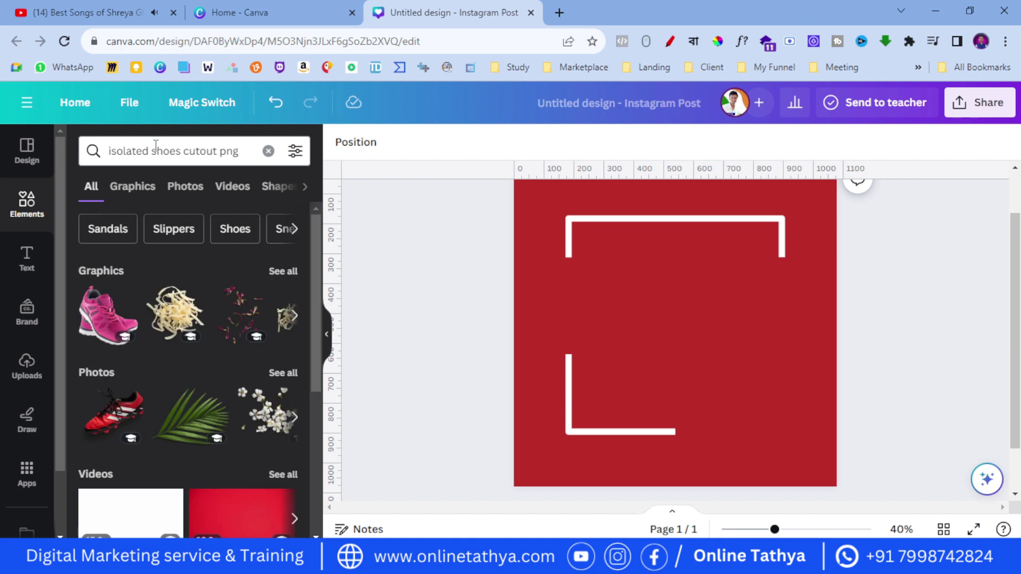
Add the red and black football shoe photo, then size and position it over the right part of the white frame.
click(117, 408)
drag(548, 394, 544, 347)
drag(555, 458, 611, 417)
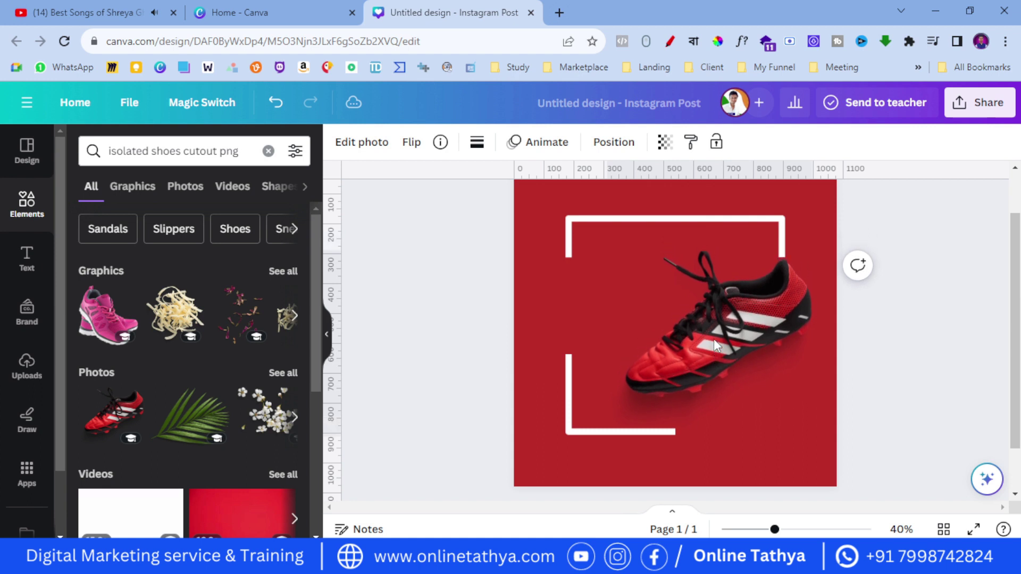
drag(668, 371, 652, 379)
drag(613, 429, 441, 377)
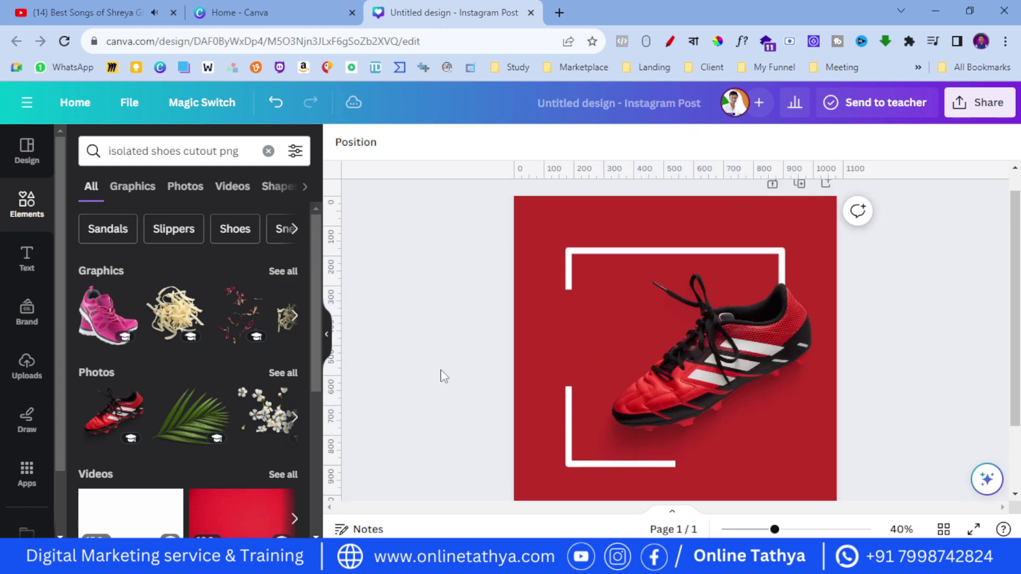
click(642, 391)
click(458, 401)
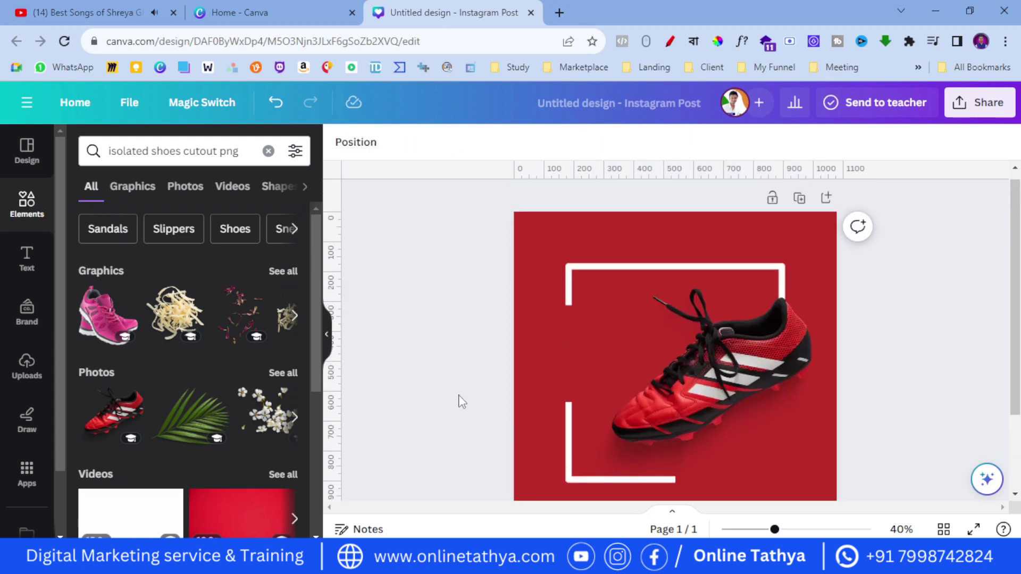
scroll(461, 402, down, 1)
Find a parallelogram by searching the elements for "shape", and place it slightly tilted over the upper part of the frame's left side.
click(268, 151)
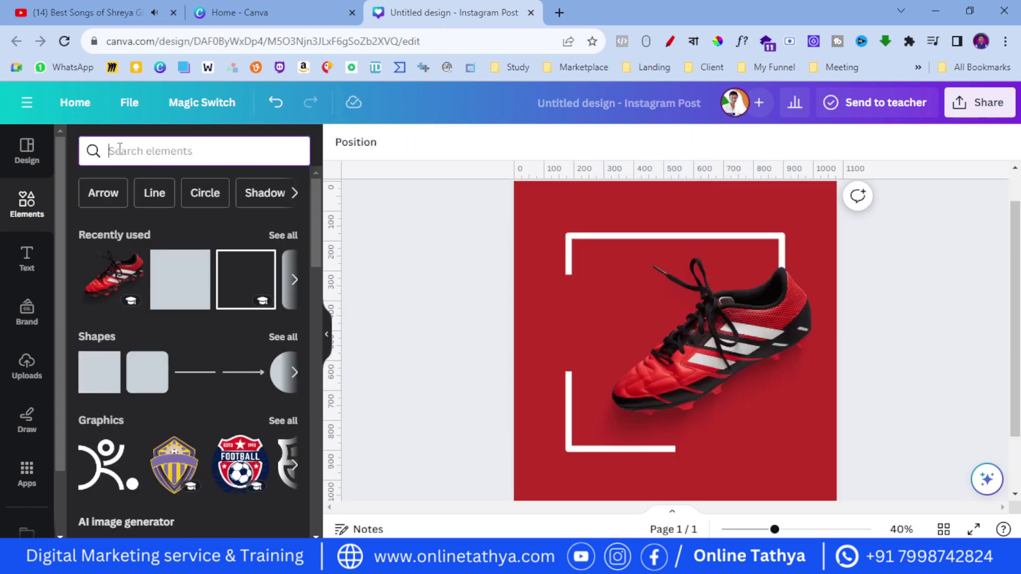
text(shape)
key(Return)
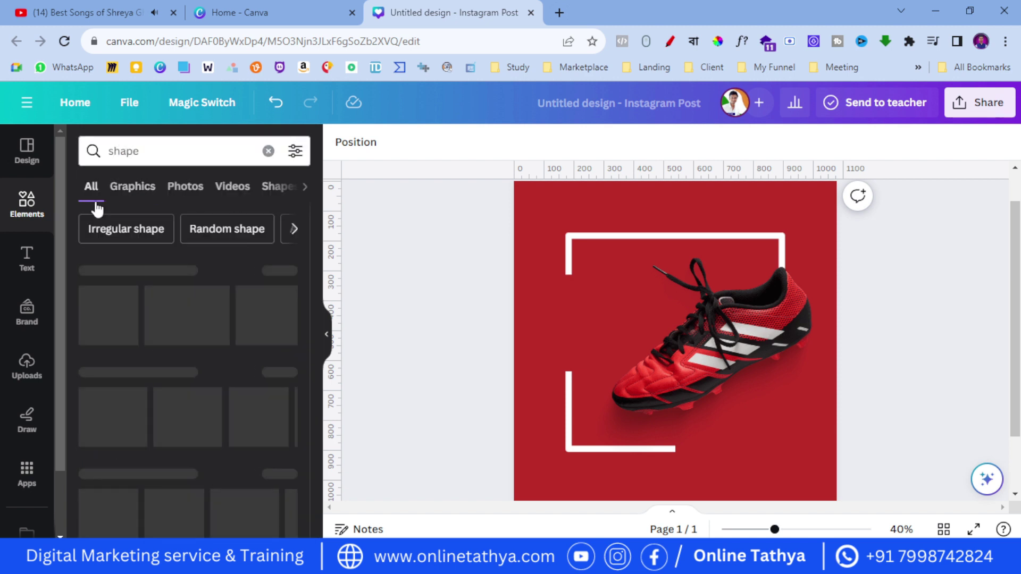
click(276, 186)
drag(143, 330, 608, 424)
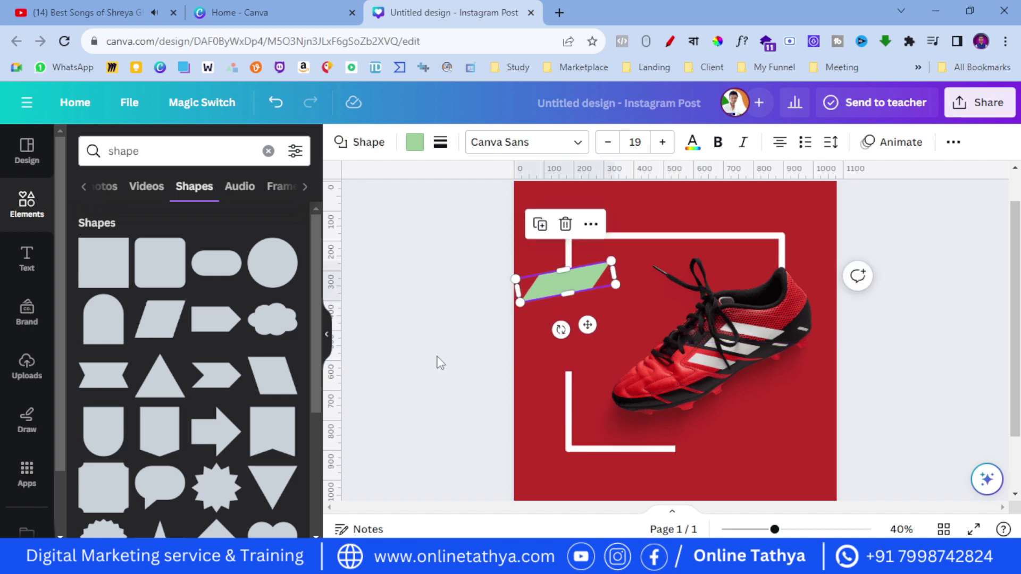
Duplicate the tilted parallelogram and set the copy directly below the original, shifted slightly to the right.
click(563, 282)
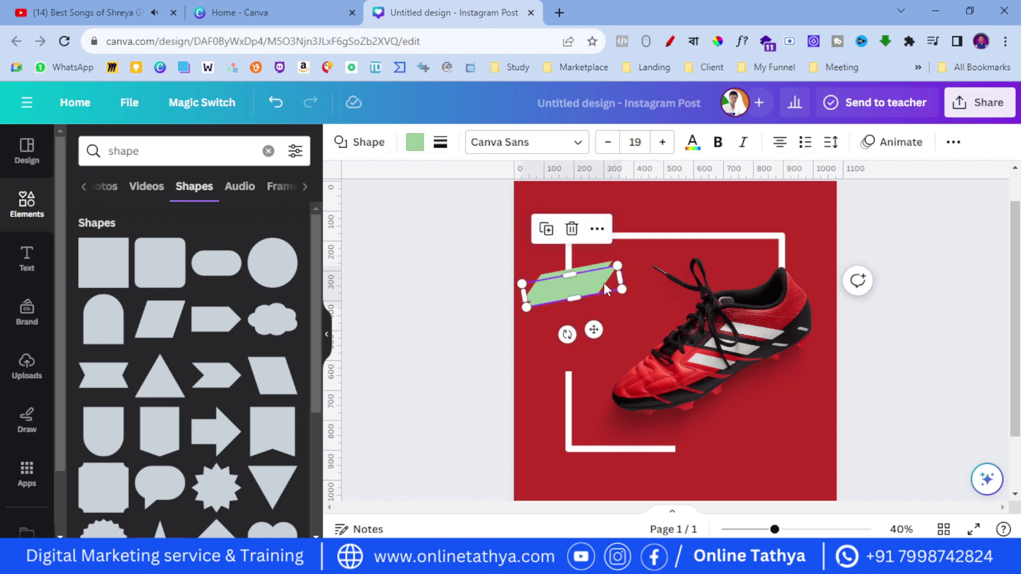
scroll(484, 303, down, 1)
key(ctrl+d)
click(463, 294)
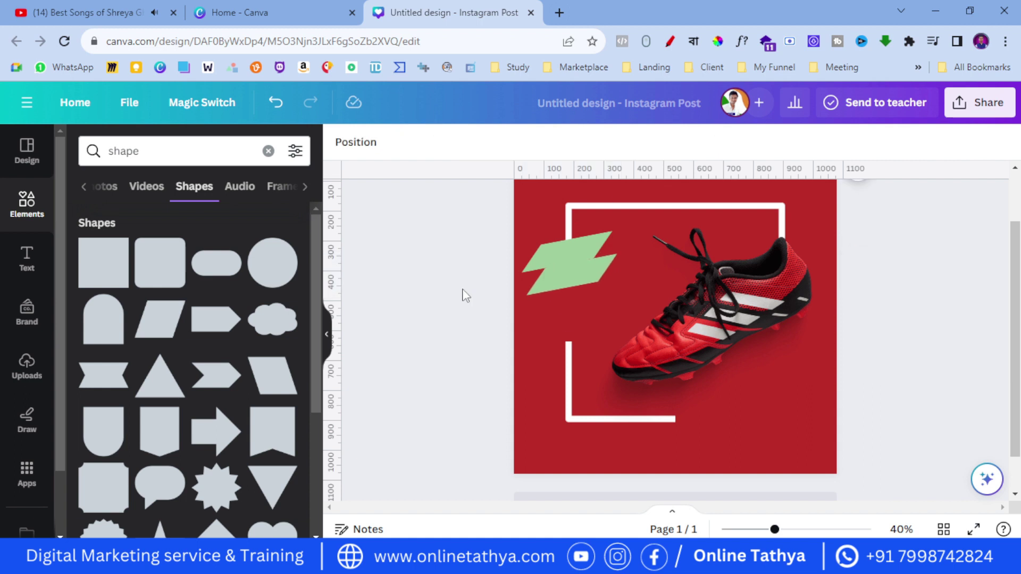
Fill the upper parallelogram with black and the lower one with white.
click(567, 252)
click(415, 142)
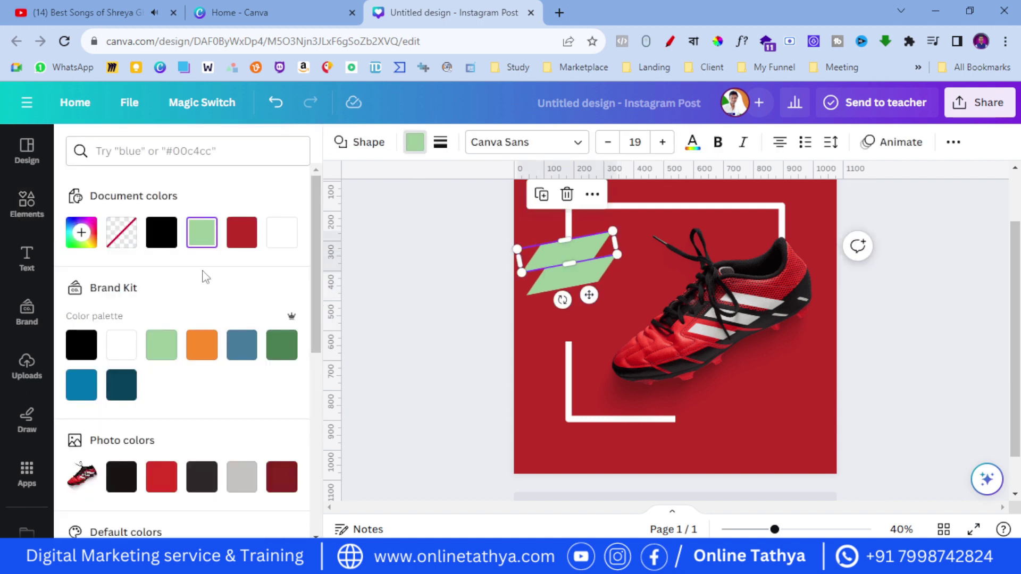
click(154, 239)
click(571, 279)
click(415, 142)
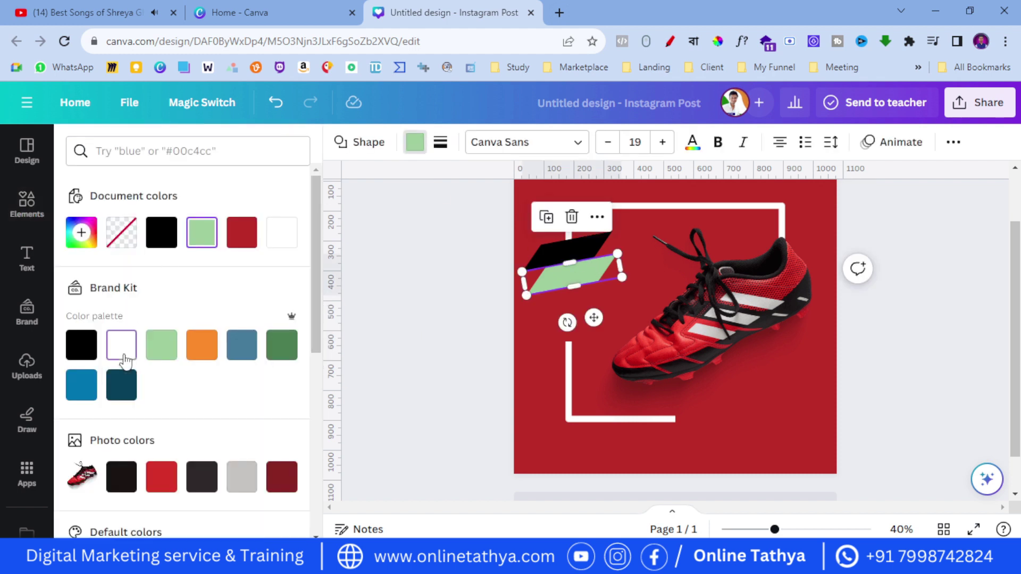
click(122, 347)
click(406, 358)
click(556, 331)
drag(578, 342, 581, 306)
click(449, 358)
scroll(449, 358, up, 2)
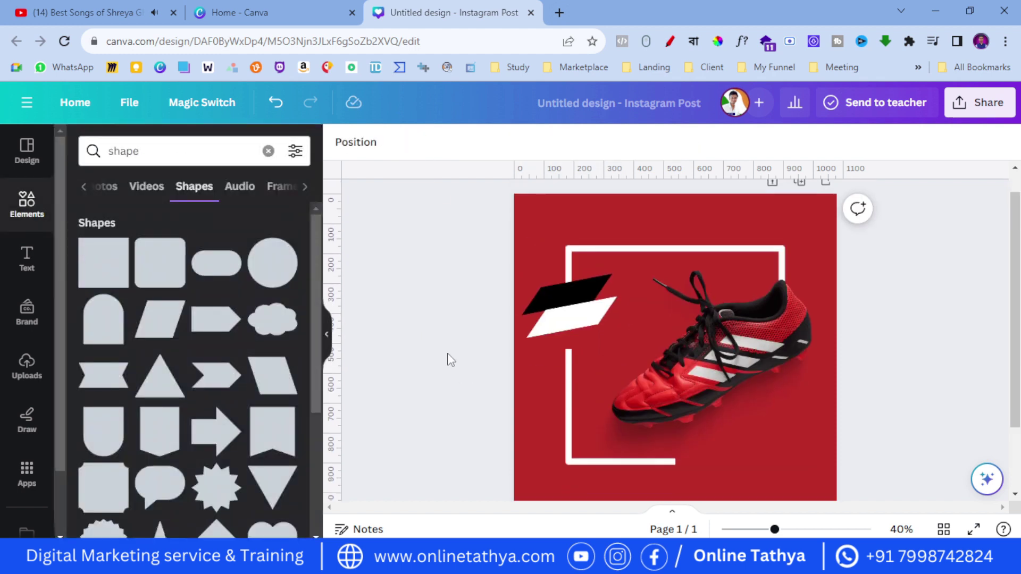
scroll(449, 358, down, 3)
scroll(448, 352, up, 3)
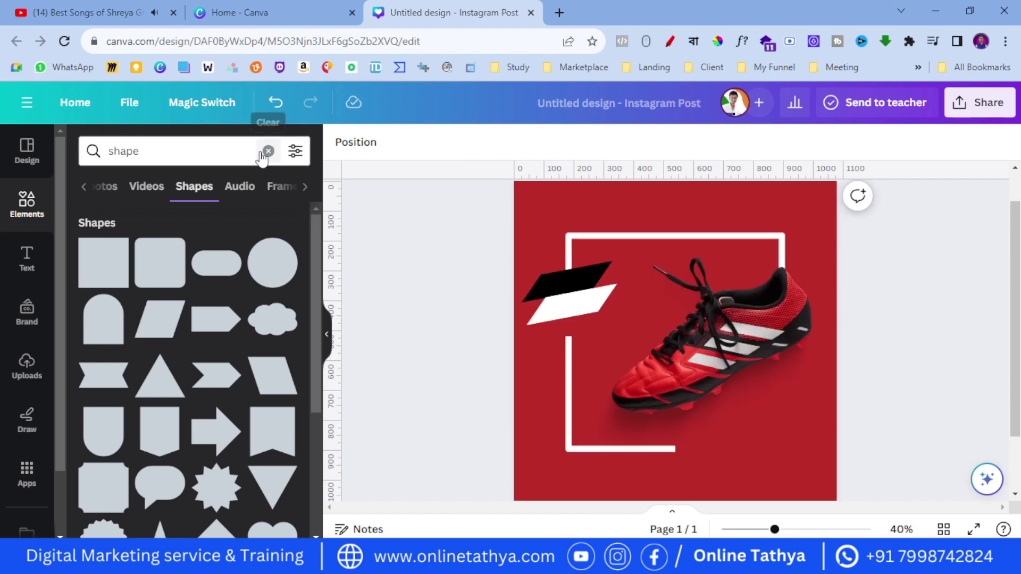
Add a circle, shrink it and place it near the post's upper left corner, outside the frame.
click(263, 276)
drag(620, 376, 552, 269)
drag(593, 313, 548, 277)
key(shift+Down)
key(shift+Down)
key(shift+Down)
key(shift+Down)
key(shift+Down)
key(shift+Down)
key(shift+Down)
key(shift+Down)
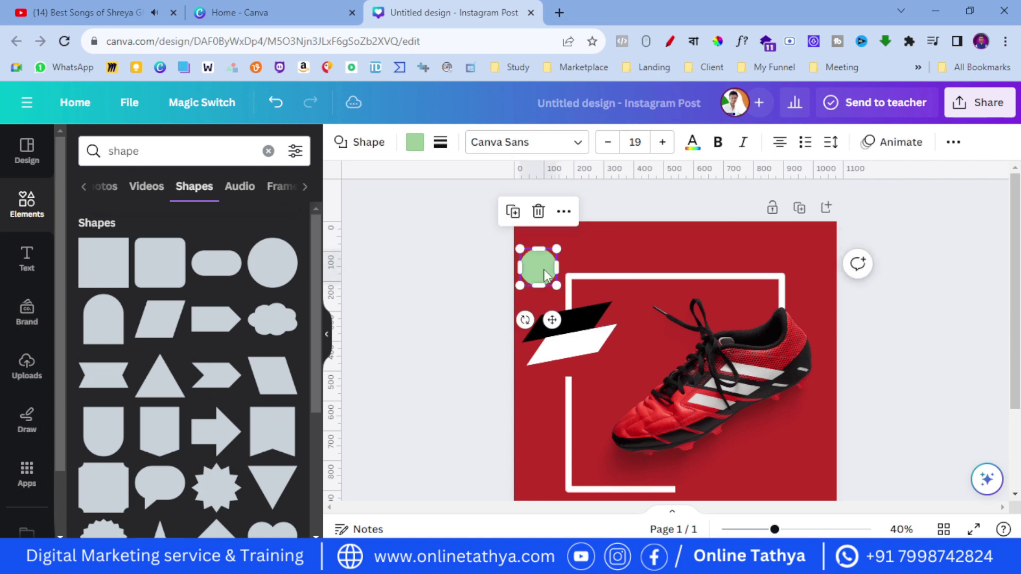
Recolour the circle light pink, #FF8682.
click(537, 277)
click(415, 142)
click(202, 233)
click(233, 233)
click(242, 233)
drag(198, 335, 180, 301)
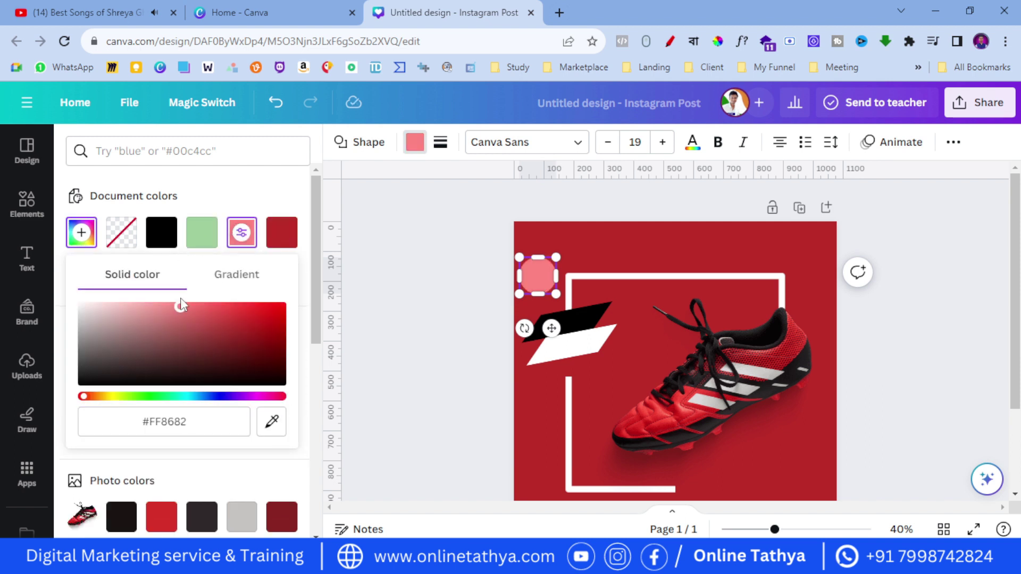
click(421, 292)
Make two smaller copies of the pink circle and place them above the left part of the frame's top edge.
click(538, 276)
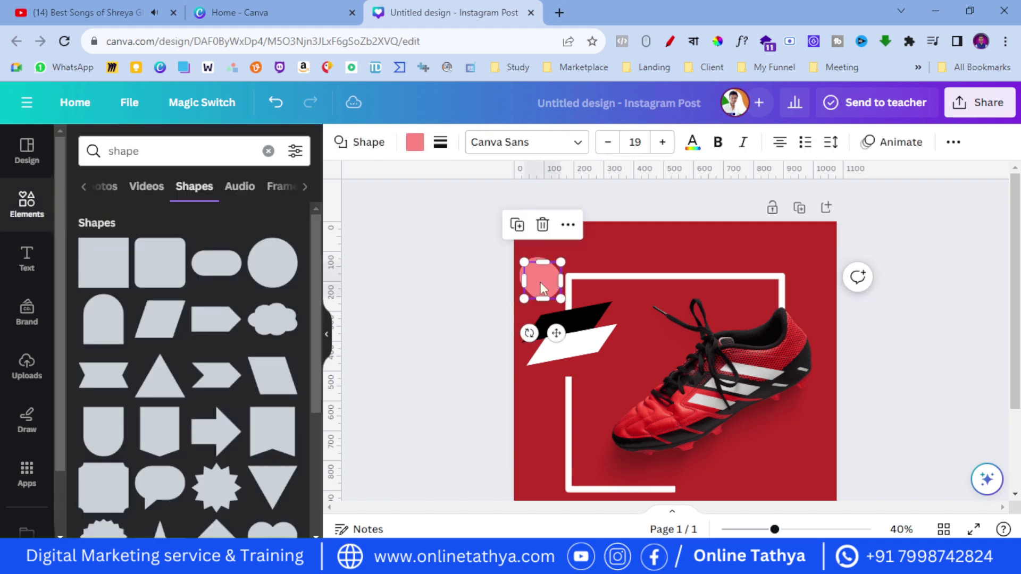
click(512, 220)
drag(593, 264, 576, 249)
key(ctrl+d)
drag(578, 283, 633, 301)
click(438, 340)
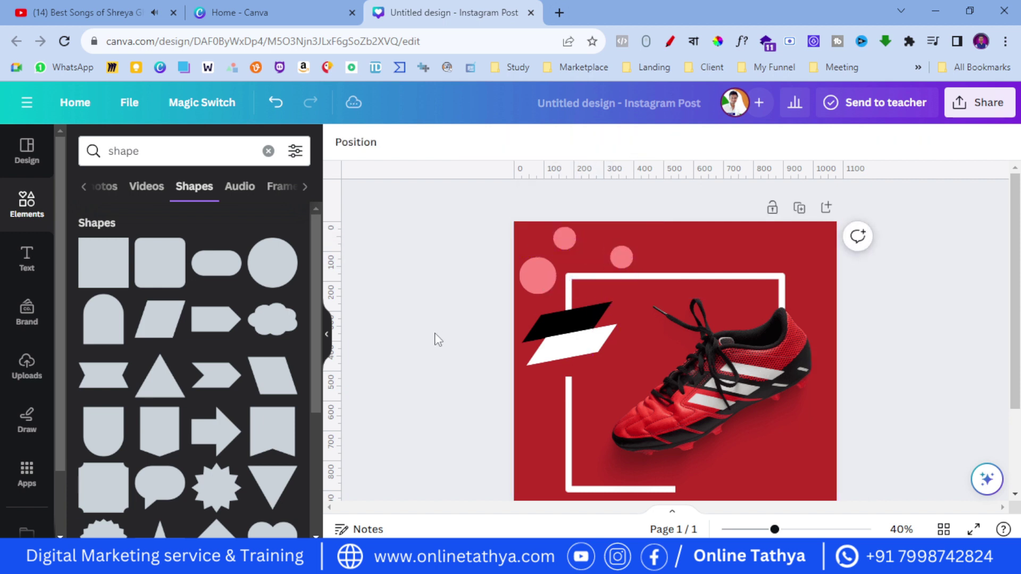
Duplicate the large pink circle and place the copy above the right part of the frame's top edge.
click(534, 278)
key(ctrl+d)
drag(551, 333, 738, 310)
drag(702, 269, 697, 271)
key(Escape)
click(734, 259)
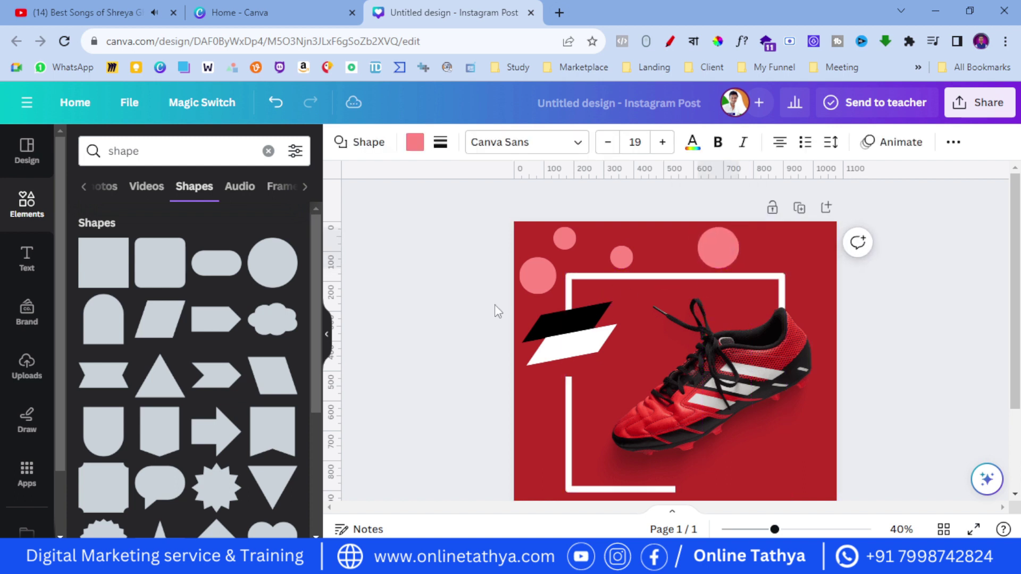
Overlay the upper right pink circle with a slightly smaller, centred copy filled with the background's dark red to form a ring.
click(701, 249)
drag(712, 246, 717, 250)
click(414, 142)
click(199, 230)
drag(738, 269, 725, 245)
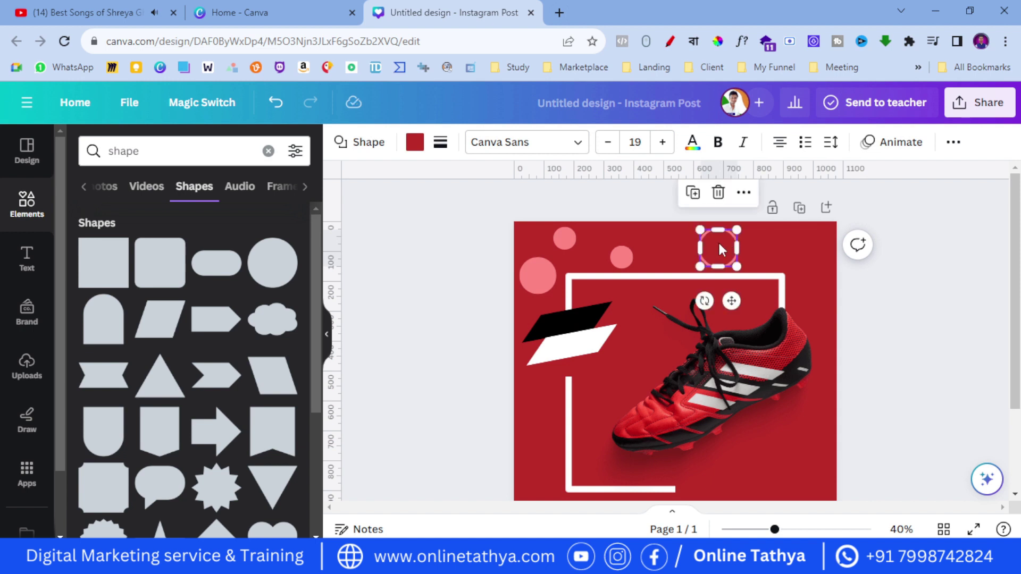
Place one copy of the small pink circle outside the frame's upper right corner and a slightly larger one over the shoe's heel.
click(621, 257)
drag(647, 306, 833, 320)
drag(811, 262, 797, 372)
scroll(788, 259, down, 3)
mouse_move(788, 259)
mouse_down()
mouse_move(771, 305)
mouse_move(796, 273)
mouse_up()
Send the pink circle at the shoe's heel backward so it sits behind the shoe.
right_click(796, 273)
click(787, 260)
right_click(786, 261)
mouse_move(814, 319)
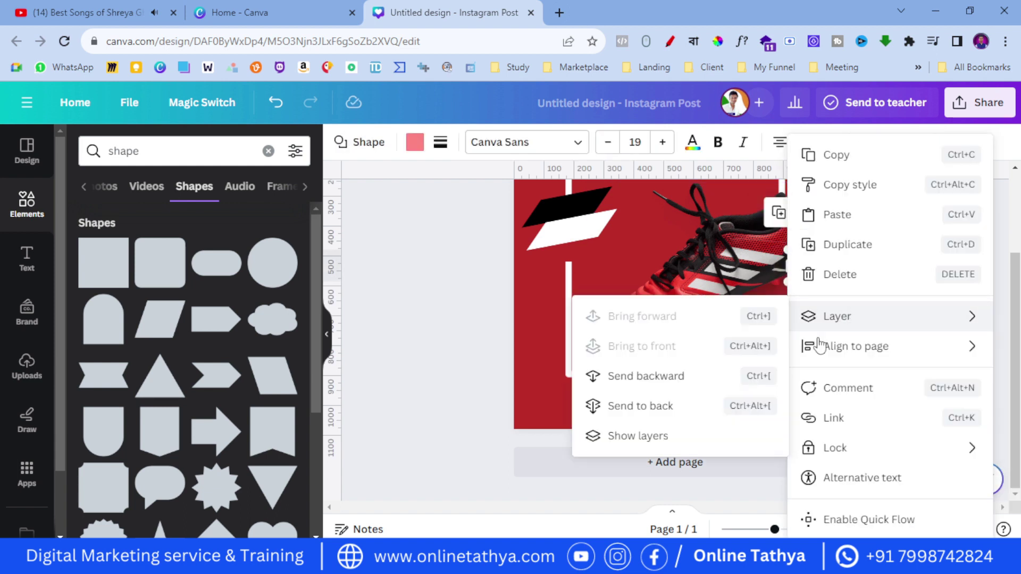
click(678, 375)
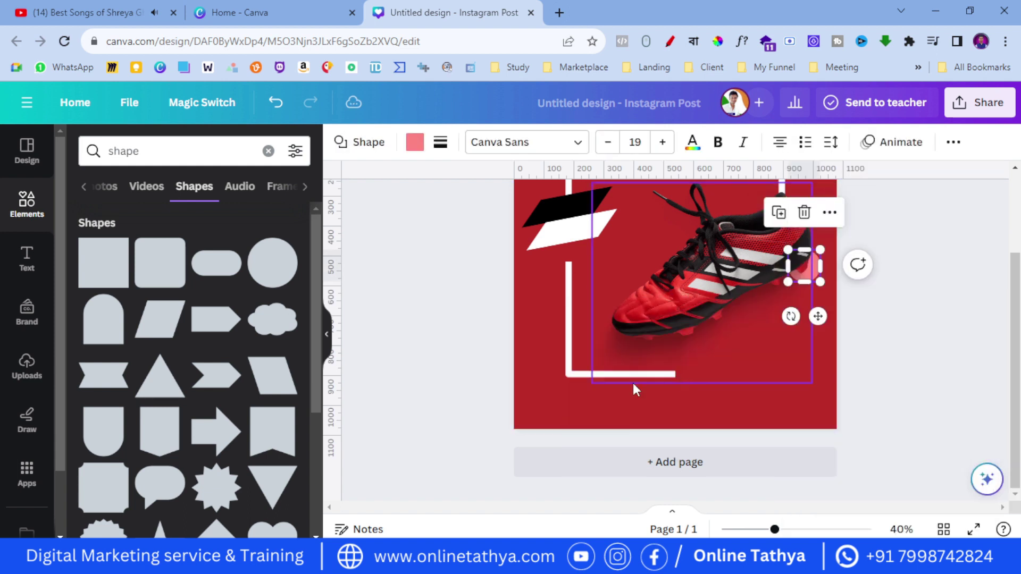
click(422, 358)
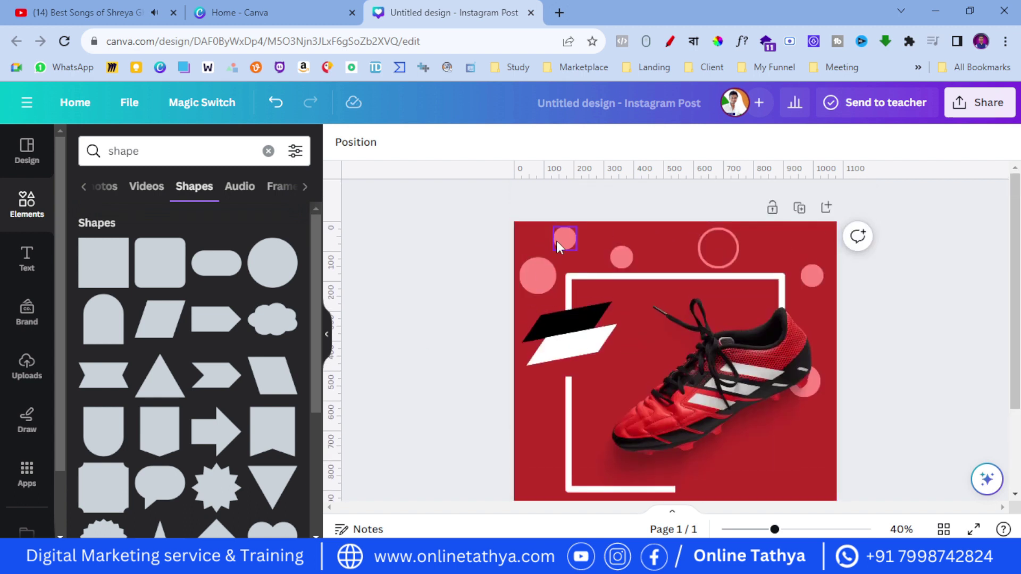
Duplicate the small pink circle at the top and place the copy outside the lower part of the frame's left side.
click(555, 242)
click(542, 191)
drag(578, 284, 569, 509)
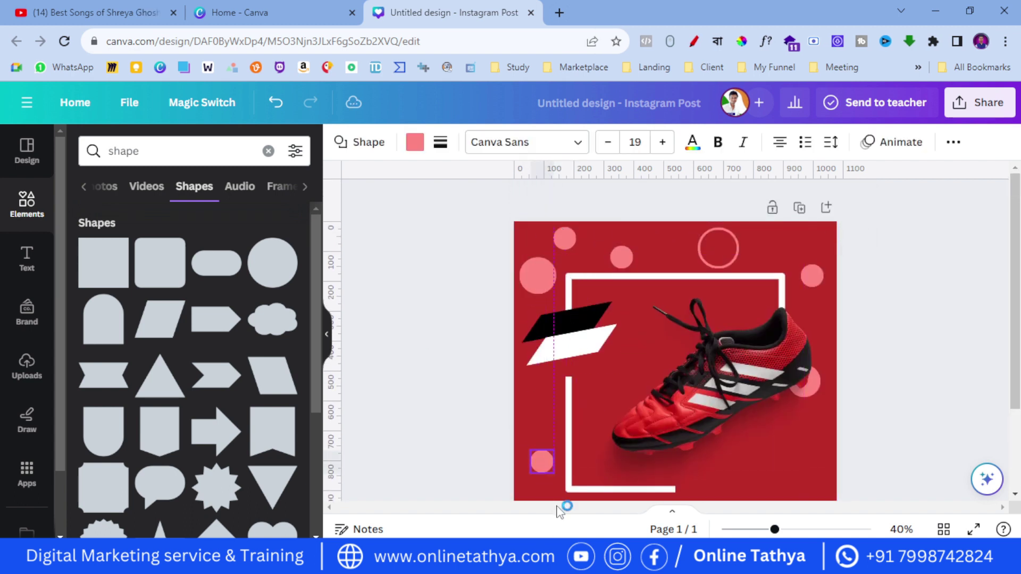
click(465, 399)
scroll(464, 404, down, 3)
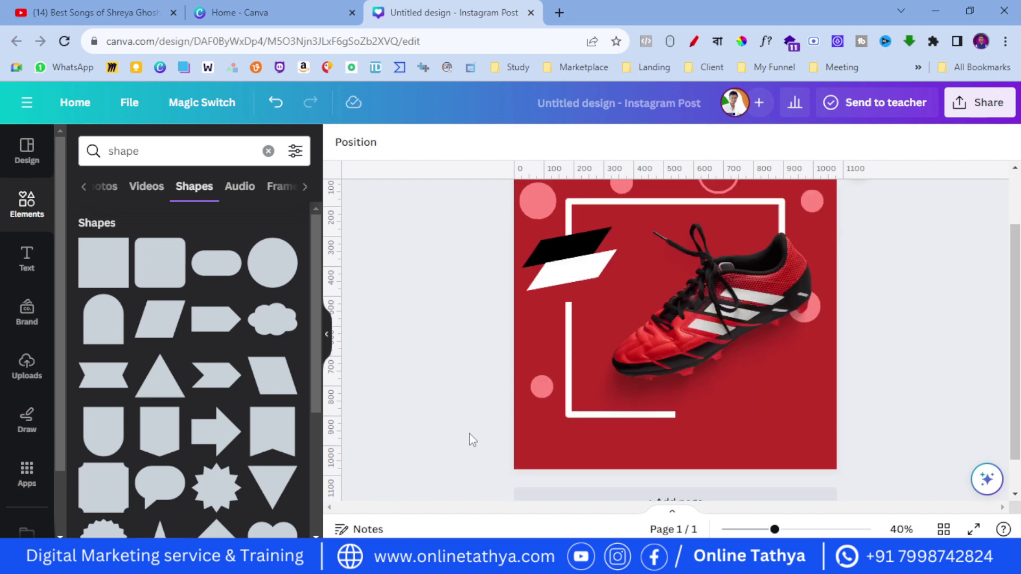
Search the graphics for "dotted graphics" and add the triangular dot pattern to the post.
click(15, 217)
click(202, 149)
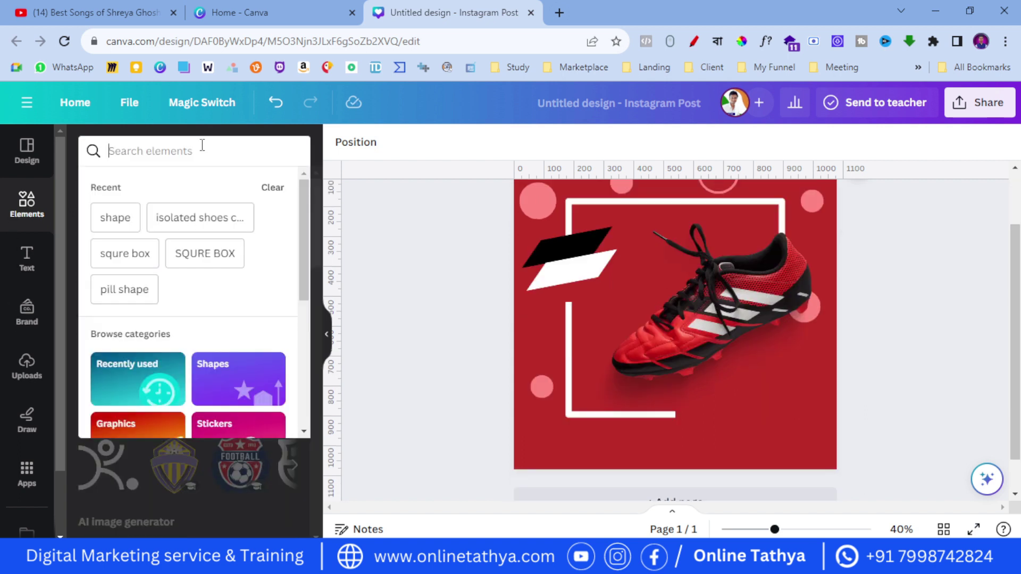
text(dotted graphics)
key(Return)
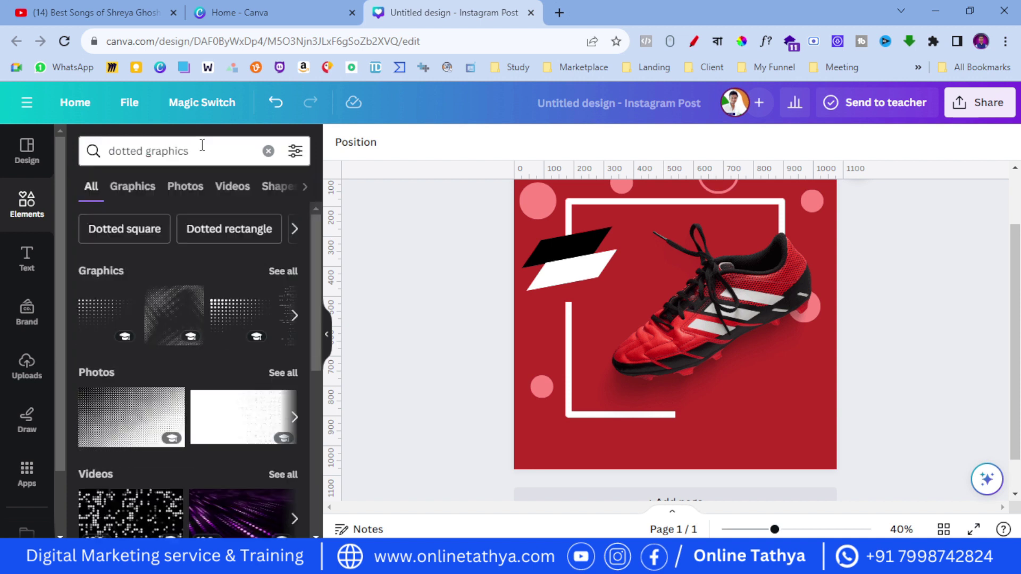
click(140, 184)
scroll(220, 375, down, 5)
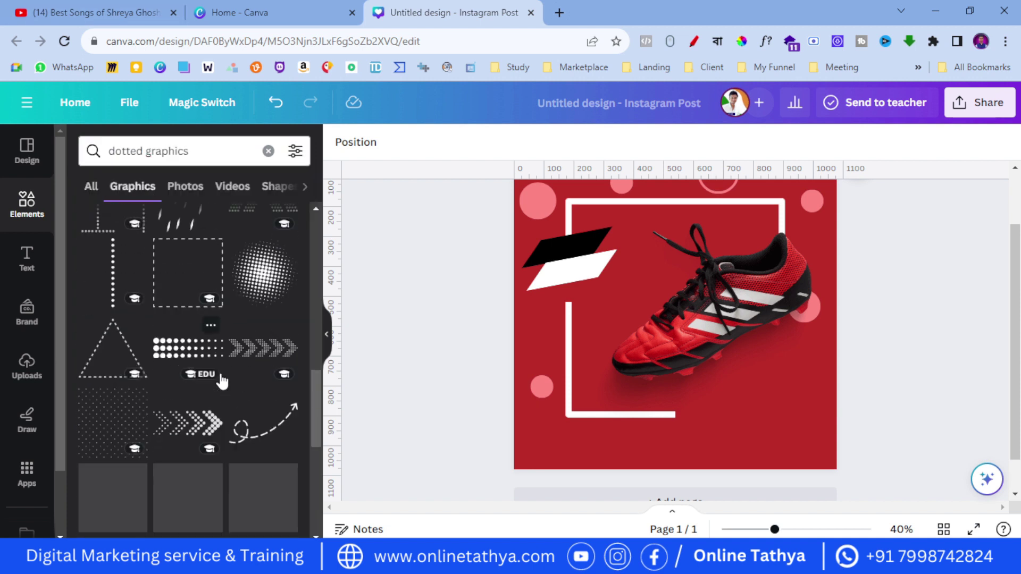
scroll(221, 381, down, 10)
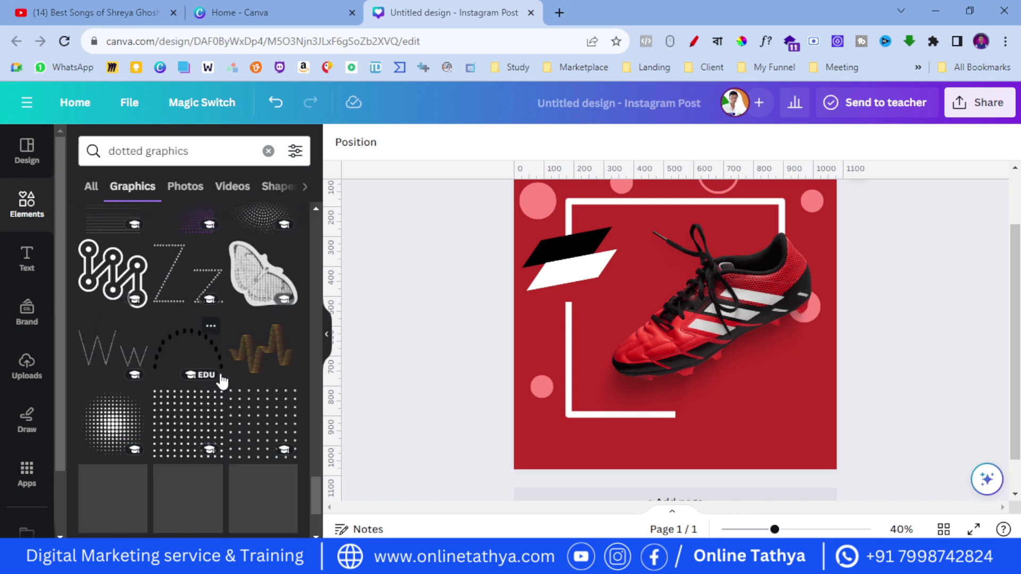
scroll(221, 381, down, 5)
click(181, 346)
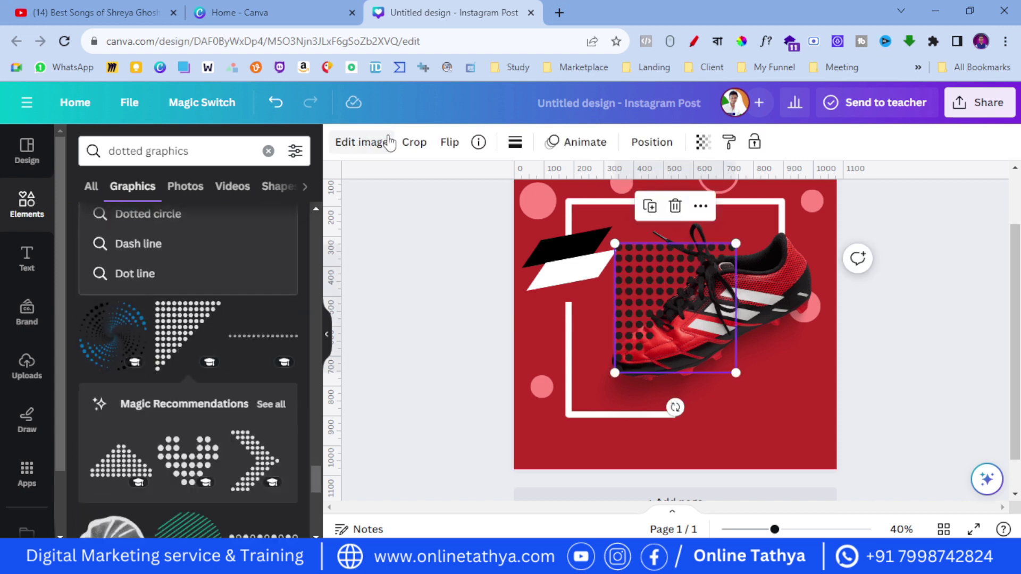
Recolour the dot triangle white and flip it both vertically and horizontally.
click(514, 142)
click(282, 232)
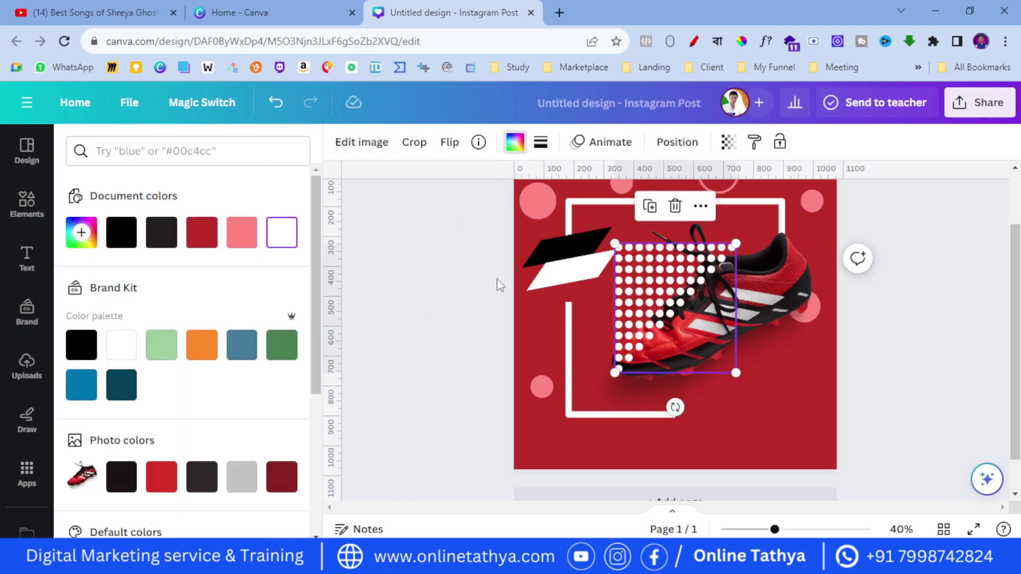
click(449, 142)
click(457, 210)
click(467, 183)
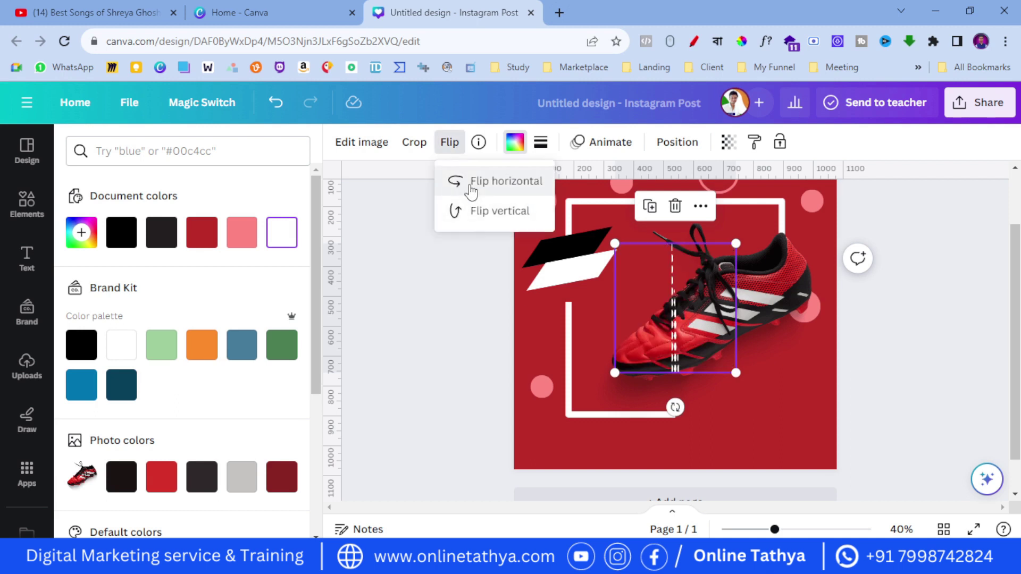
Shrink the white dot triangle and place it in the post's lower right corner.
drag(671, 332, 767, 423)
drag(710, 334, 780, 414)
click(929, 416)
scroll(929, 417, down, 1)
click(804, 404)
drag(781, 373, 795, 406)
click(833, 398)
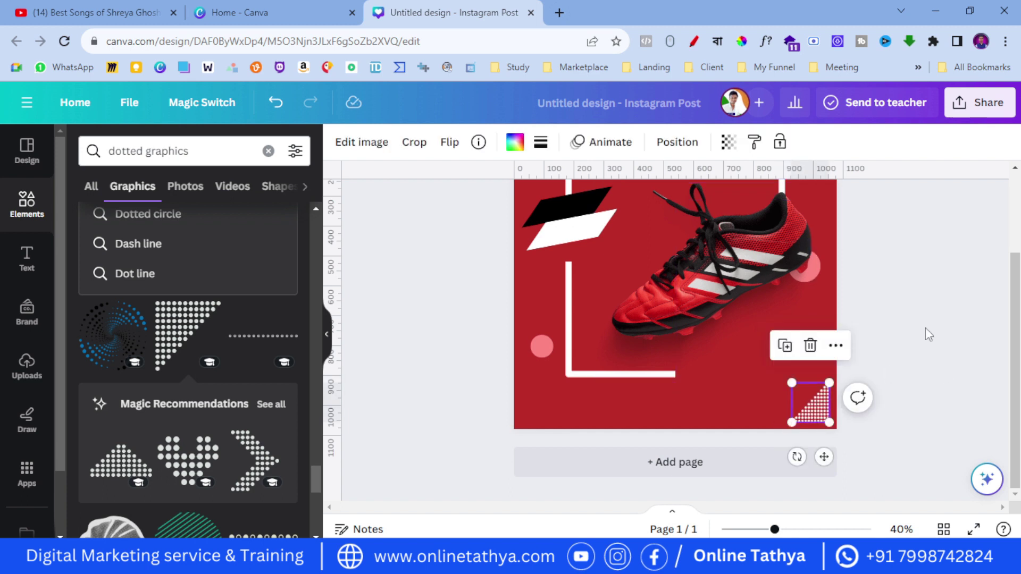
click(925, 340)
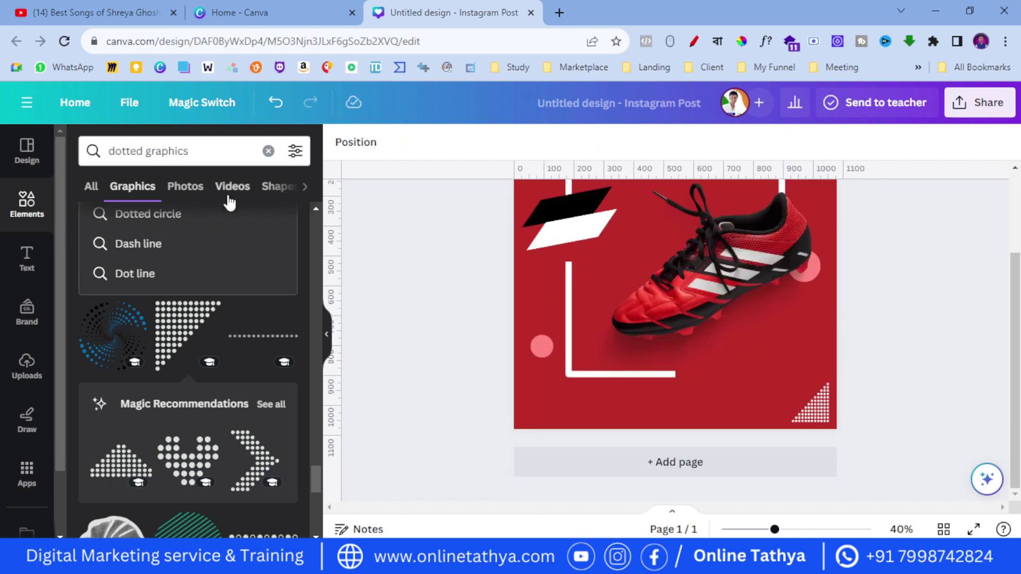
Search the elements for "website icon" and limit the results to graphics.
click(268, 151)
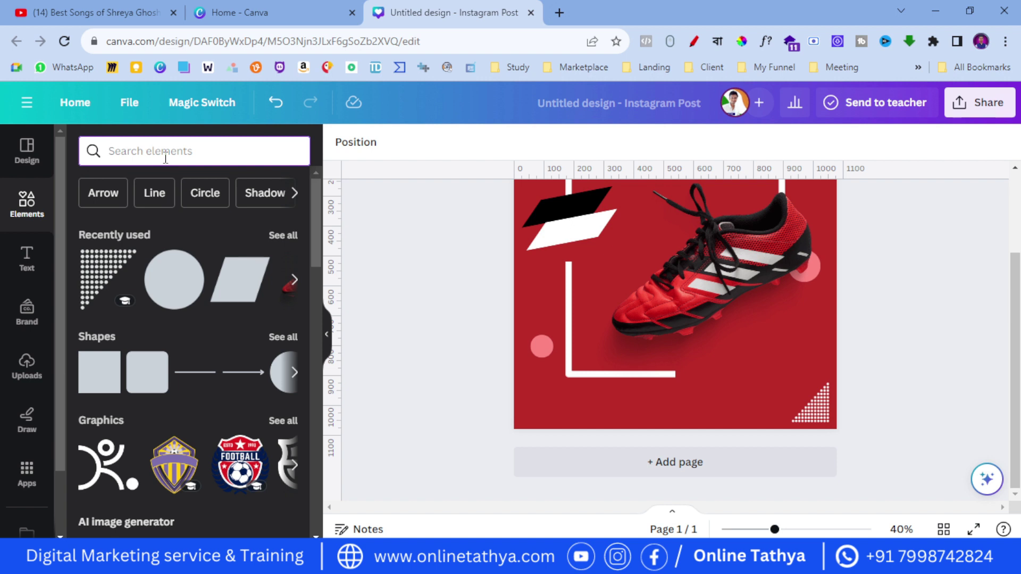
text(website icon)
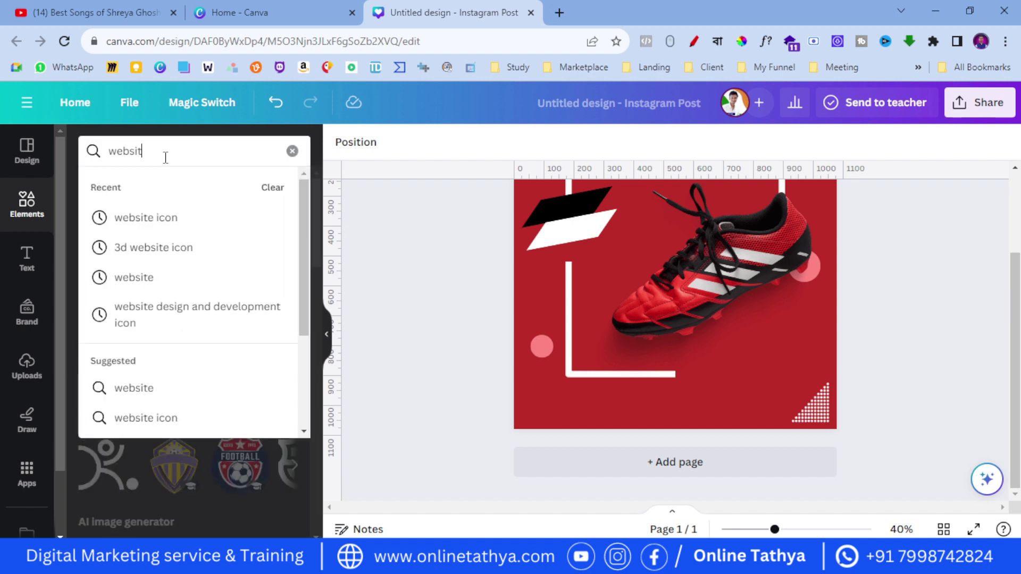
key(Return)
click(132, 186)
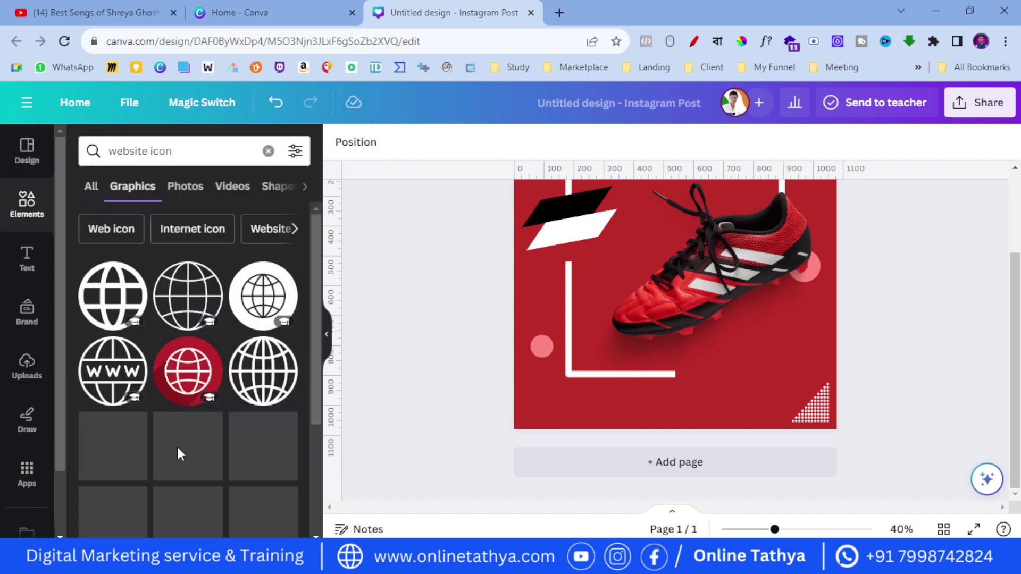
Add the black round globe icon, shrink it and place it near the post's lower left corner, below the pink circle.
click(178, 447)
click(498, 365)
click(707, 229)
drag(739, 204, 547, 401)
click(425, 393)
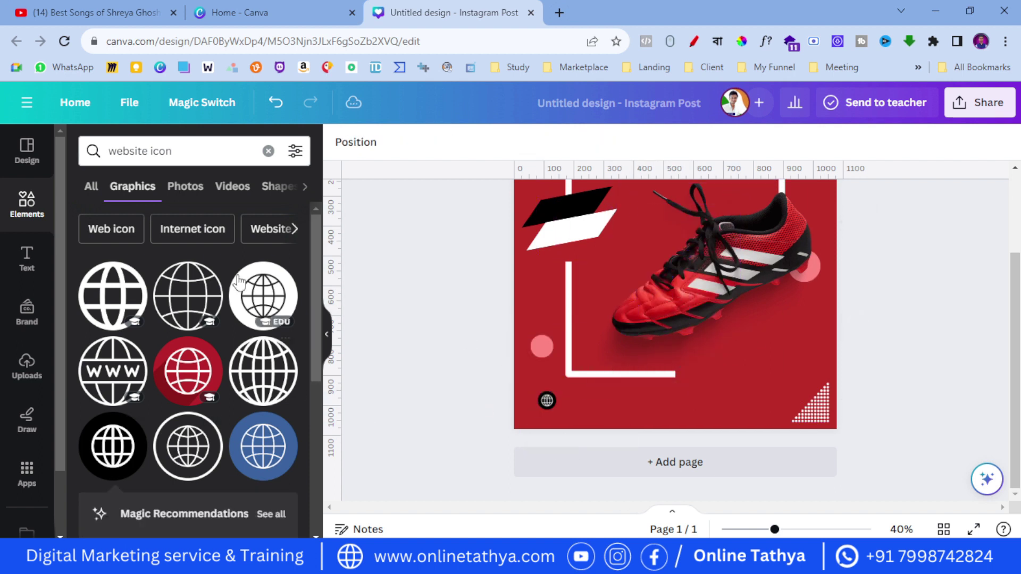
Search the graphics for "mobile icon" and browse the results.
click(148, 152)
key(BackSpace)
text(bile)
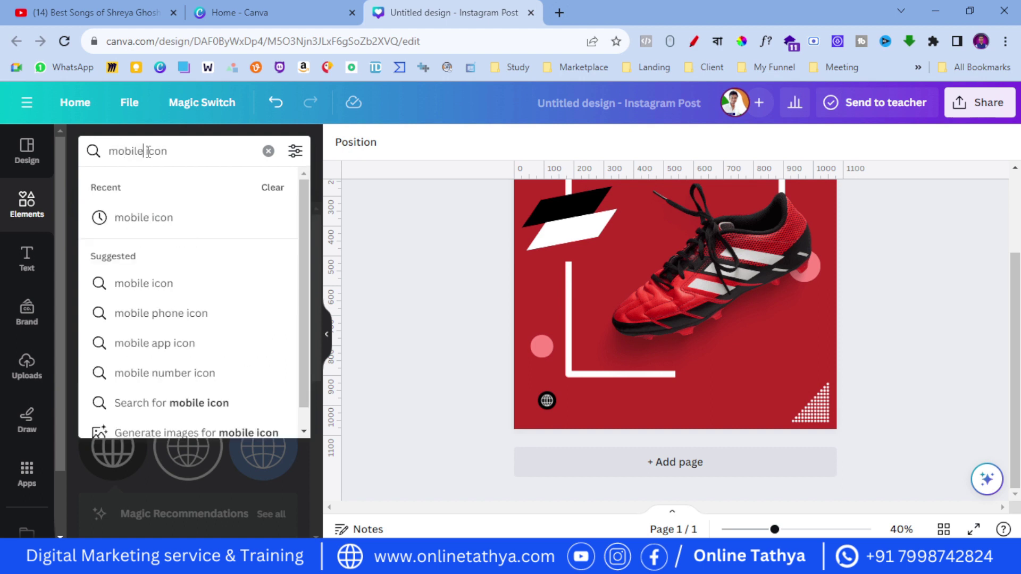
key(Return)
scroll(149, 431, down, 3)
scroll(94, 331, up, 5)
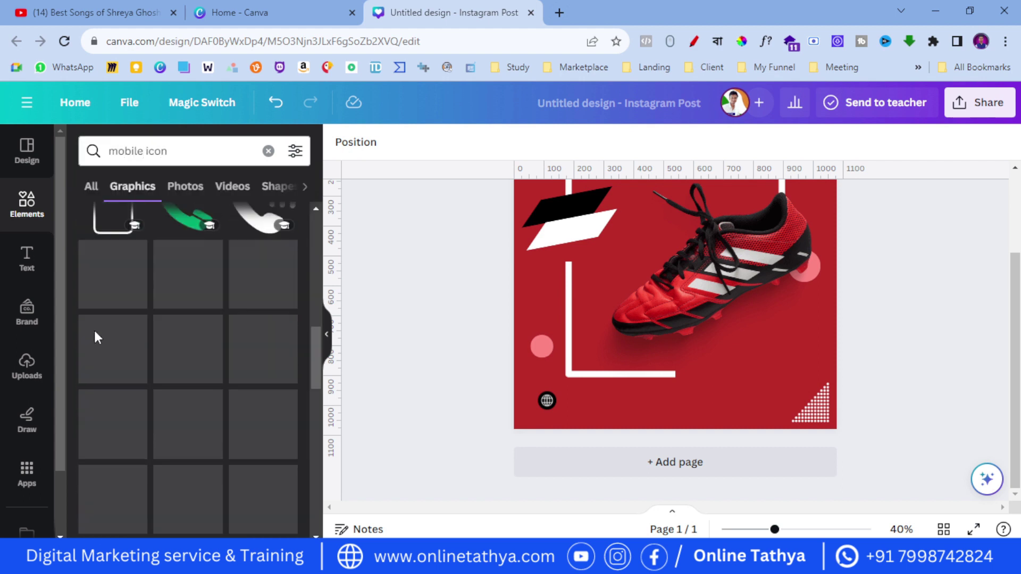
Add the round yellow phone icon to the post and recolour its handset in the background's red and its circle white.
click(113, 371)
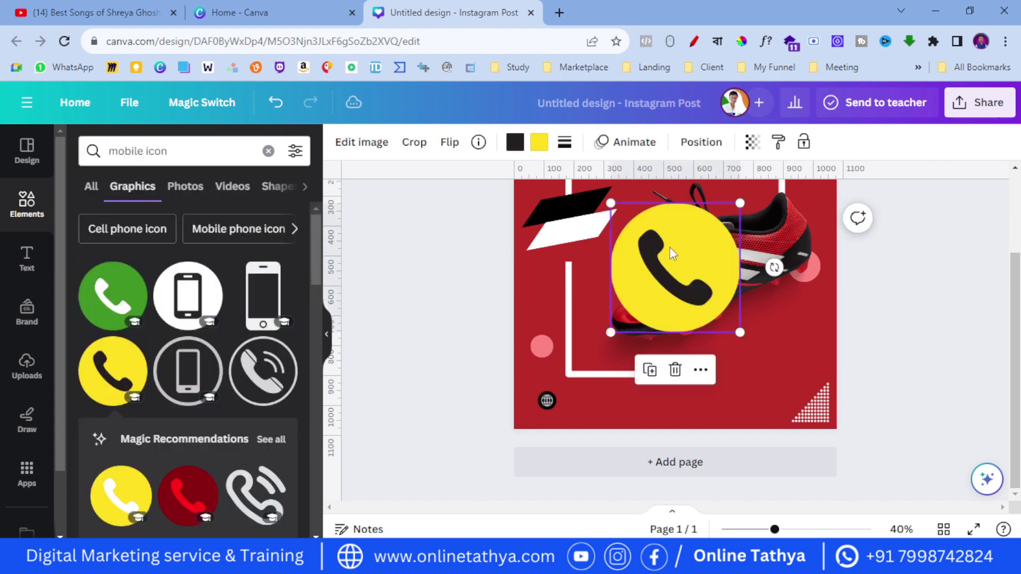
click(514, 142)
click(161, 233)
click(202, 233)
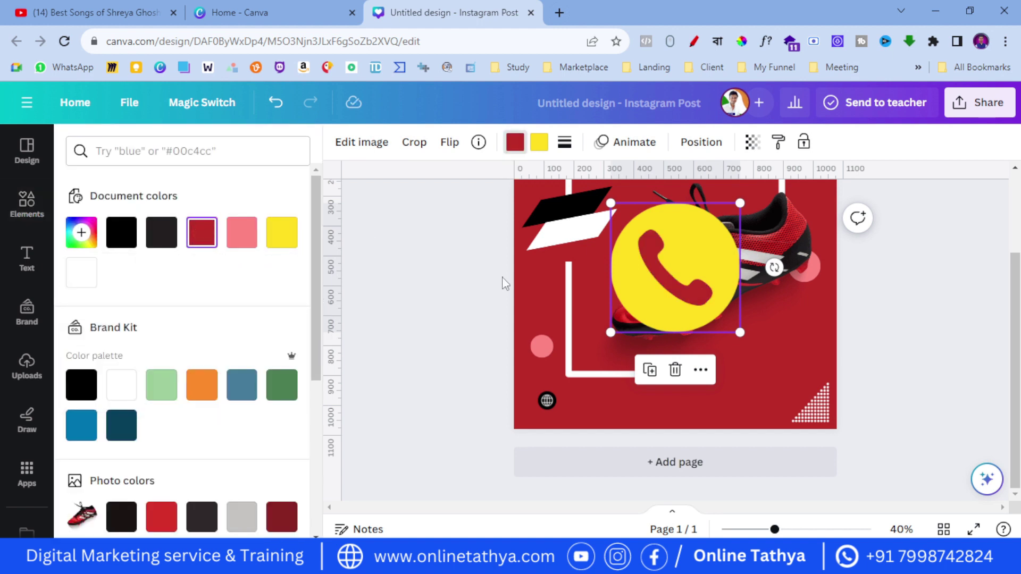
click(121, 385)
Shrink the phone icon and place it just below the globe icon near the post's lower left corner, without overlap.
drag(675, 267, 614, 371)
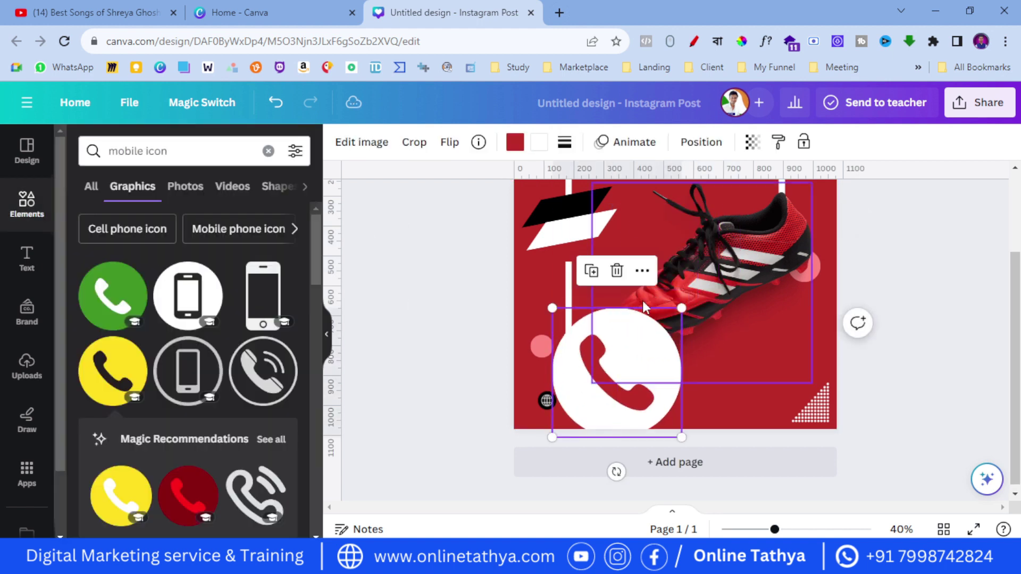
drag(676, 311, 617, 399)
click(558, 437)
scroll(557, 438, up, 5)
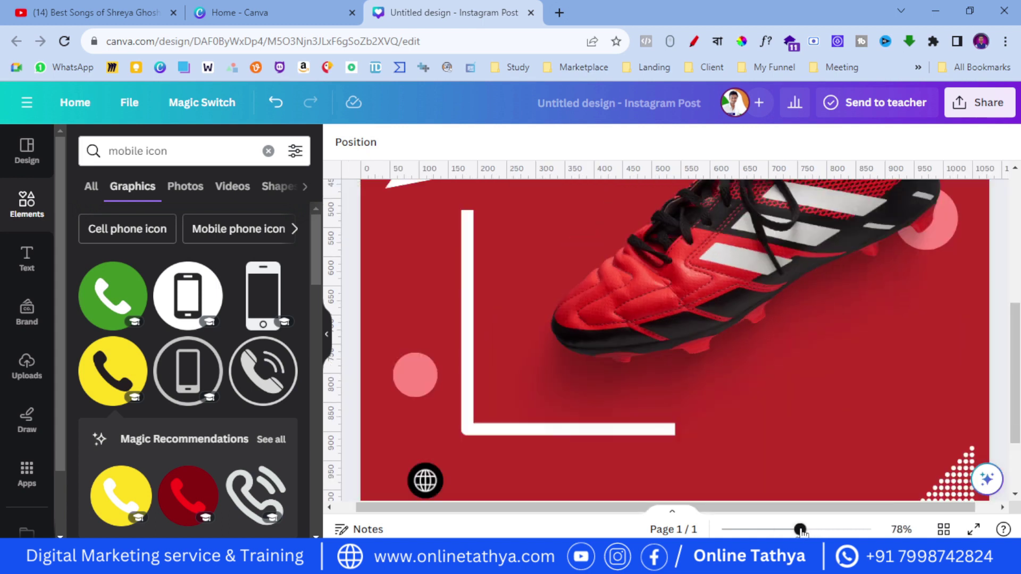
drag(436, 433, 429, 400)
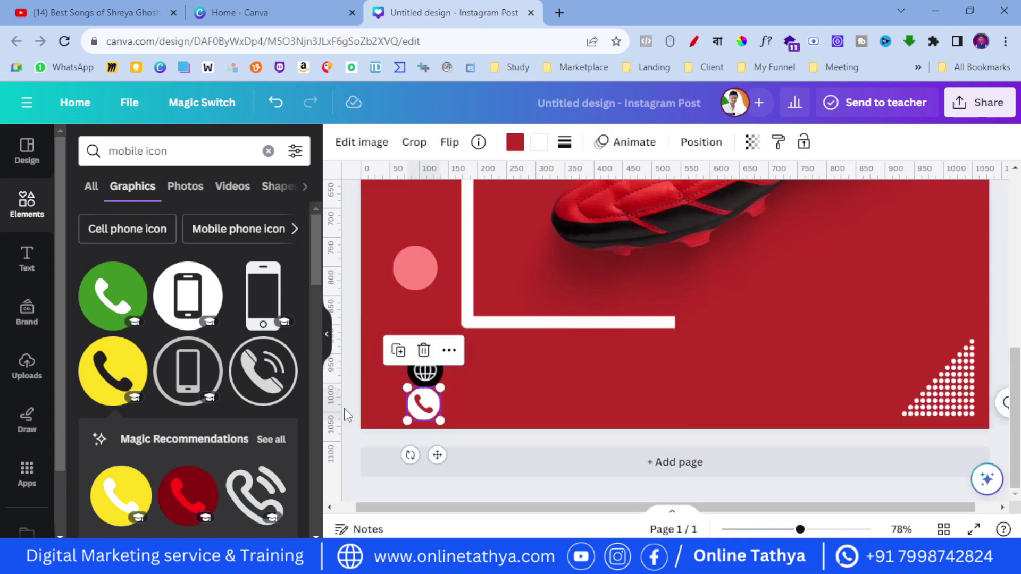
click(423, 375)
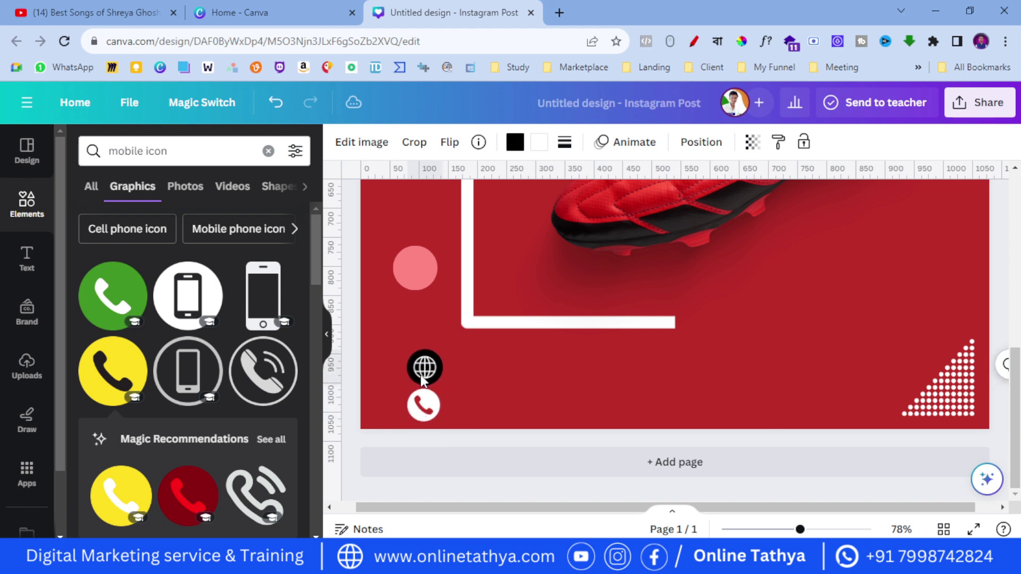
click(342, 410)
Fine-tune the phone and globe icons to nearly equal sizes of about 50 by 50 and tighten the gap between them.
scroll(410, 400, down, 5)
scroll(411, 400, down, 2)
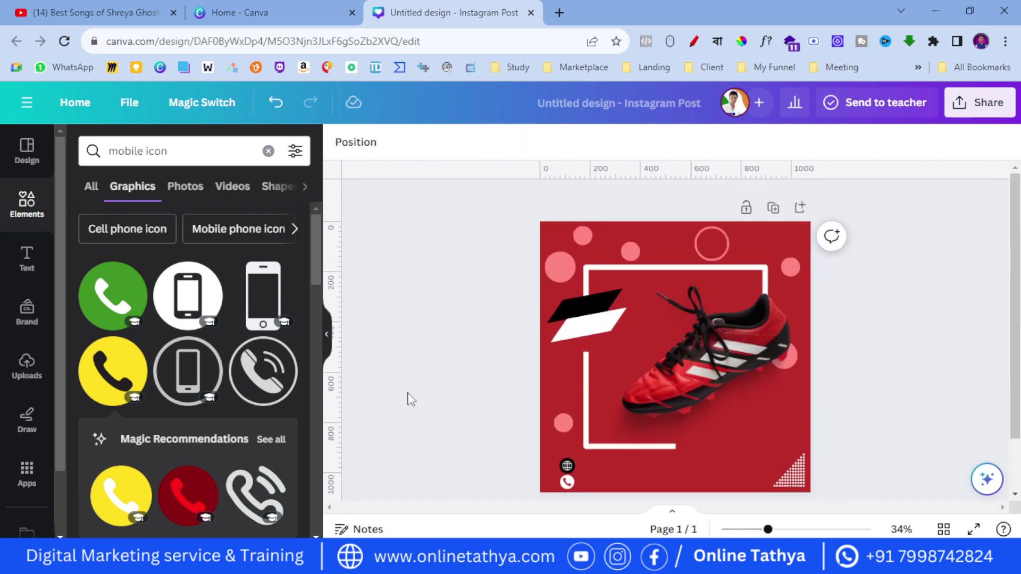
scroll(441, 407, up, 2)
scroll(506, 468, up, 1)
click(534, 490)
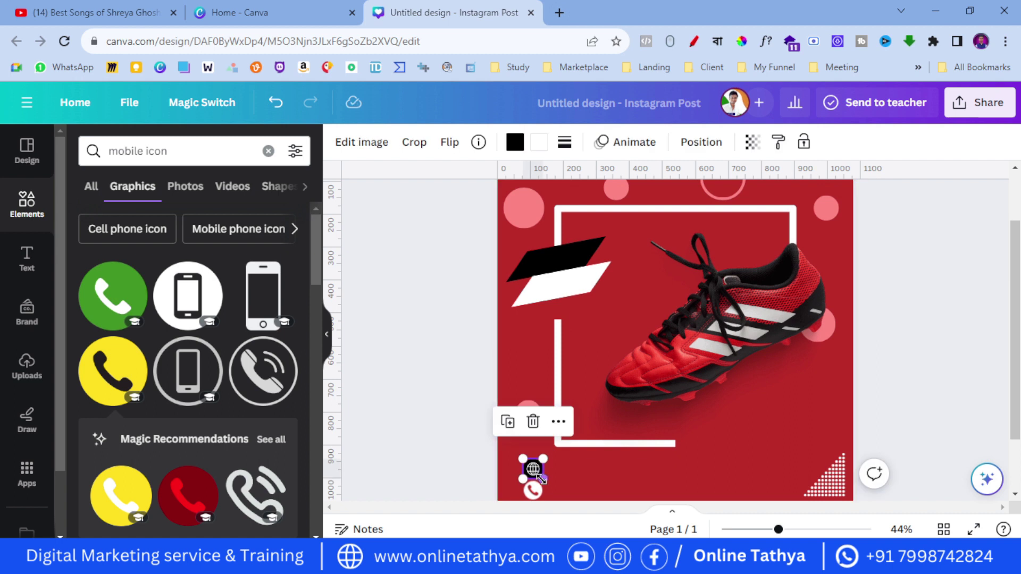
drag(537, 499, 535, 496)
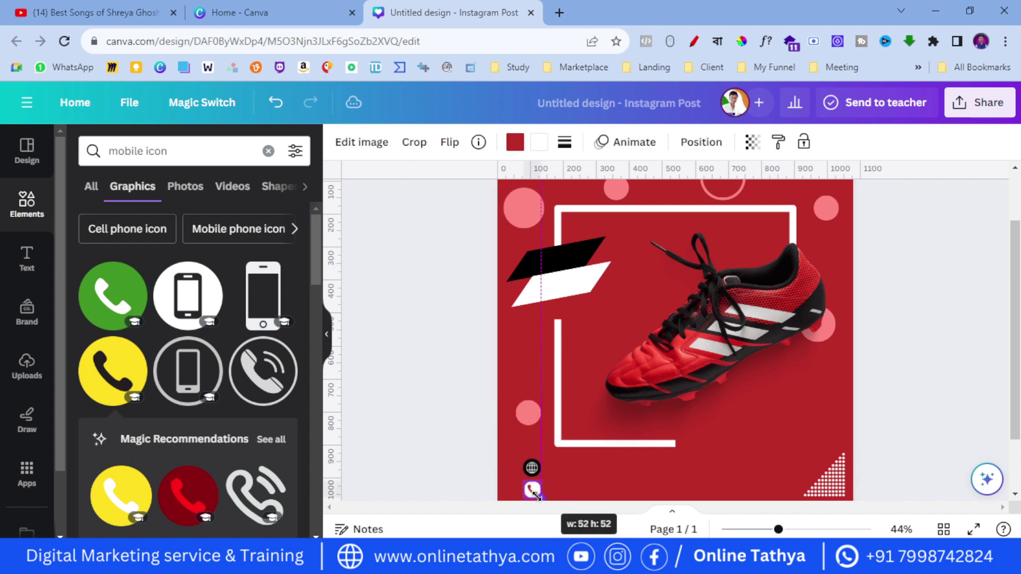
click(451, 473)
scroll(457, 472, down, 2)
click(807, 529)
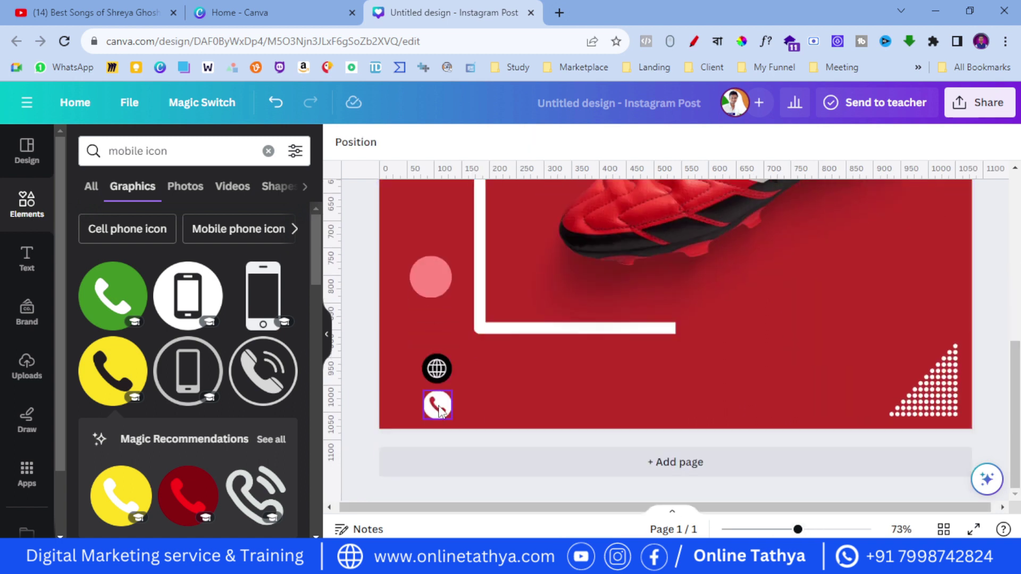
click(437, 407)
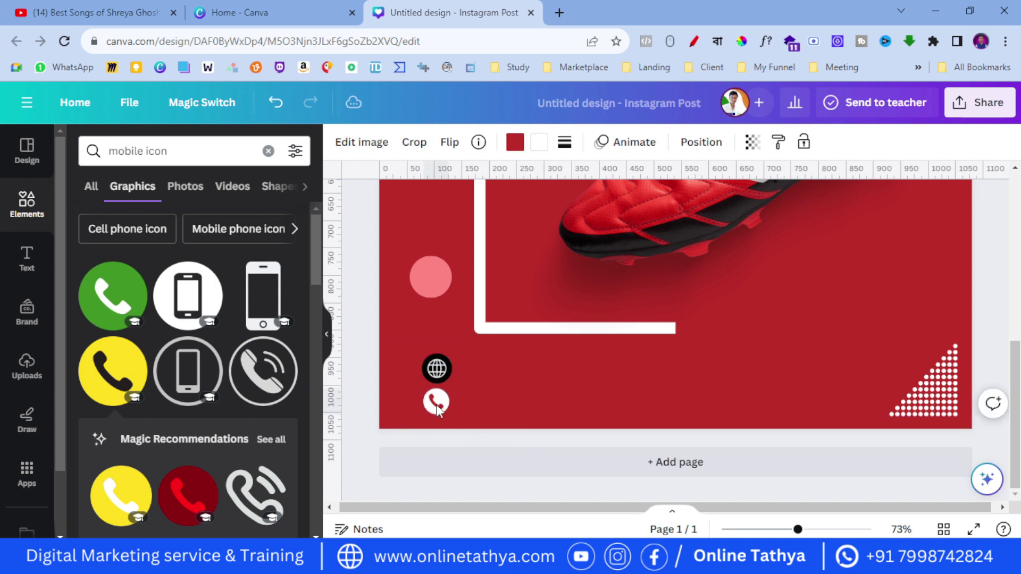
key(Delete)
click(437, 368)
drag(451, 381, 445, 375)
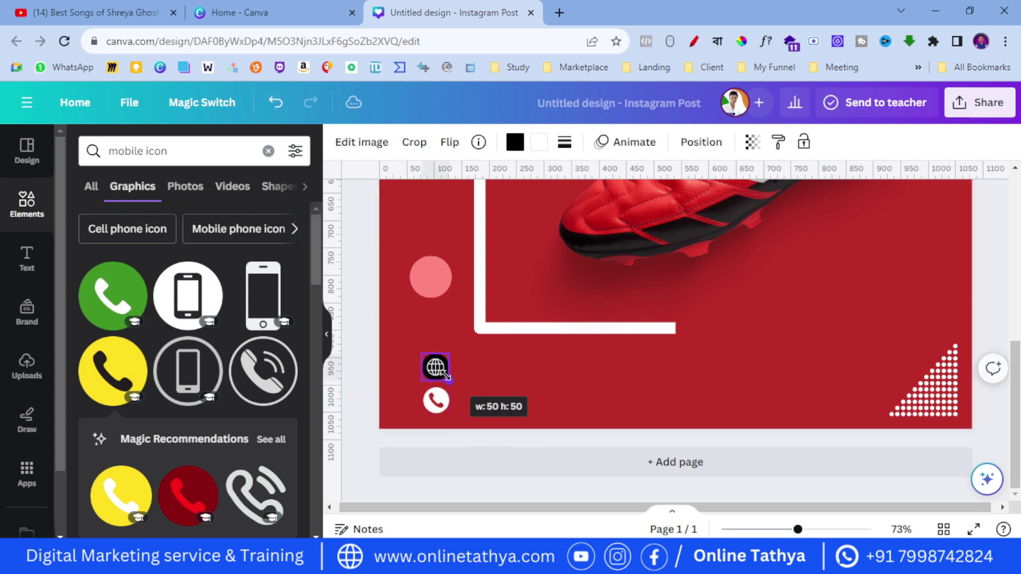
click(359, 403)
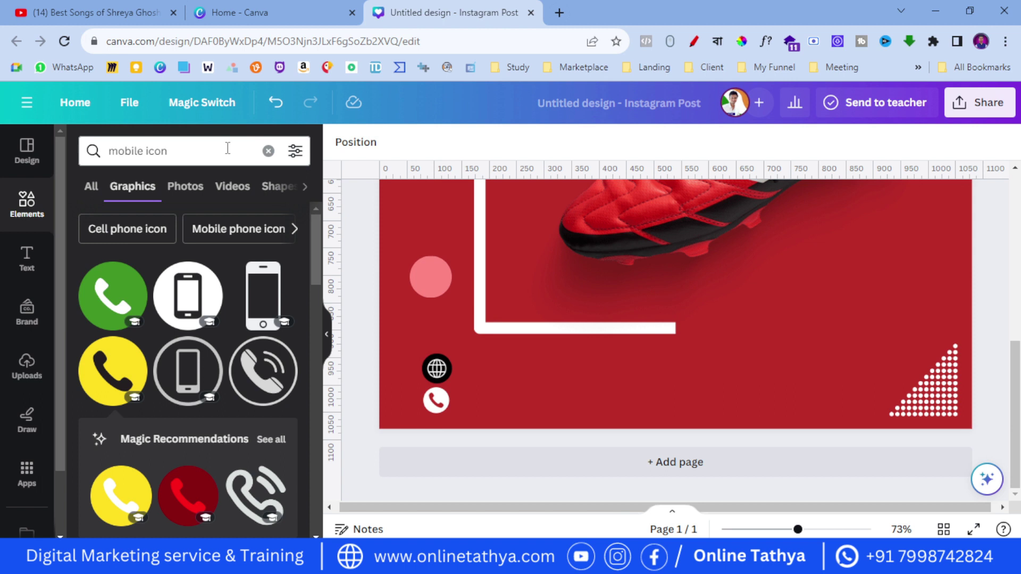
Clear the element search and nudge the globe icon left, close to the post's left edge.
click(269, 151)
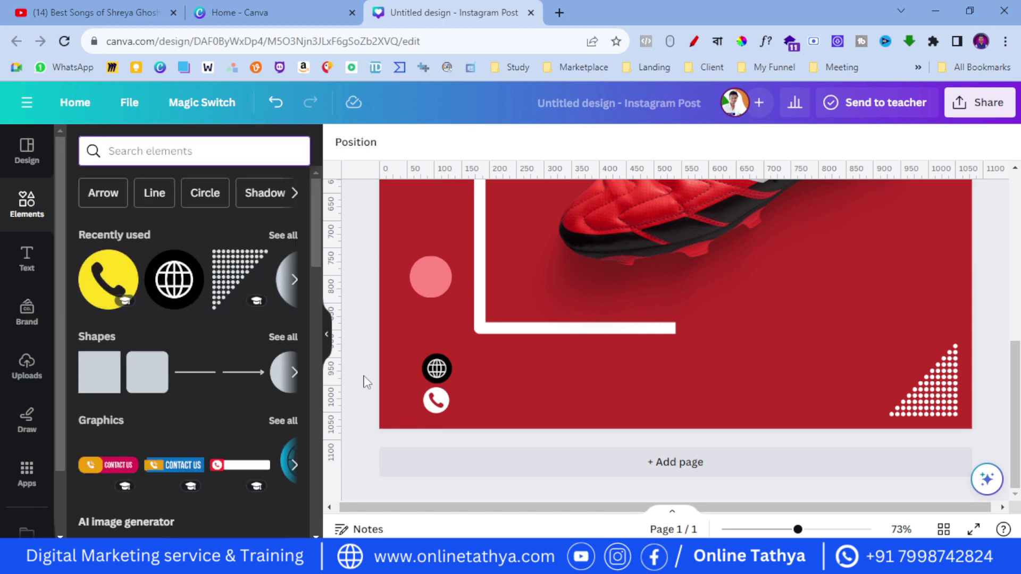
click(440, 367)
key(shift+Left)
key(shift+Left)
key(shift+Left)
key(shift+Left)
key(shift+Left)
key(shift+Left)
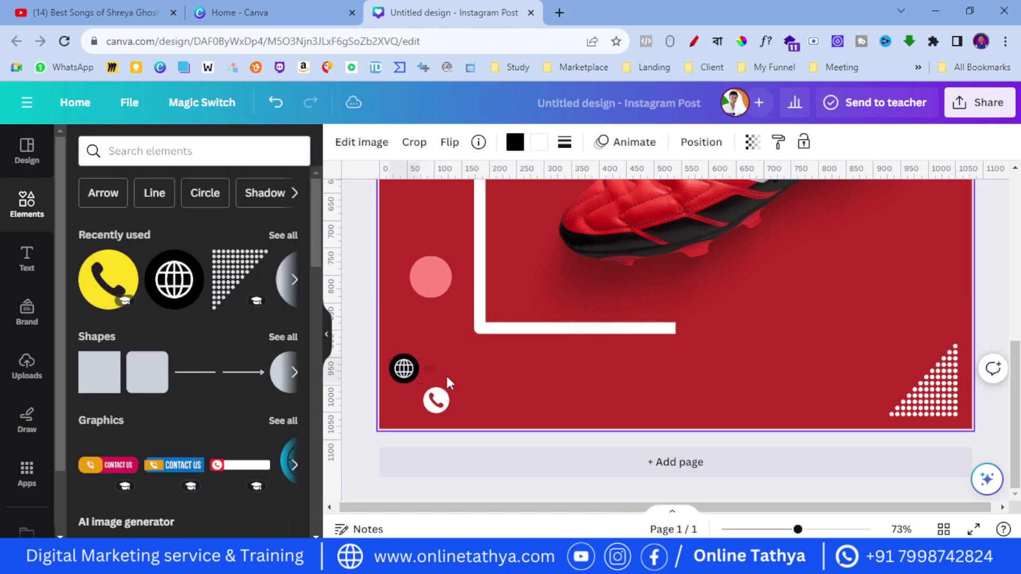
Nudge the phone icon left until it sits directly under the globe icon.
click(436, 396)
key(shift+Left)
key(shift+Left)
key(shift+Left)
key(shift+Left)
key(shift+Left)
key(shift+Left)
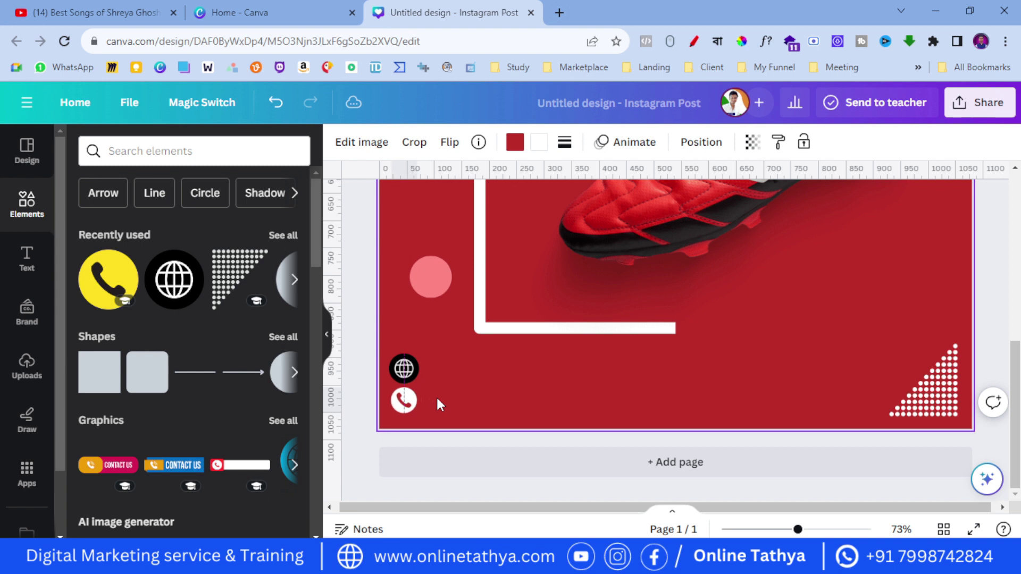
click(354, 397)
Search the elements for "shape" and add a rounded square to the post.
click(192, 151)
text(shape)
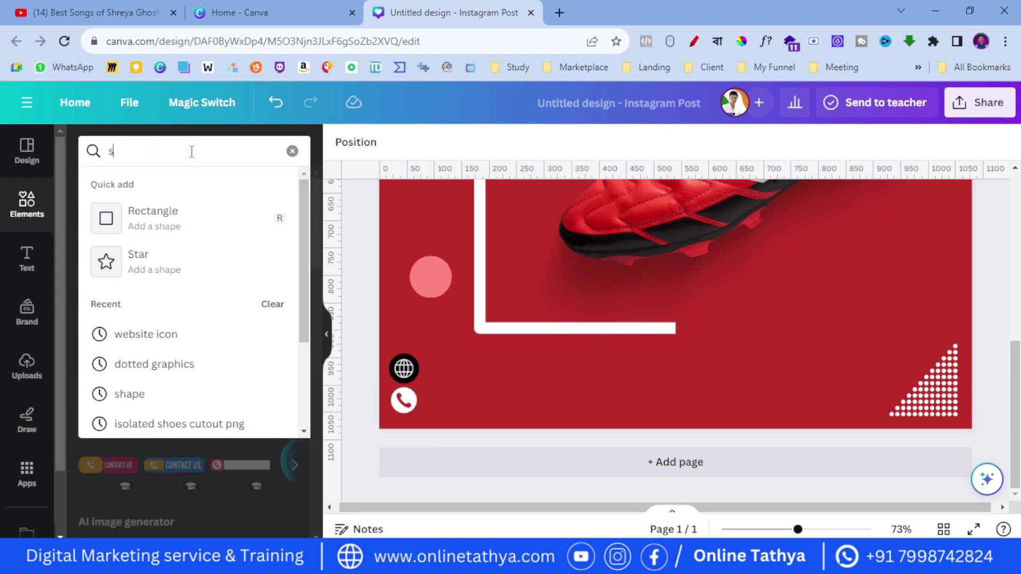
key(Return)
click(132, 308)
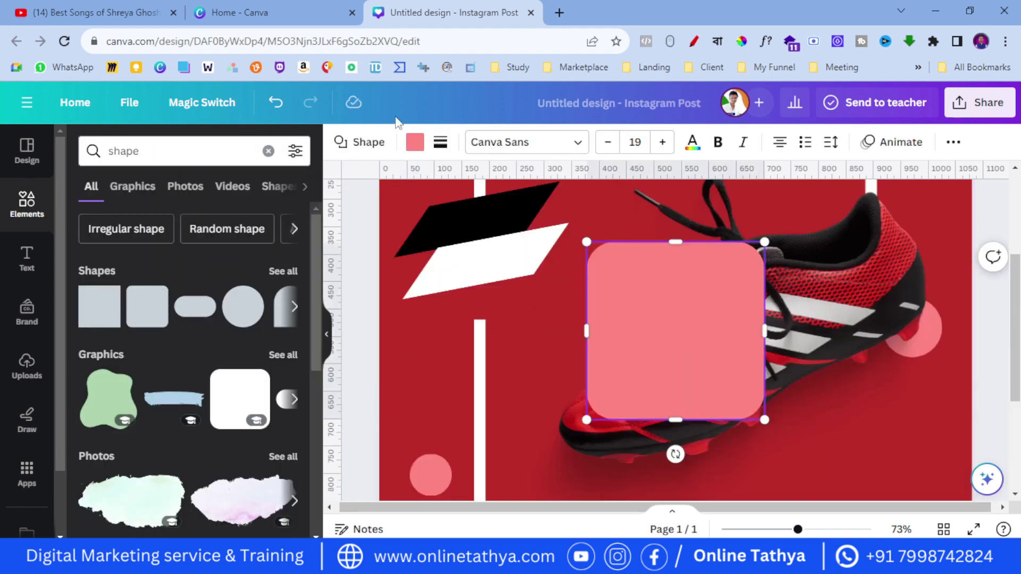
Flatten the pink rounded square into a thin horizontal bar with rounded ends.
click(414, 142)
click(440, 141)
drag(564, 279, 678, 340)
click(676, 340)
scroll(675, 329, down, 5)
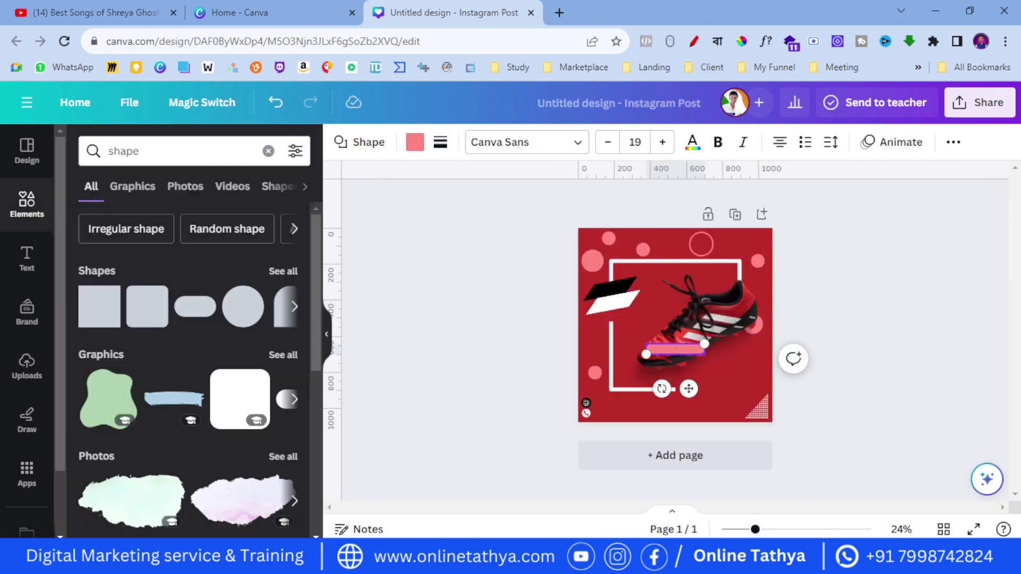
Move the pink bar to the lower part of the post, just left of the white dot triangle.
scroll(677, 340, up, 5)
scroll(744, 372, down, 3)
click(960, 283)
drag(724, 242, 816, 432)
scroll(816, 432, down, 1)
drag(775, 396, 766, 389)
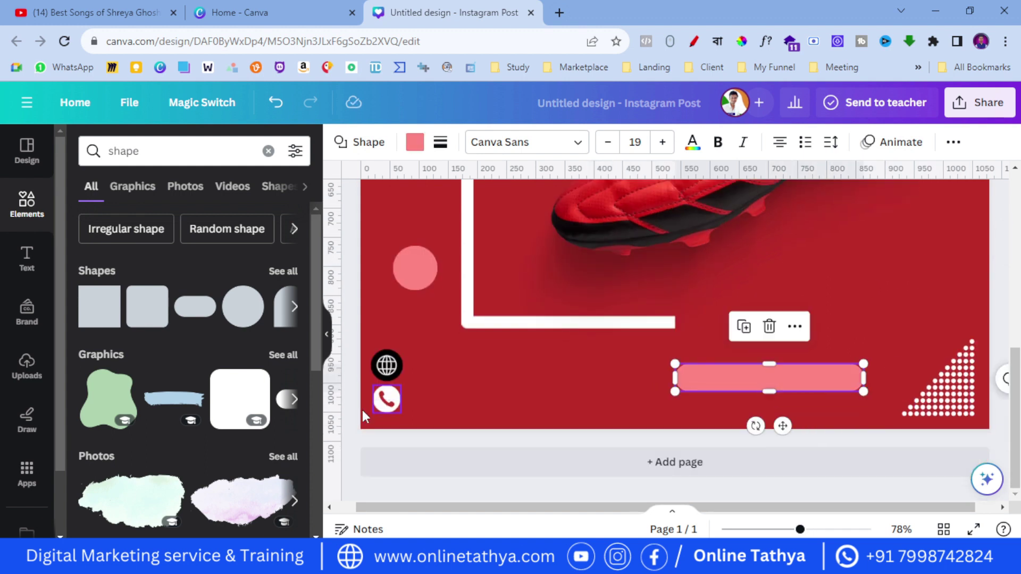
Recolour the rounded bar white, duplicate it and recolour the copy in the background's red.
click(415, 142)
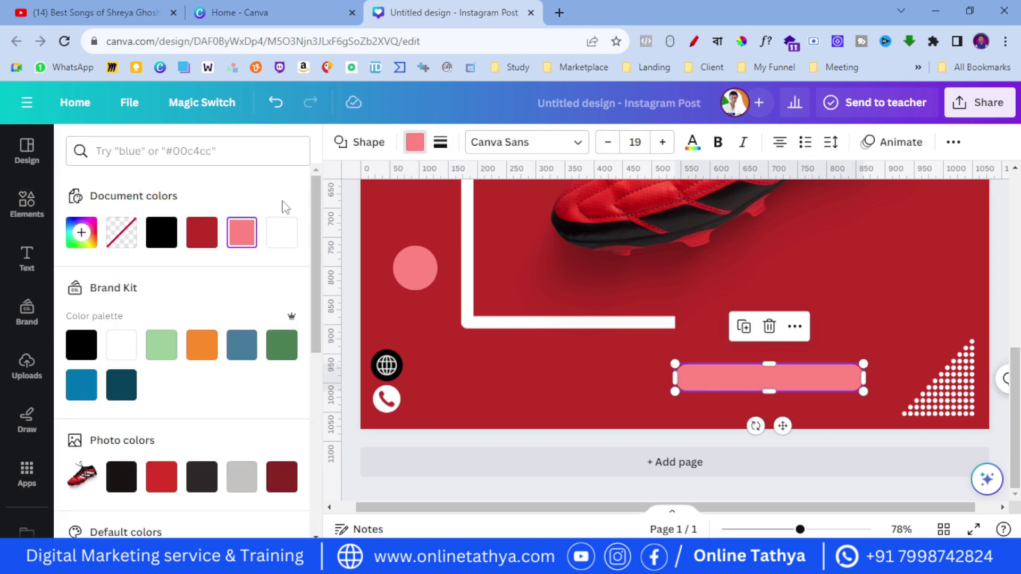
click(115, 351)
drag(746, 367, 756, 376)
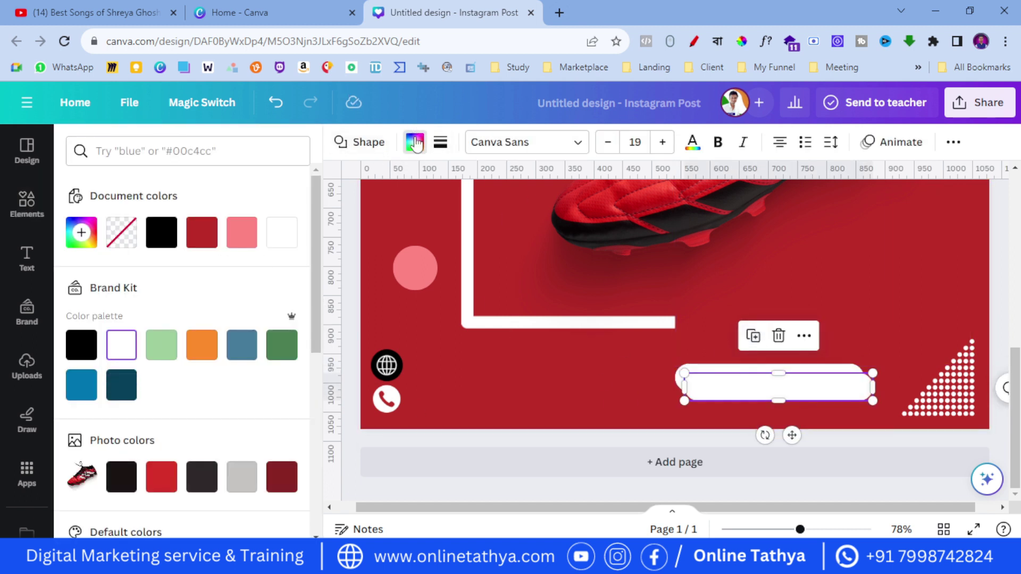
click(201, 232)
Shrink the red bar slightly and fit it inside the white bar so that a white outline remains.
drag(873, 401, 865, 398)
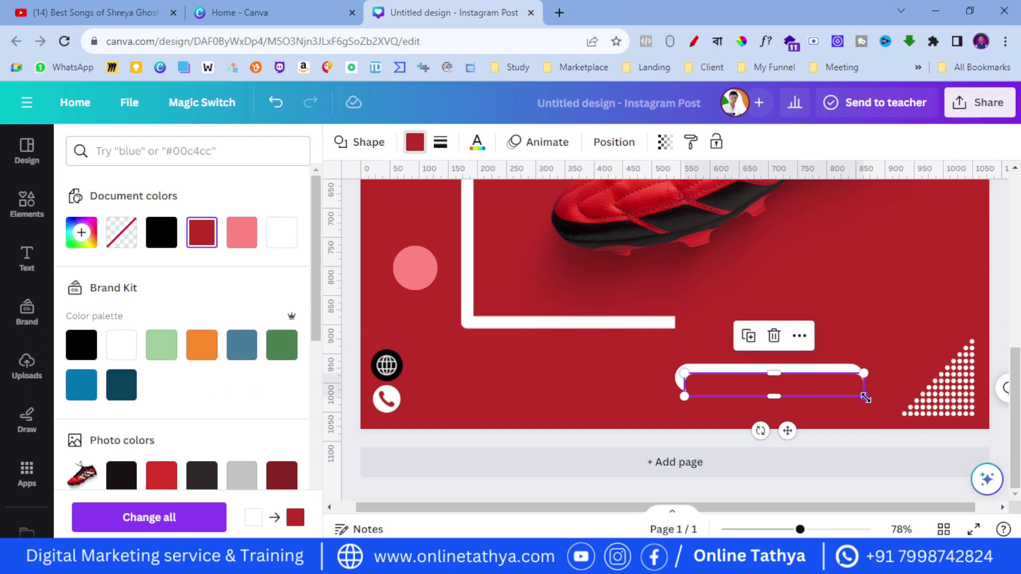
double_click(713, 383)
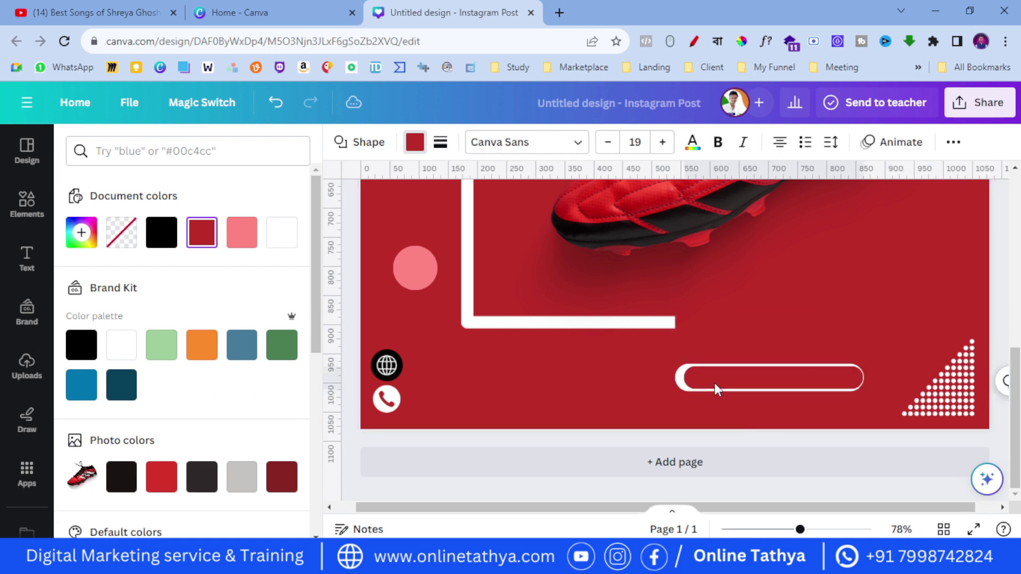
click(691, 386)
drag(683, 391, 677, 392)
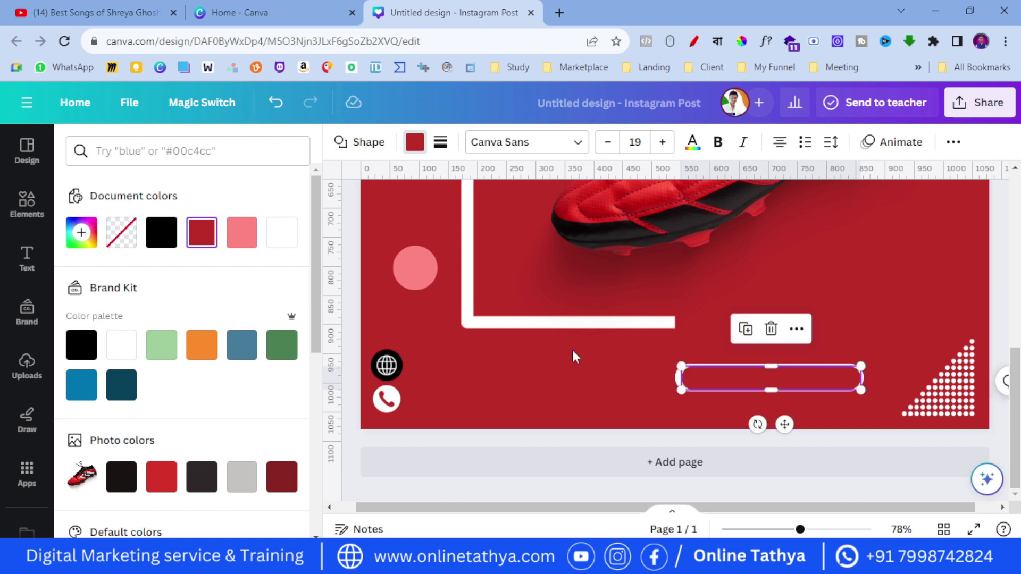
click(753, 380)
click(753, 380)
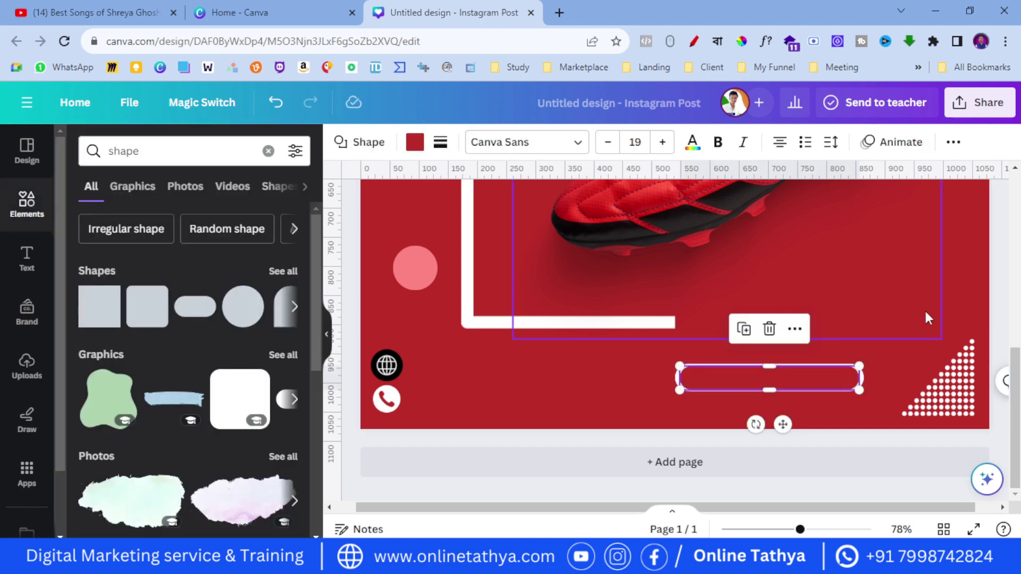
Widen the red bar slightly at its left end and centre it to even out the thin white outline.
click(925, 311)
click(681, 382)
drag(682, 383, 677, 390)
click(796, 386)
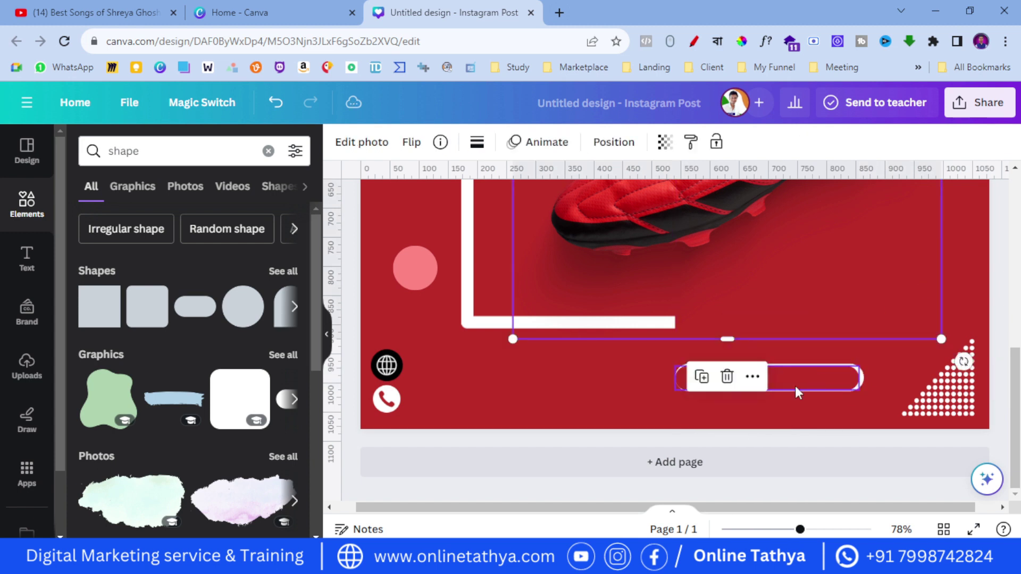
click(802, 374)
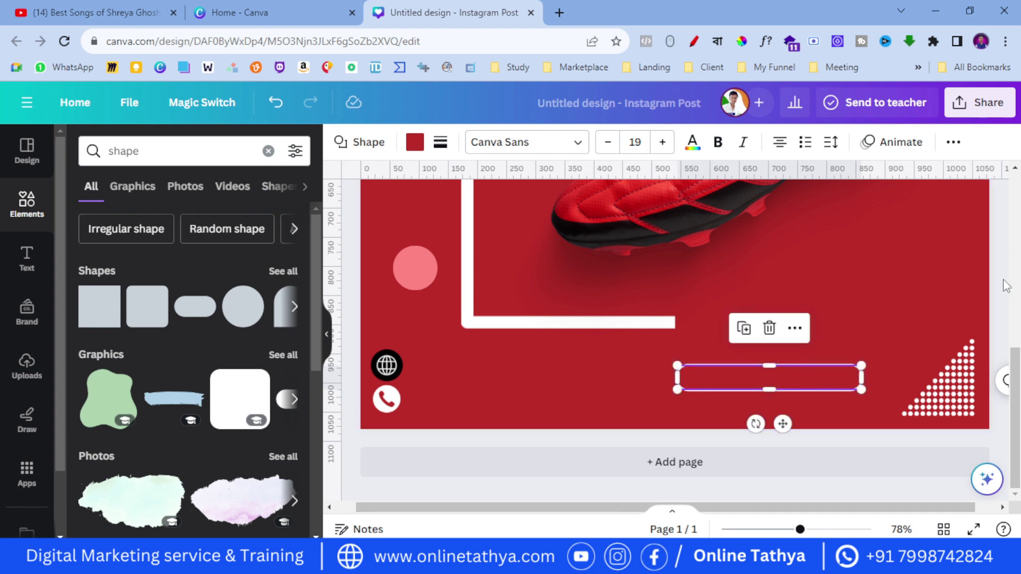
click(512, 434)
Add a heading reading "NEW" to the post and colour its text white.
scroll(512, 429, up, 8)
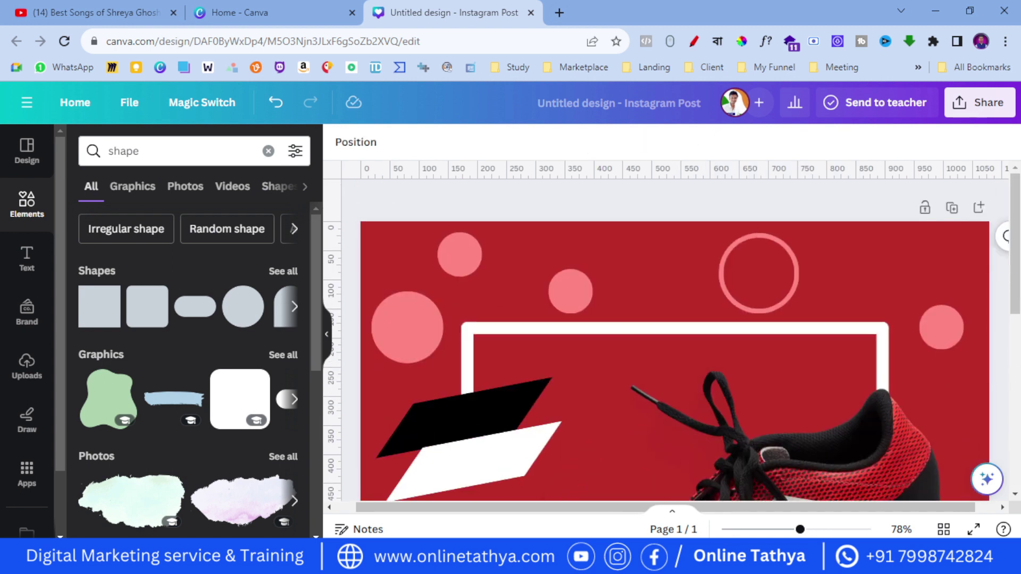
click(769, 529)
scroll(490, 405, down, 3)
scroll(490, 405, up, 3)
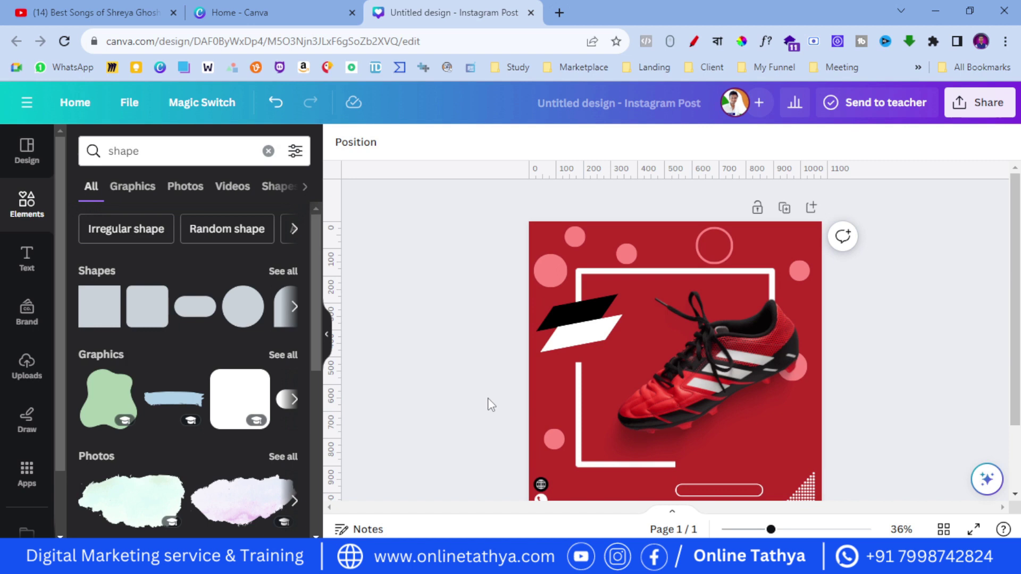
click(16, 266)
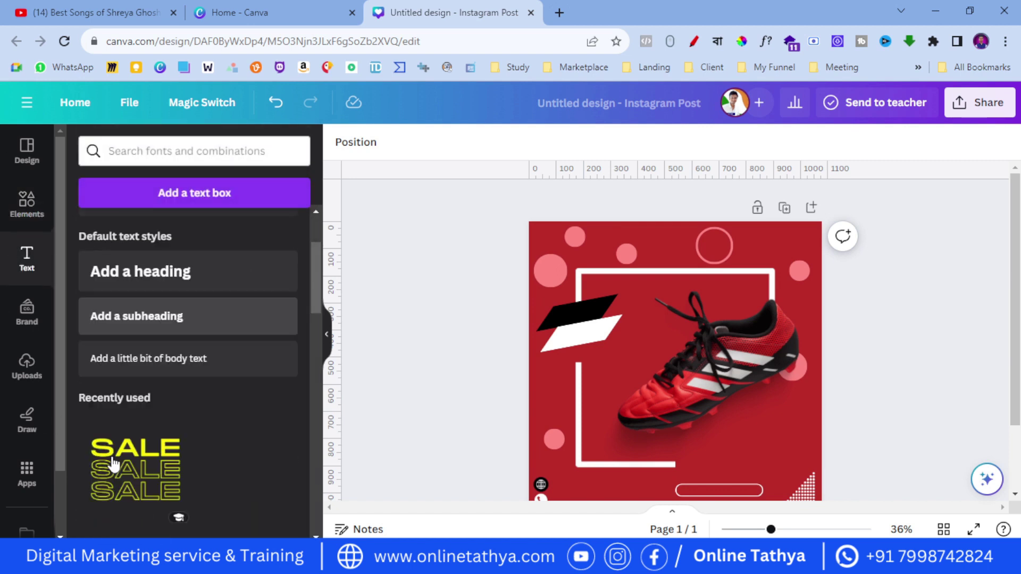
click(210, 244)
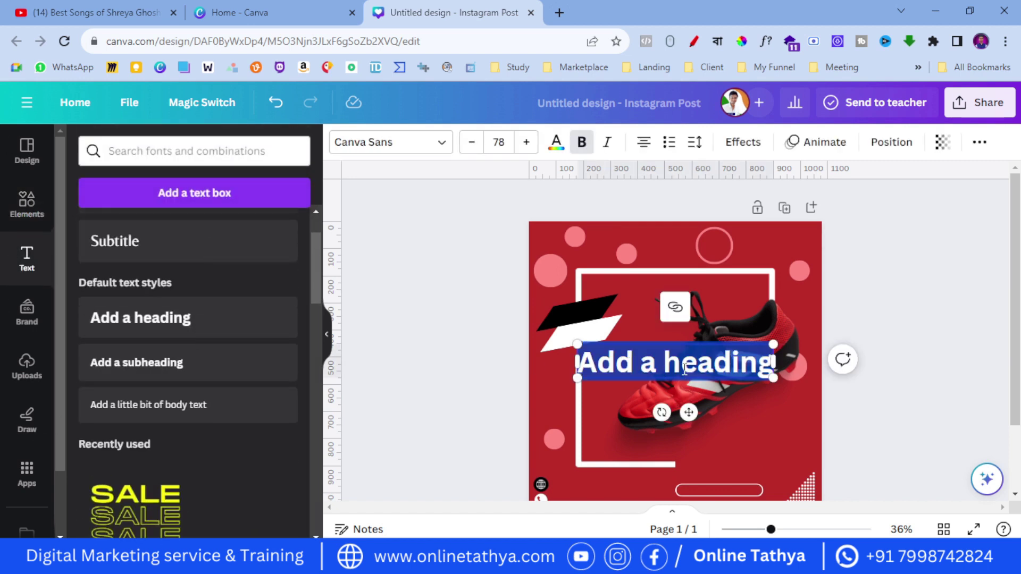
text(new)
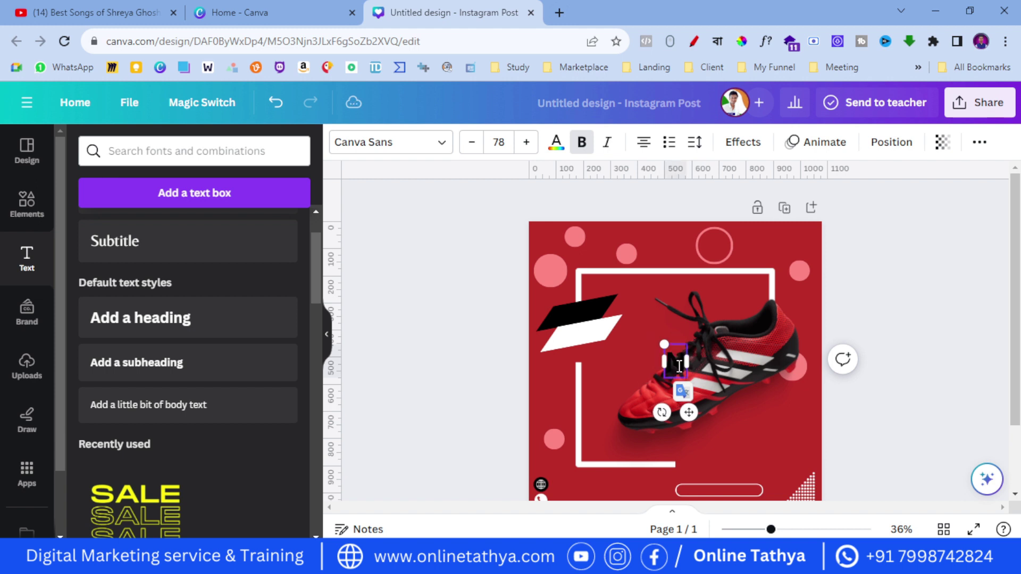
click(675, 371)
click(556, 142)
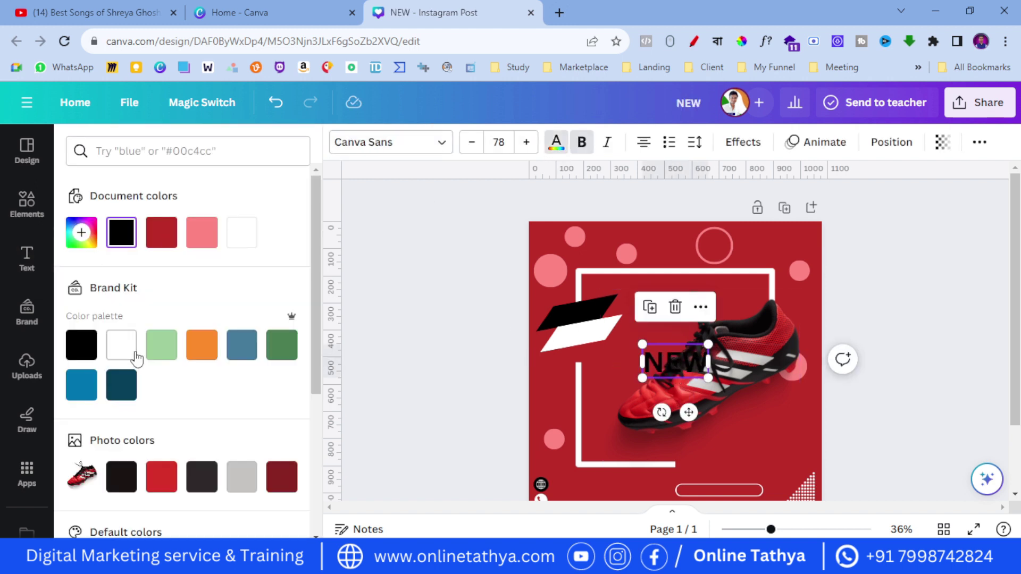
click(122, 346)
Shrink the NEW heading to about size 47.4, tilt it to match the black parallelogram and place it on that shape.
drag(692, 414, 571, 406)
drag(543, 330, 577, 313)
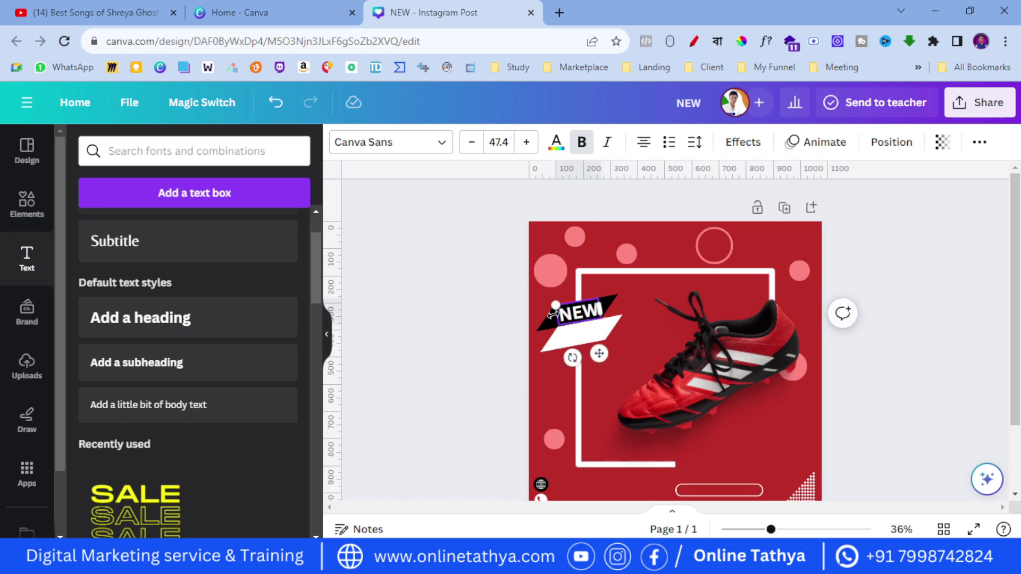
Change the NEW heading's font to Poppins.
click(585, 324)
click(590, 317)
click(441, 337)
click(590, 314)
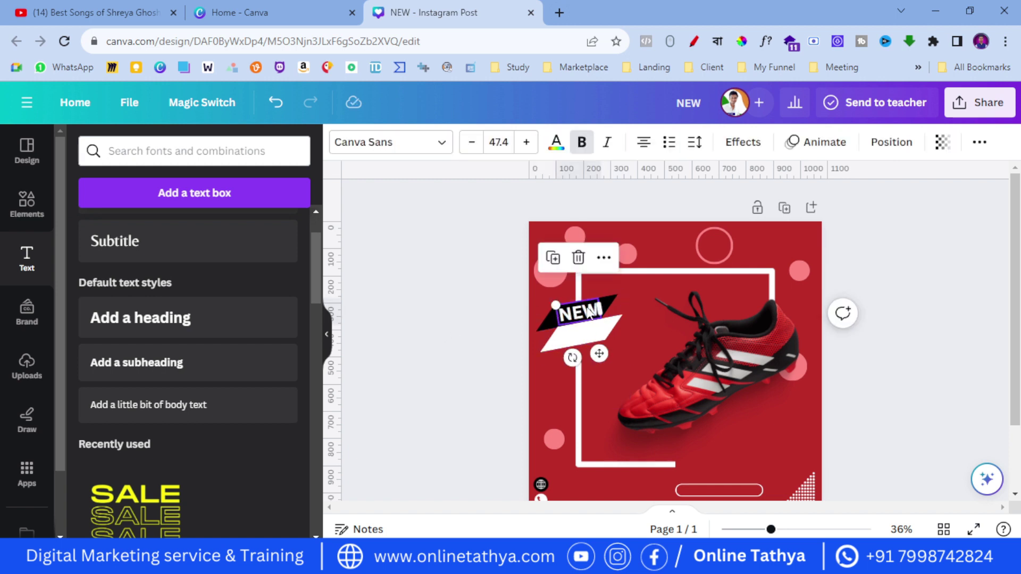
click(391, 142)
click(167, 191)
text(POP)
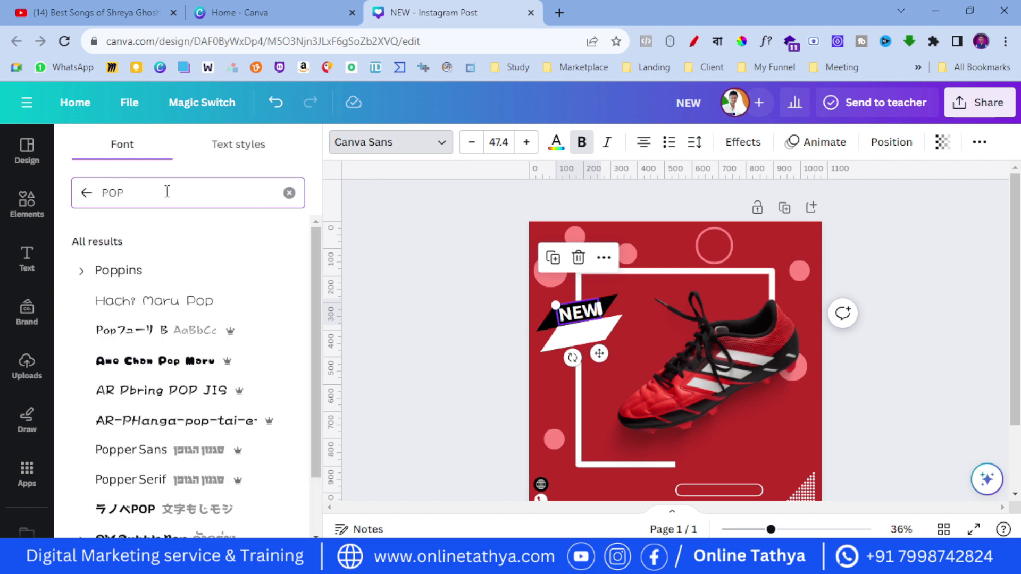
text(PINS M)
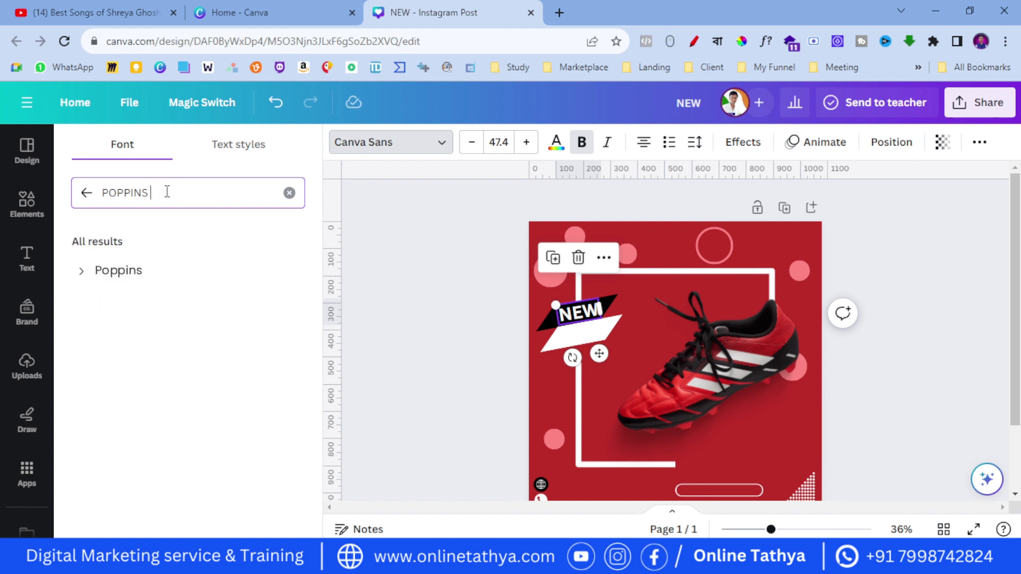
click(81, 270)
click(150, 484)
key(Escape)
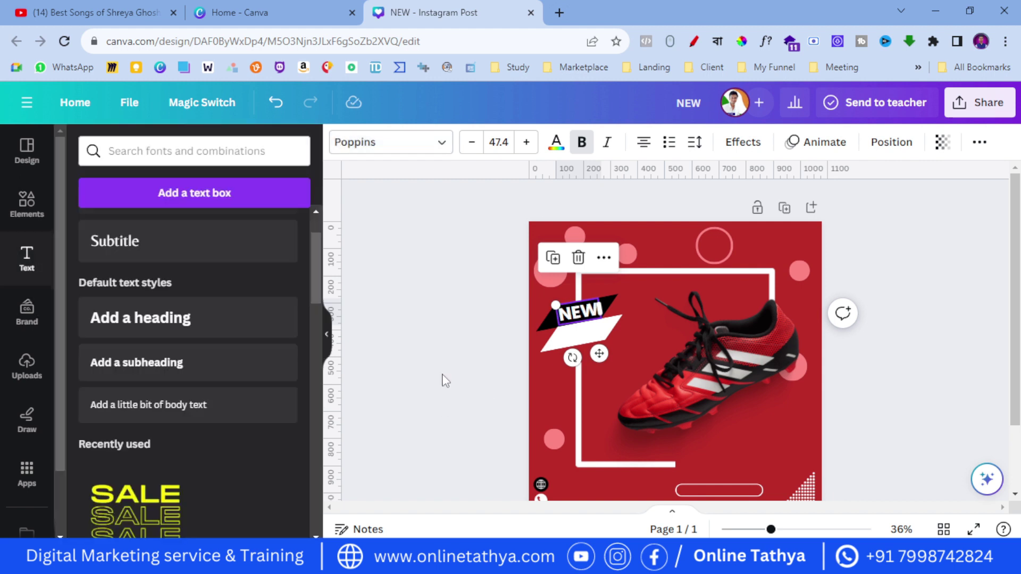
Copy the NEW heading onto the white parallelogram, colour the copy black, widen its box and change its text to ARRIVAL.
click(581, 333)
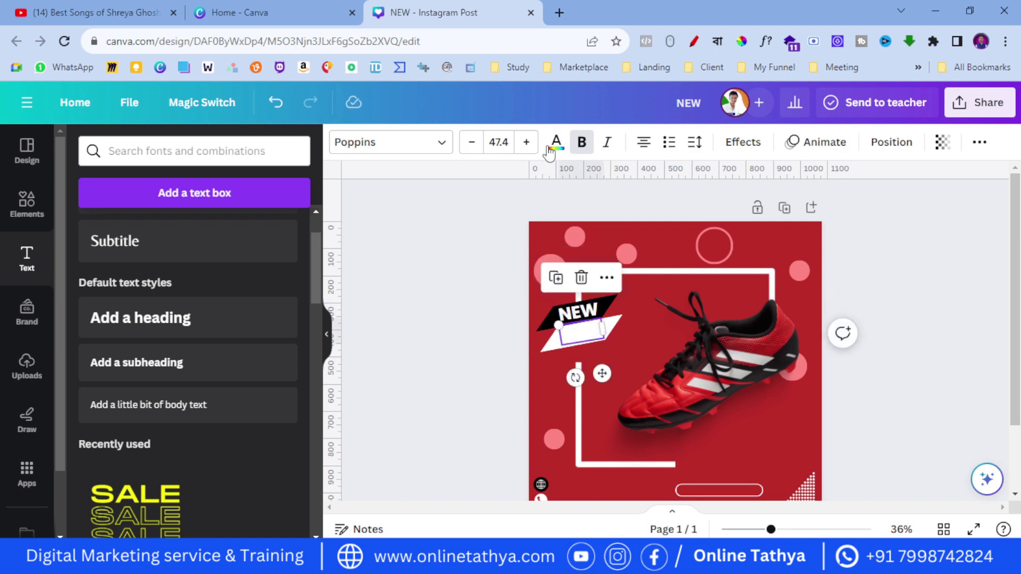
click(556, 142)
click(122, 233)
drag(603, 330, 686, 320)
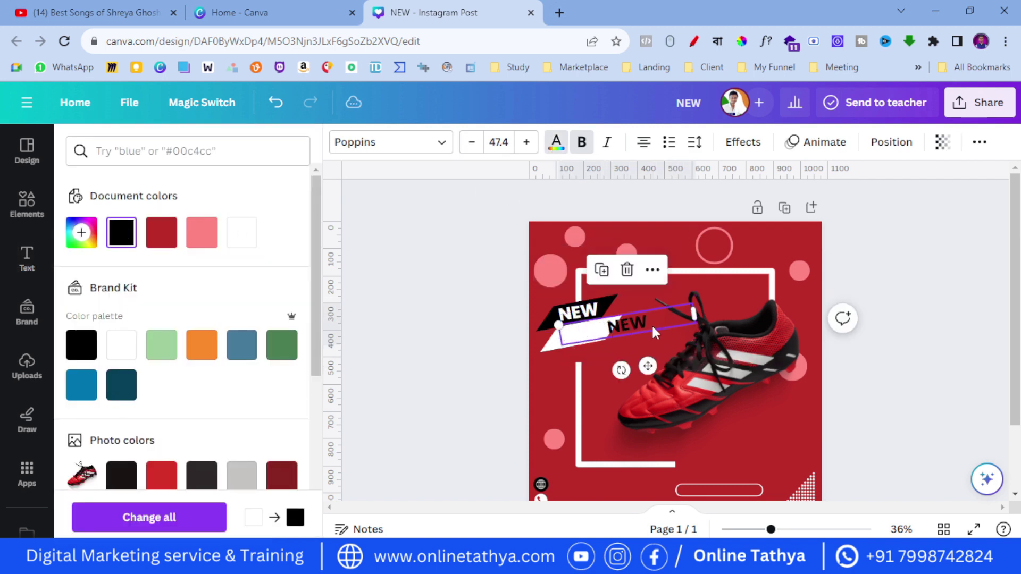
double_click(650, 323)
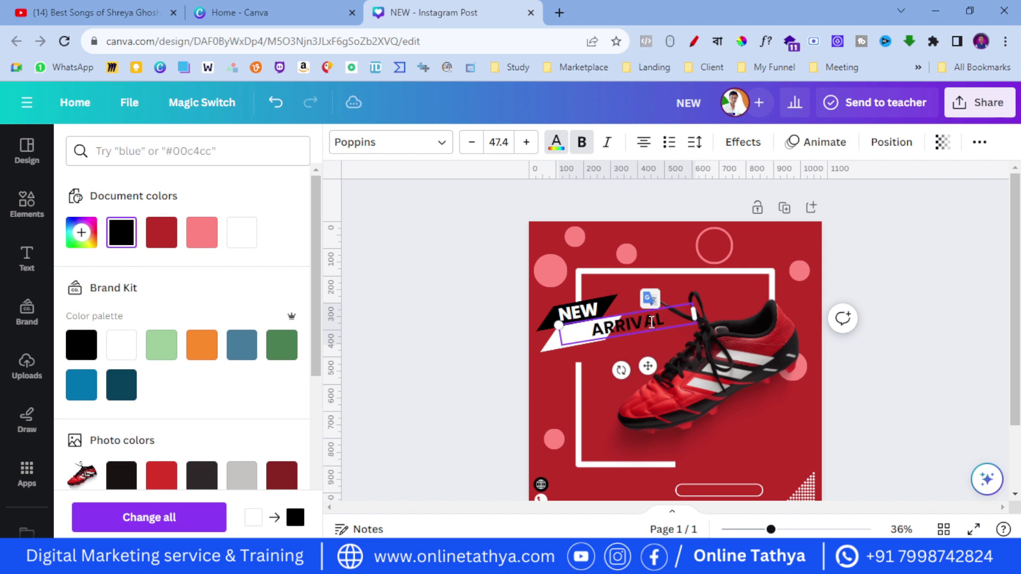
Reduce the ARRIVAL text to size 40.4, narrow its box and place it over the white parallelogram.
click(471, 142)
click(471, 142)
click(472, 142)
click(471, 142)
click(471, 142)
click(471, 142)
click(471, 142)
drag(694, 313, 594, 330)
click(429, 357)
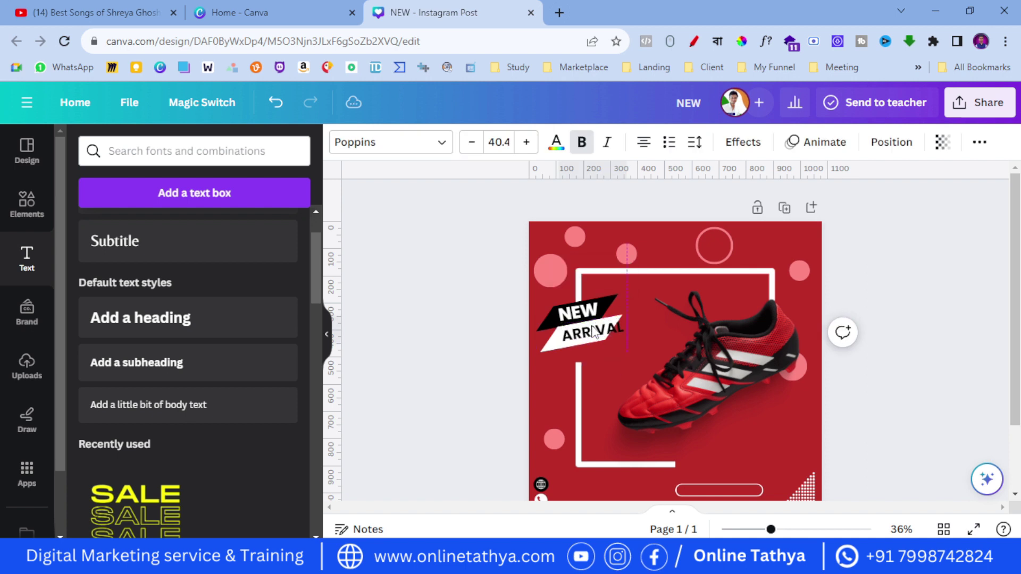
Shrink ARRIVAL to size 34.4 and NEW to size 43.4, fitting each word within its own parallelogram.
click(471, 142)
click(472, 142)
click(471, 142)
click(472, 142)
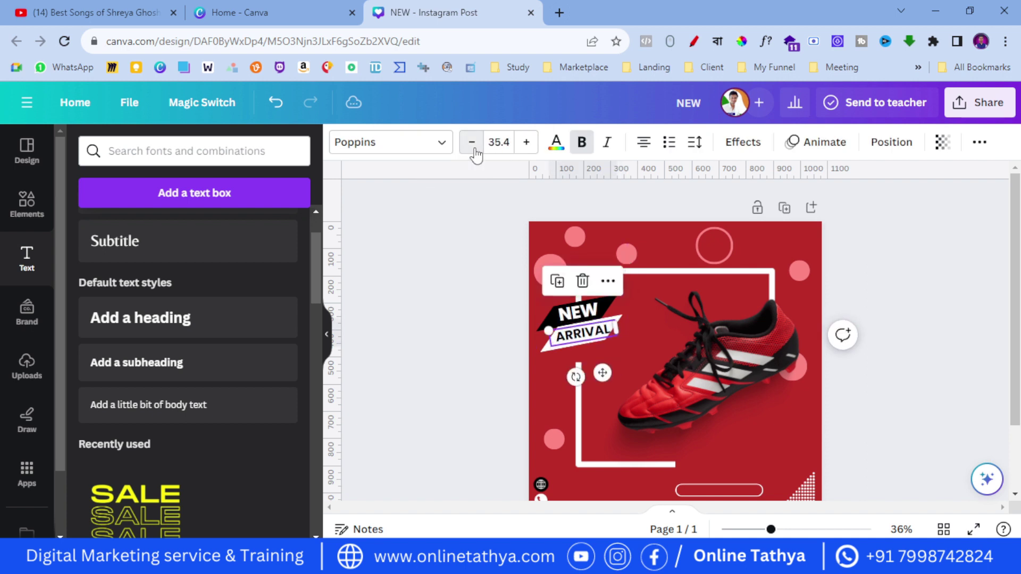
click(471, 142)
click(471, 142)
drag(577, 373, 571, 387)
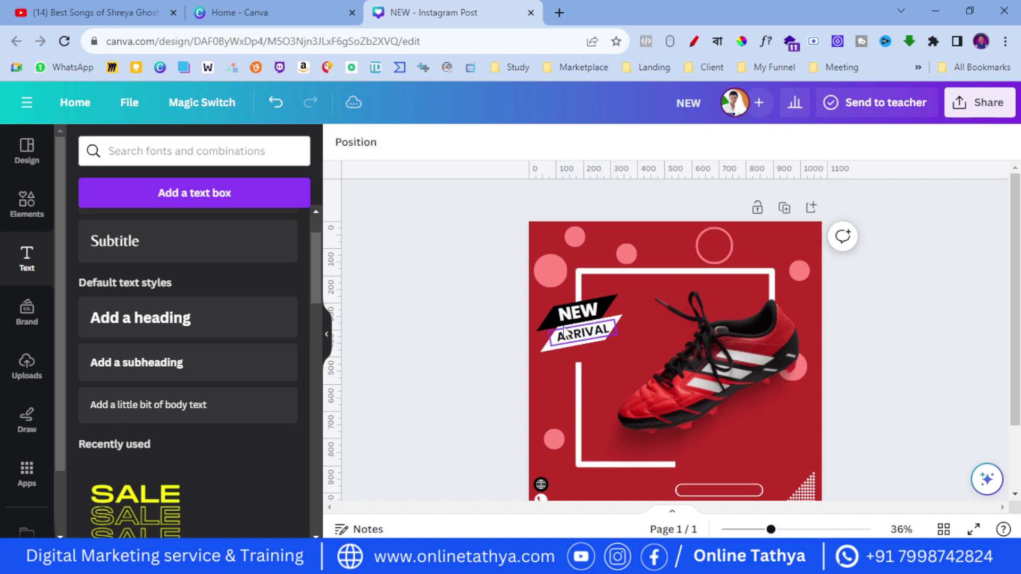
click(578, 311)
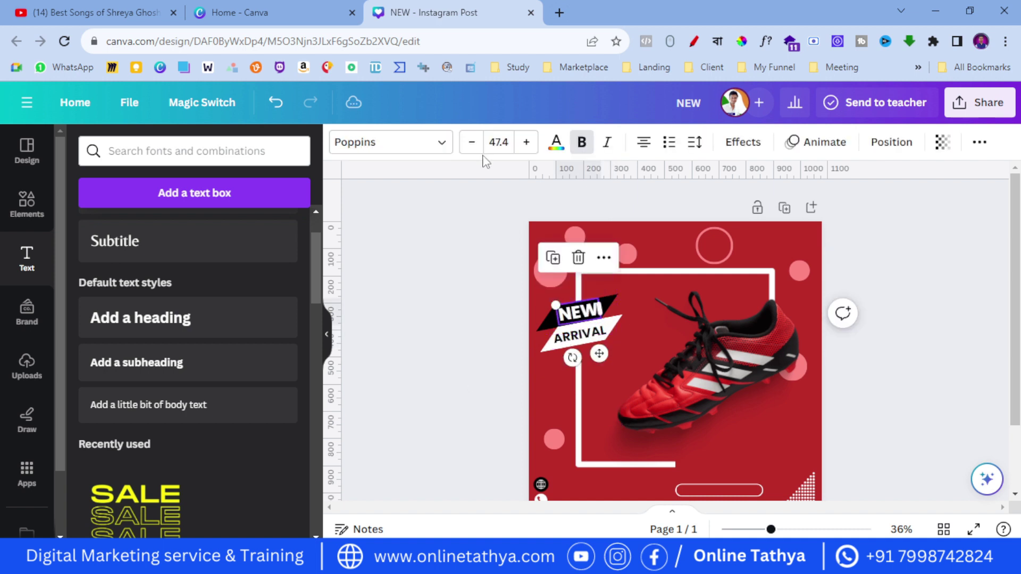
drag(575, 317, 571, 319)
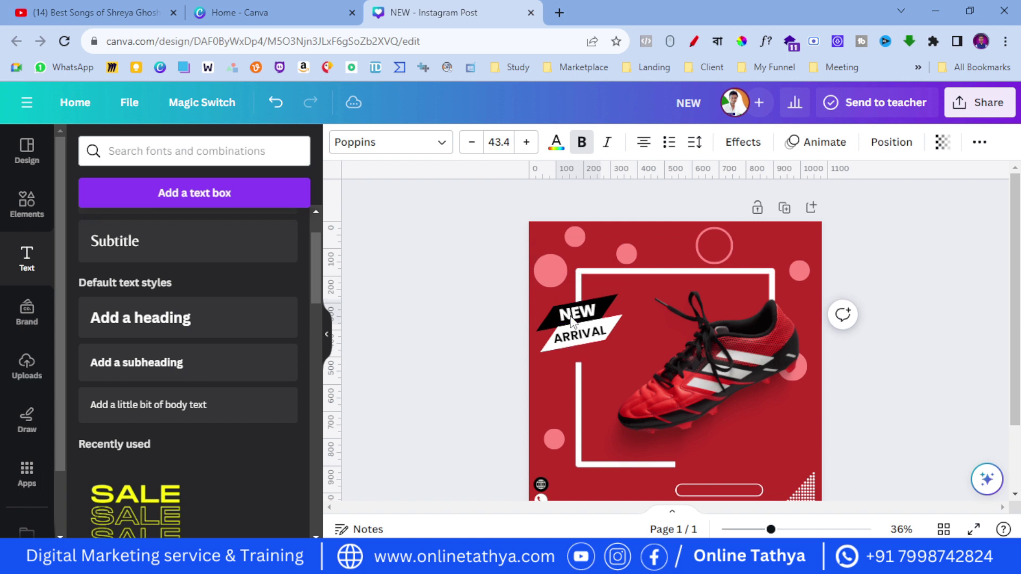
Duplicate ARRIVAL below the white parallelogram, change the copy to SPORTS SHOES COLLECTION and widen its box to fit one line.
click(599, 336)
click(554, 280)
drag(571, 358, 585, 358)
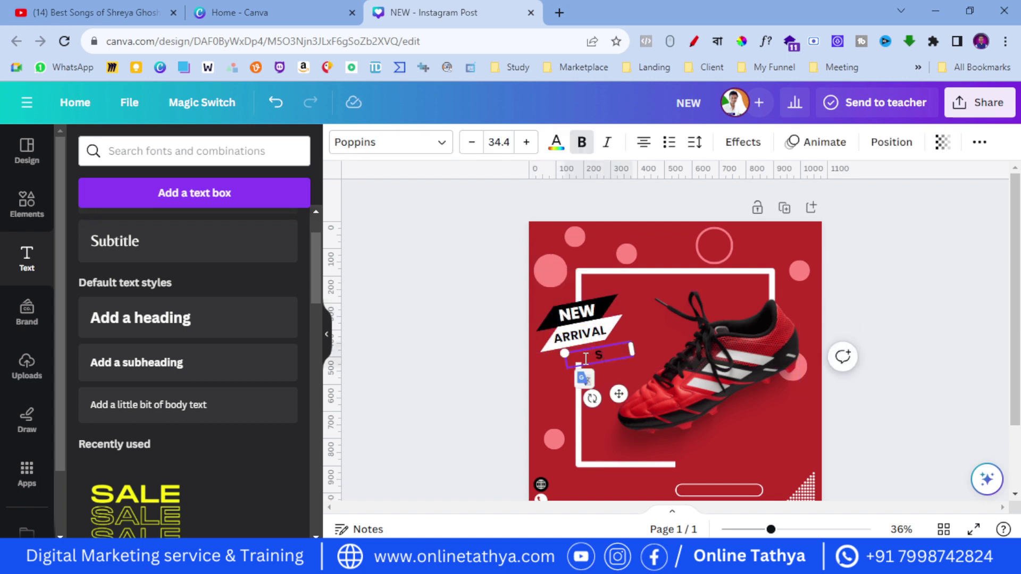
text(SHOE)
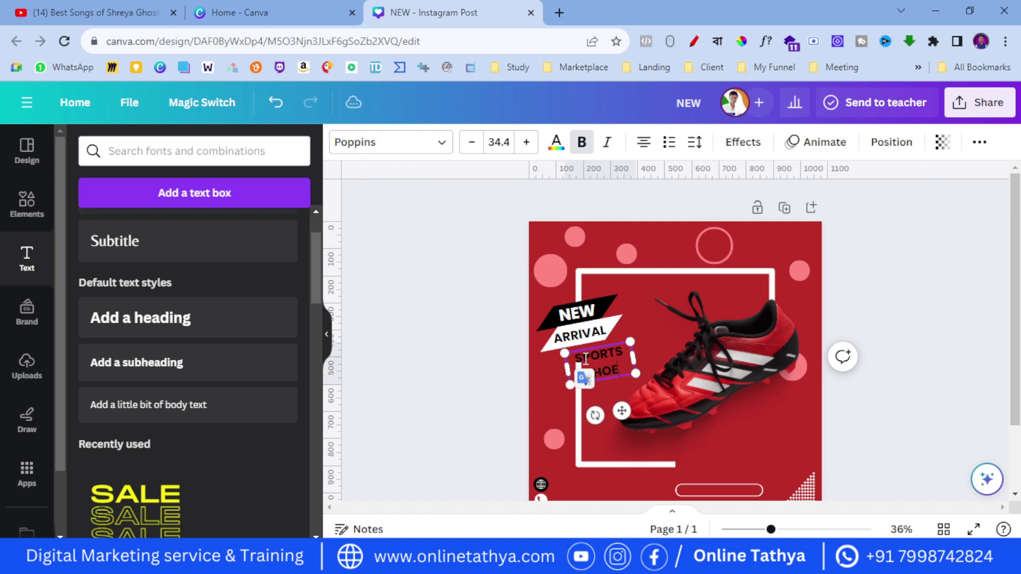
text(S COLLEC)
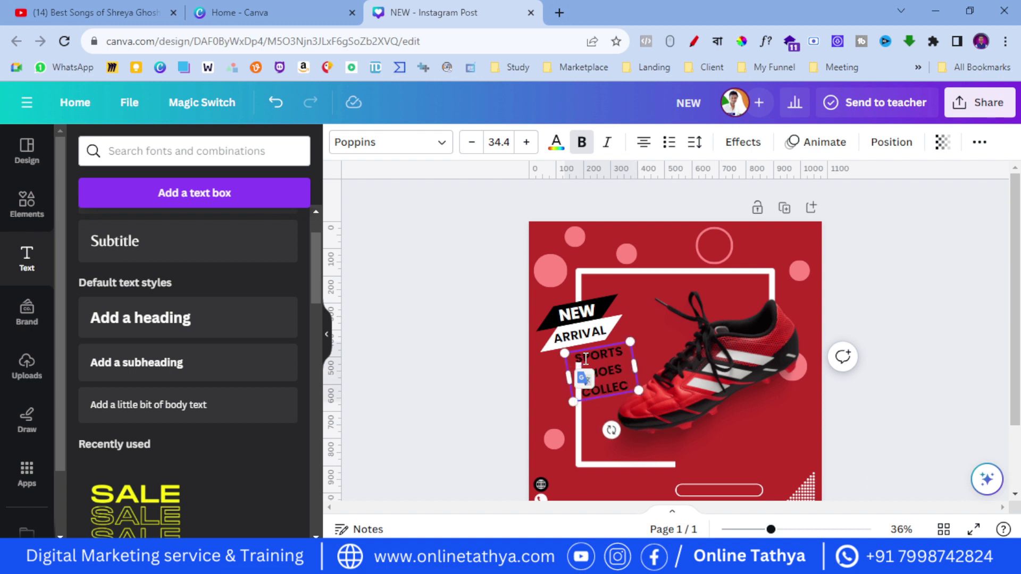
text(TION)
drag(634, 374, 739, 333)
click(555, 142)
click(480, 379)
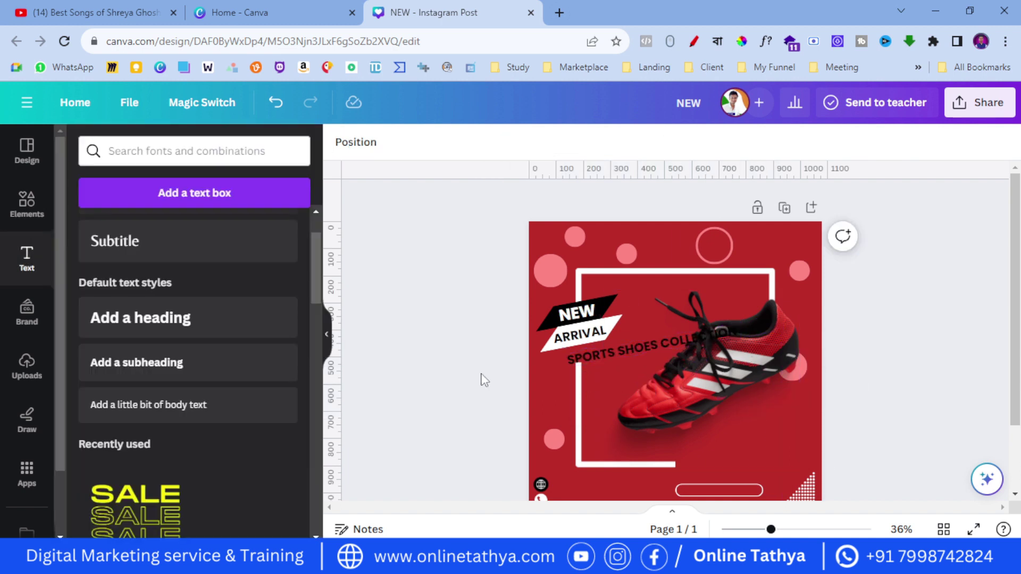
Colour the SPORTS SHOES COLLECTION text white, reduce it to size 23.4 and narrow its box around the words.
click(612, 348)
click(556, 141)
click(127, 348)
click(471, 142)
click(471, 142)
click(464, 404)
click(585, 355)
drag(738, 323, 677, 336)
click(566, 374)
Shift the SPORTS SHOES COLLECTION line left and shrink it to size 17.4 so it fits under the white parallelogram.
click(607, 353)
key(shift+Left)
key(shift+Left)
key(shift+Left)
key(shift+Left)
key(shift+Left)
key(shift+Left)
key(shift+Left)
key(shift+Left)
key(shift+Left)
key(shift+Left)
key(shift+Left)
key(shift+Left)
key(shift+Left)
key(shift+Left)
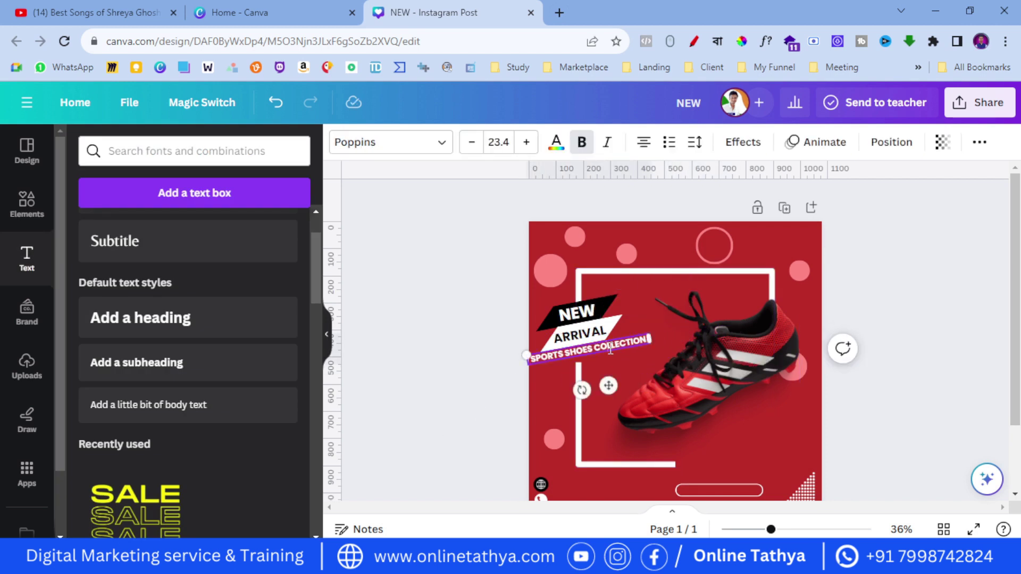
click(471, 142)
click(472, 142)
click(471, 142)
click(472, 142)
click(471, 142)
click(471, 142)
click(608, 345)
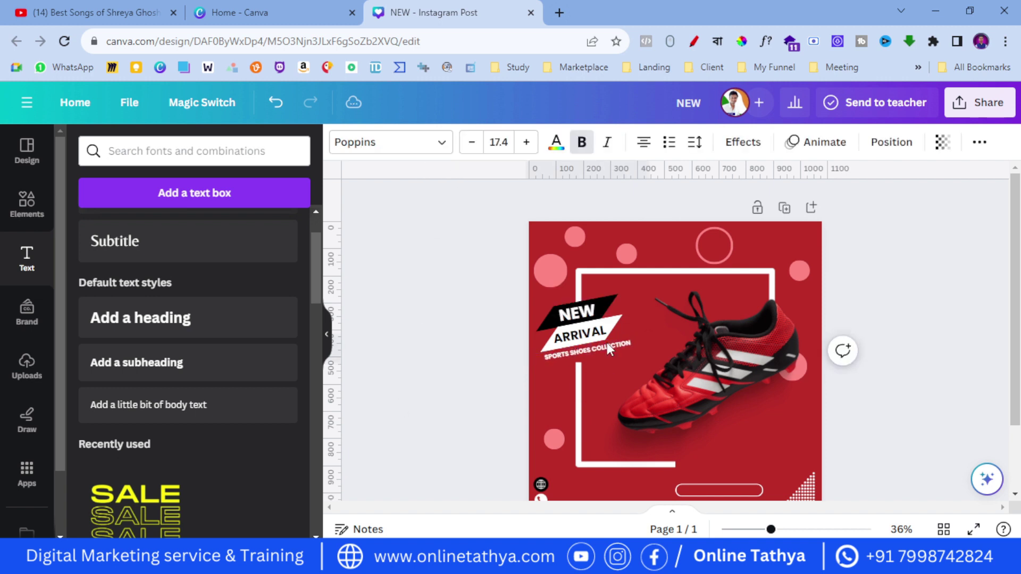
Fine-tune the tilt and position of the SPORTS SHOES COLLECTION line to run parallel to the white parallelogram's lower edge.
click(581, 347)
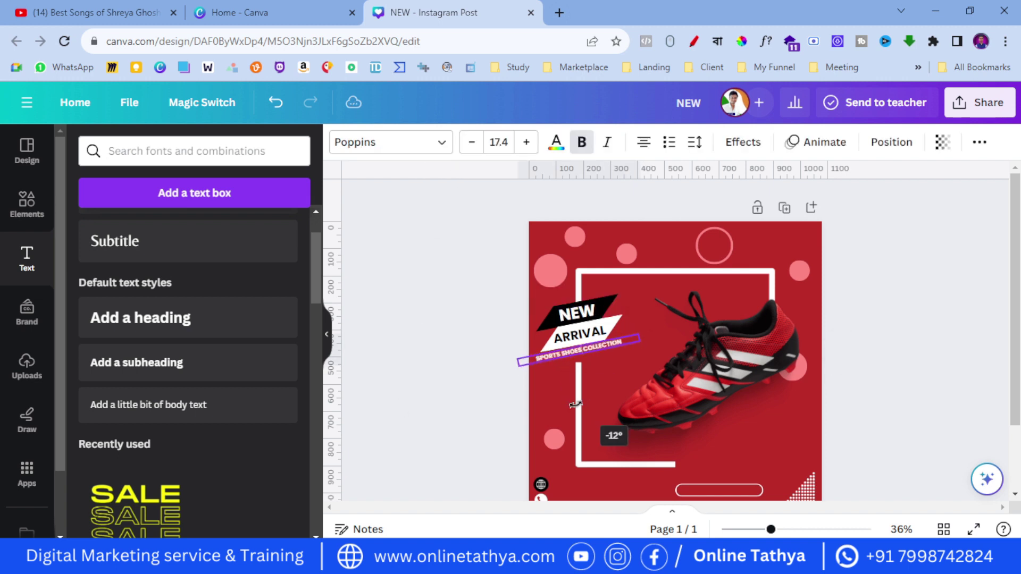
scroll(397, 415, up, 5)
click(466, 364)
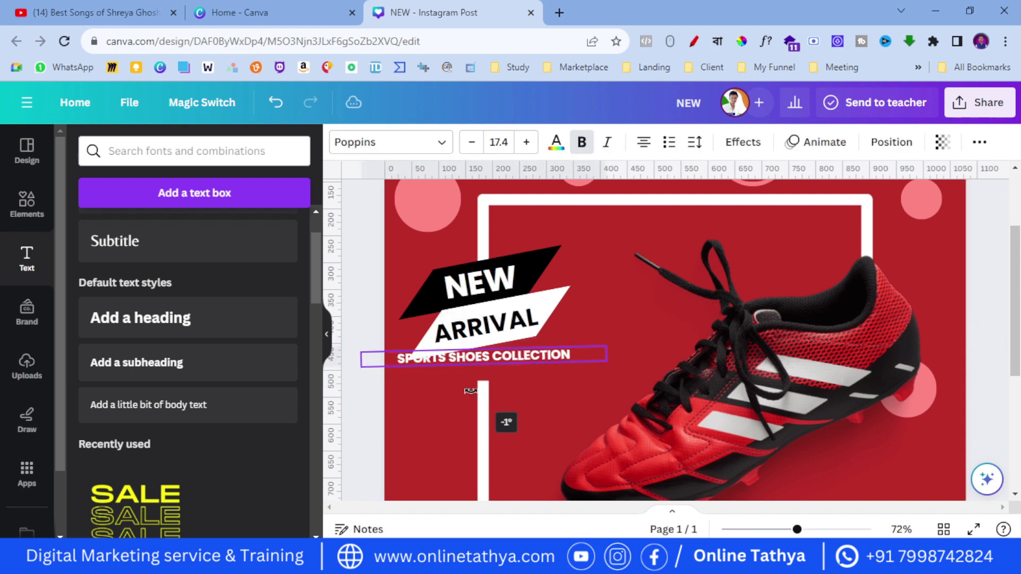
click(360, 413)
click(455, 360)
drag(455, 361, 496, 356)
click(506, 365)
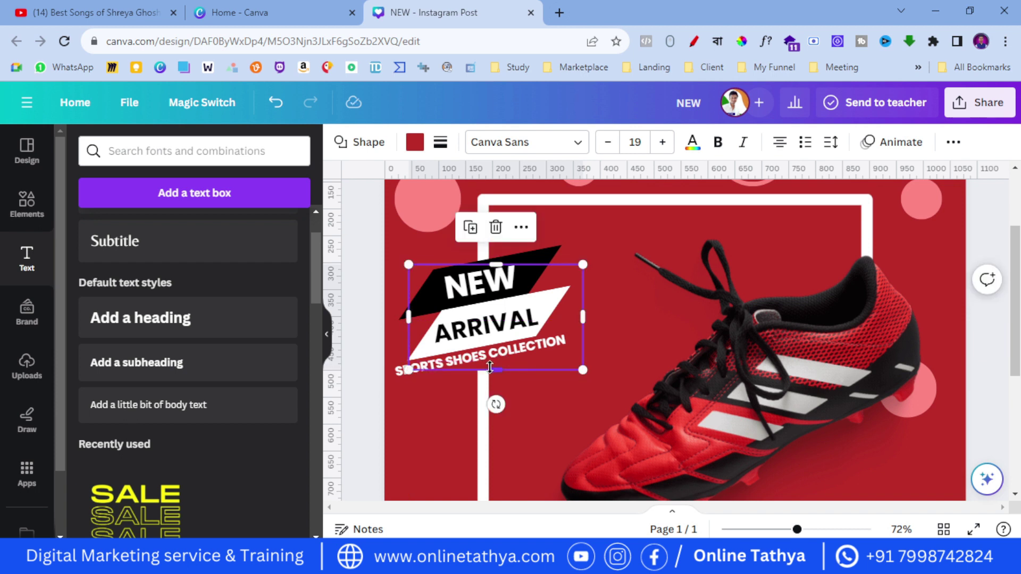
click(377, 400)
click(436, 365)
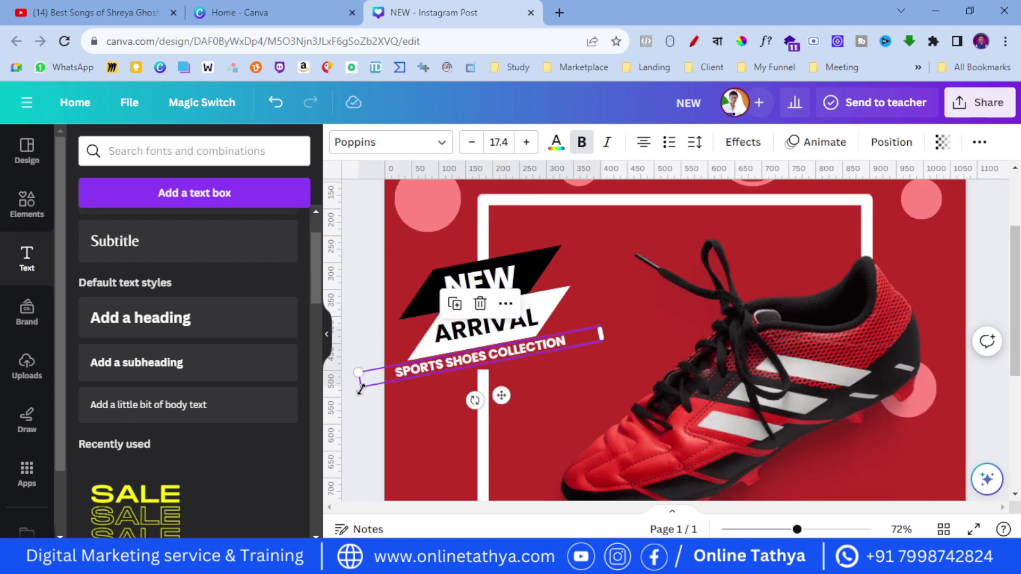
click(360, 398)
scroll(359, 398, down, 3)
click(777, 531)
scroll(443, 382, down, 2)
scroll(442, 382, up, 2)
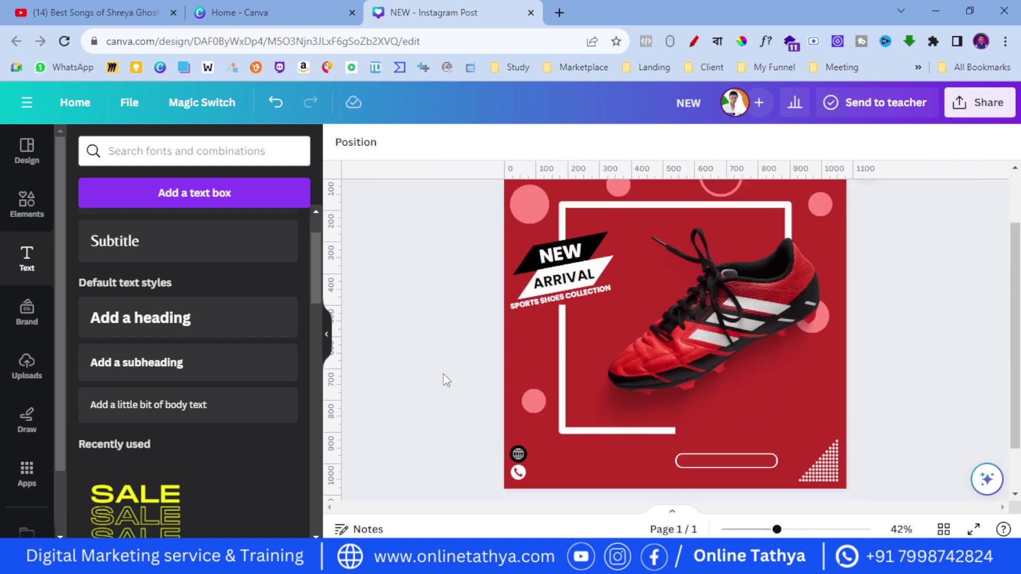
click(559, 251)
click(461, 294)
Add a heading reading SALE and place it below the shoe, above the outlined button.
click(210, 319)
text(SALE)
click(394, 365)
drag(670, 320, 721, 421)
Change the SALE heading's font to Poppins Bold after trying its other heavy weights.
click(391, 142)
click(136, 272)
click(81, 271)
click(159, 354)
click(160, 444)
click(159, 414)
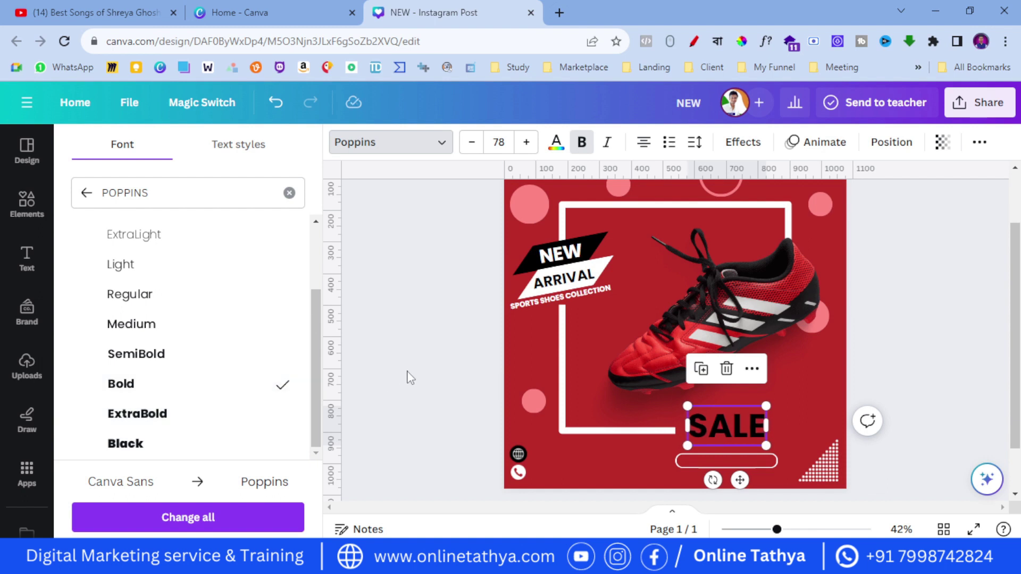
click(410, 376)
click(734, 433)
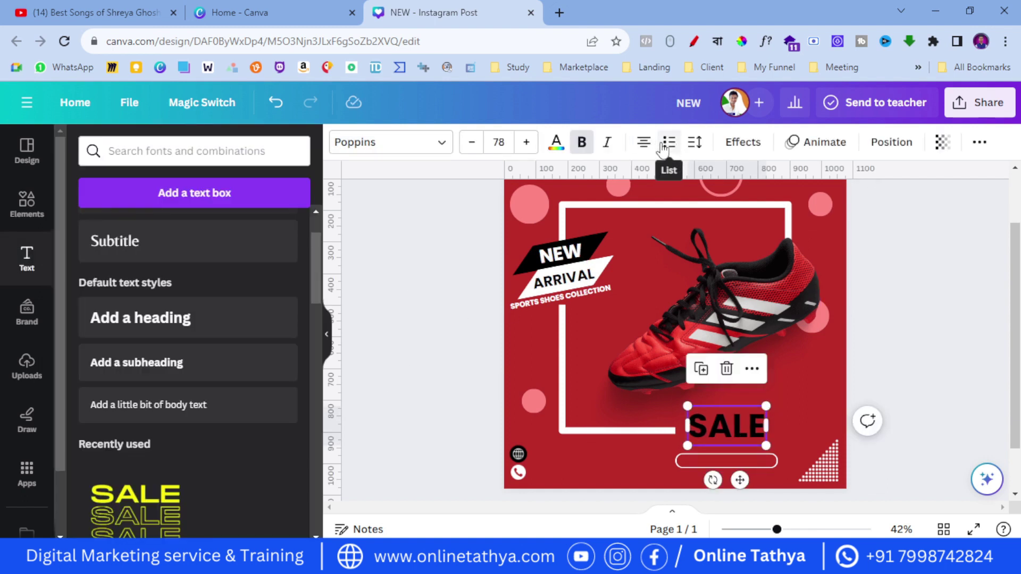
click(668, 143)
click(669, 143)
click(694, 142)
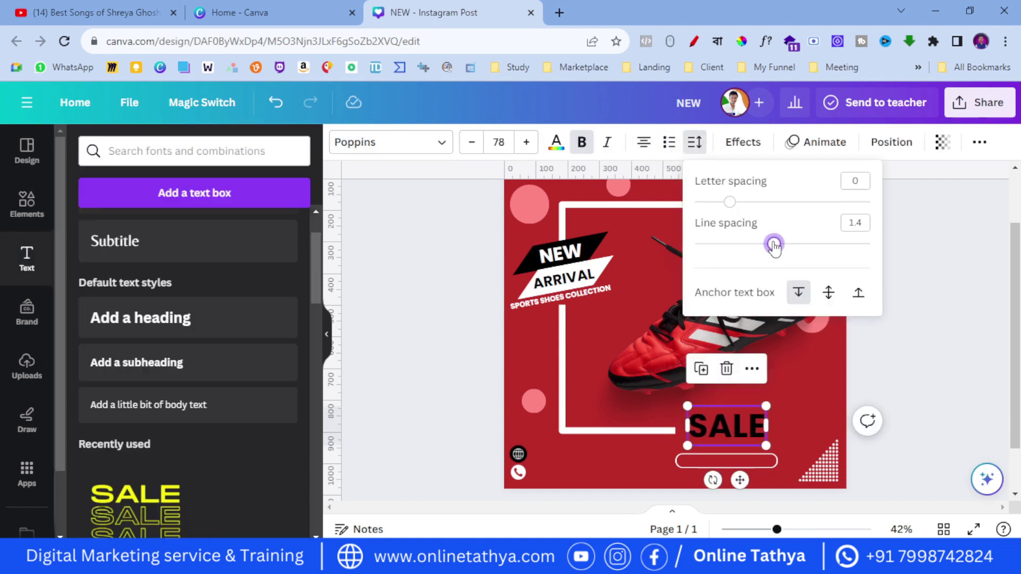
click(903, 369)
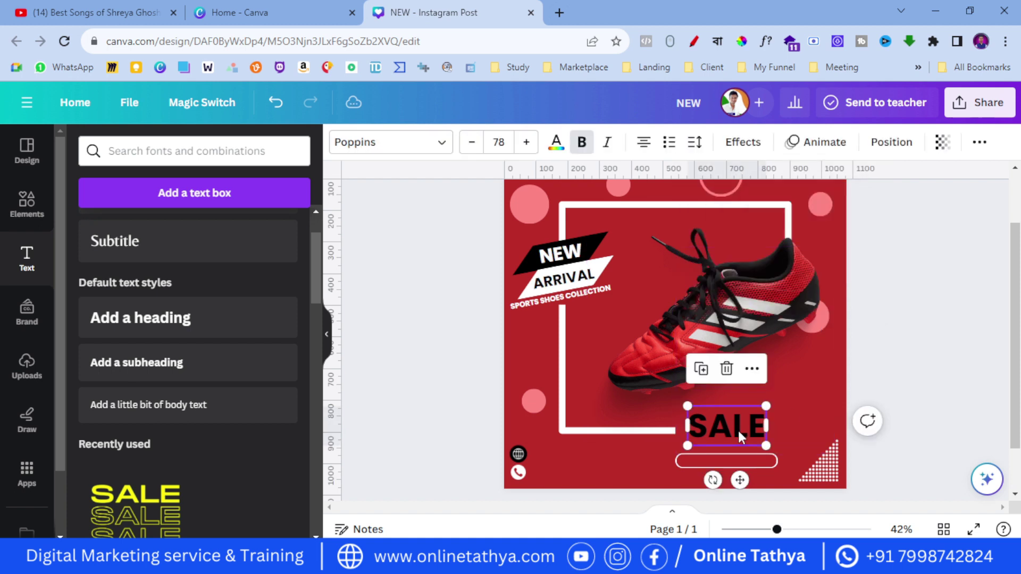
Shrink the SALE heading to size 52.6 and set it beside the open end of the frame's lower line.
click(695, 142)
drag(766, 445, 707, 427)
double_click(707, 428)
Search the fonts for NEXA BOLD and apply Nexa to the SALE heading.
click(391, 142)
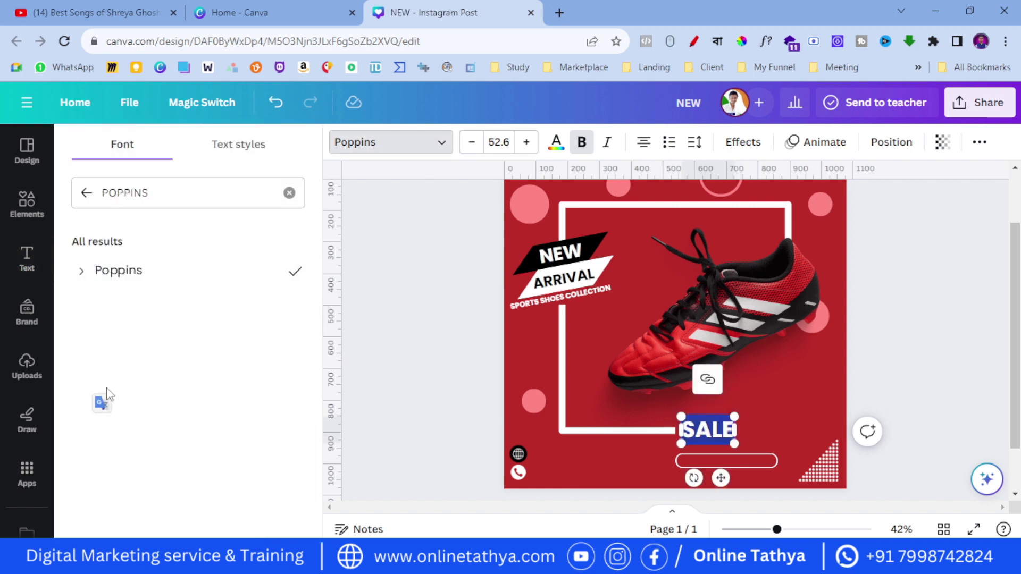
click(118, 270)
click(736, 430)
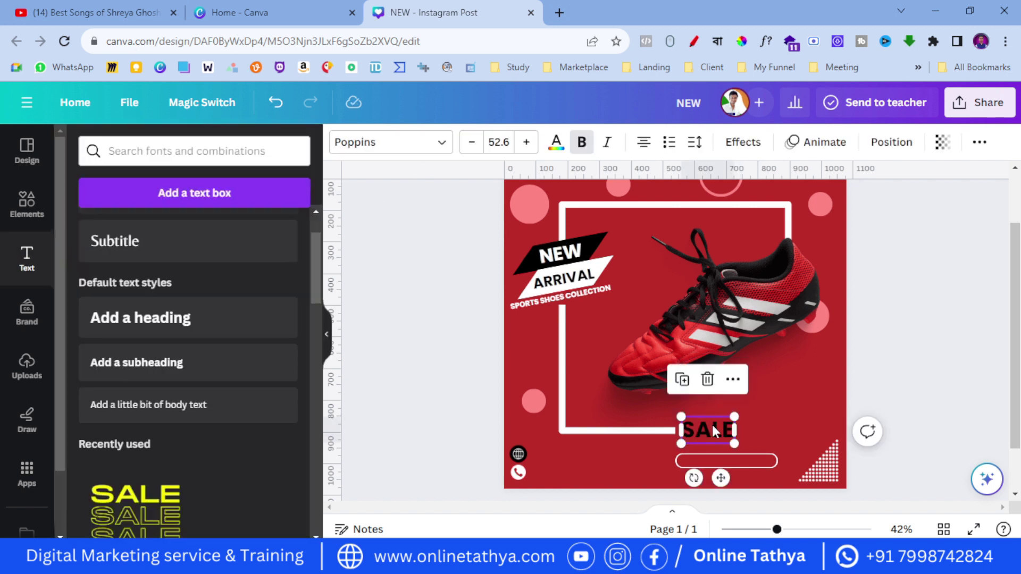
click(442, 142)
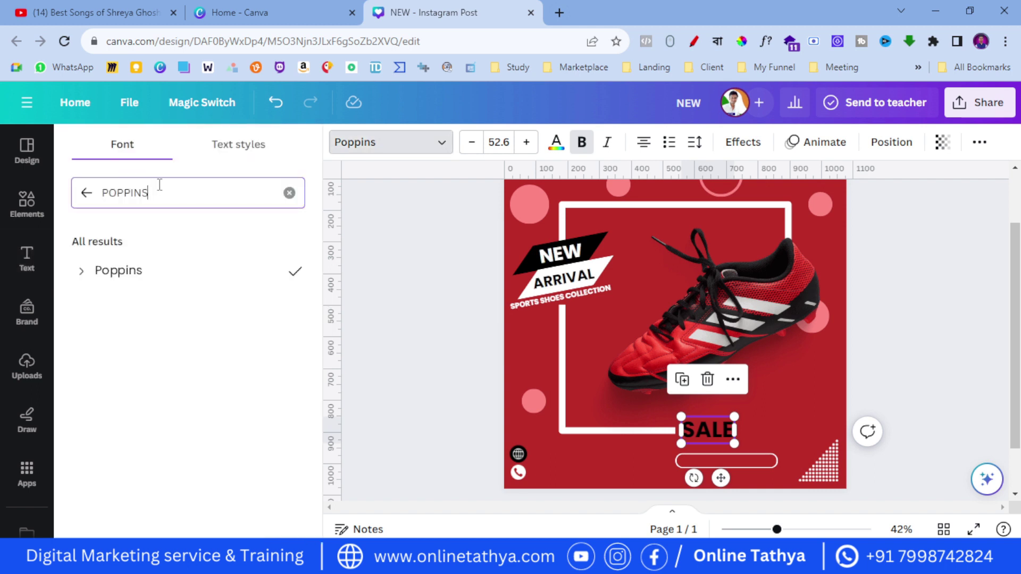
key(ctrl+a)
text(NEXA BOLD)
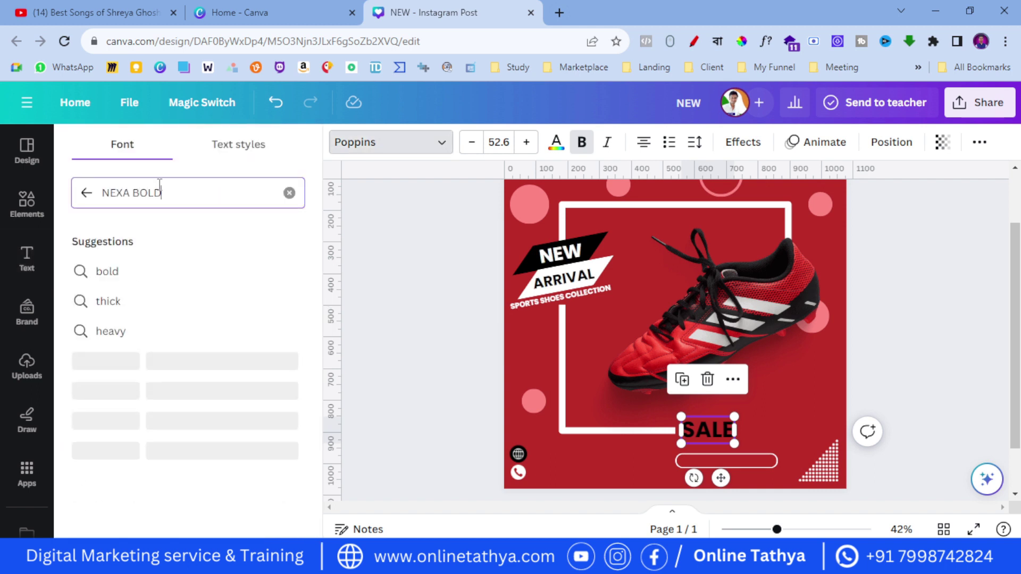
click(81, 402)
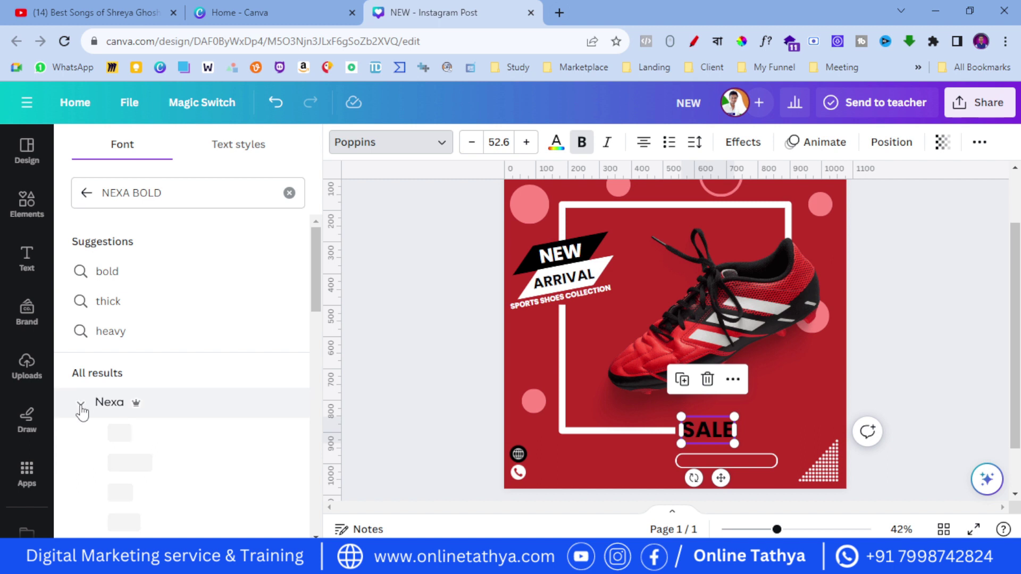
click(155, 450)
click(462, 342)
Colour the SALE heading white and shift it slightly right above the outlined button.
click(701, 429)
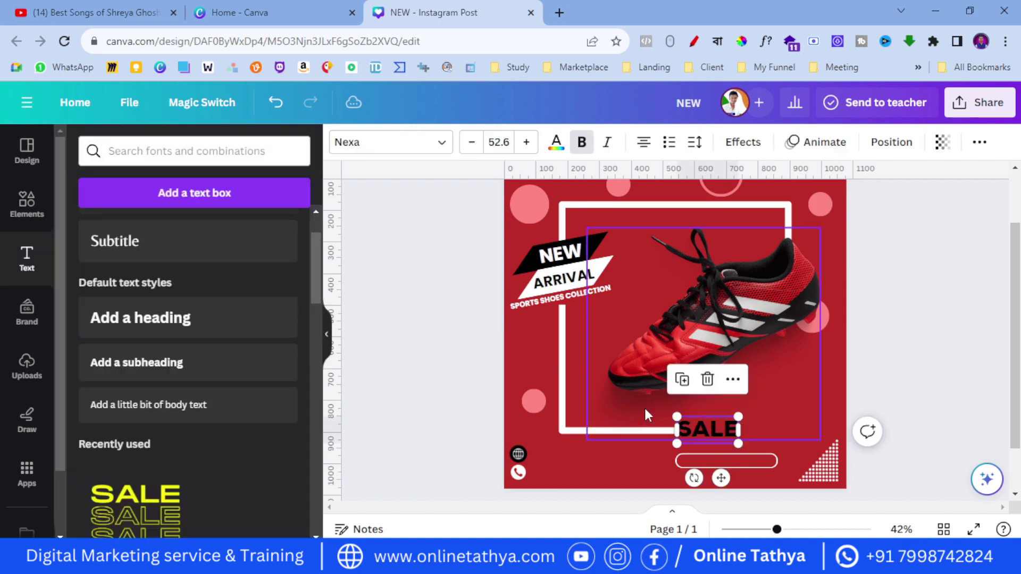
click(555, 142)
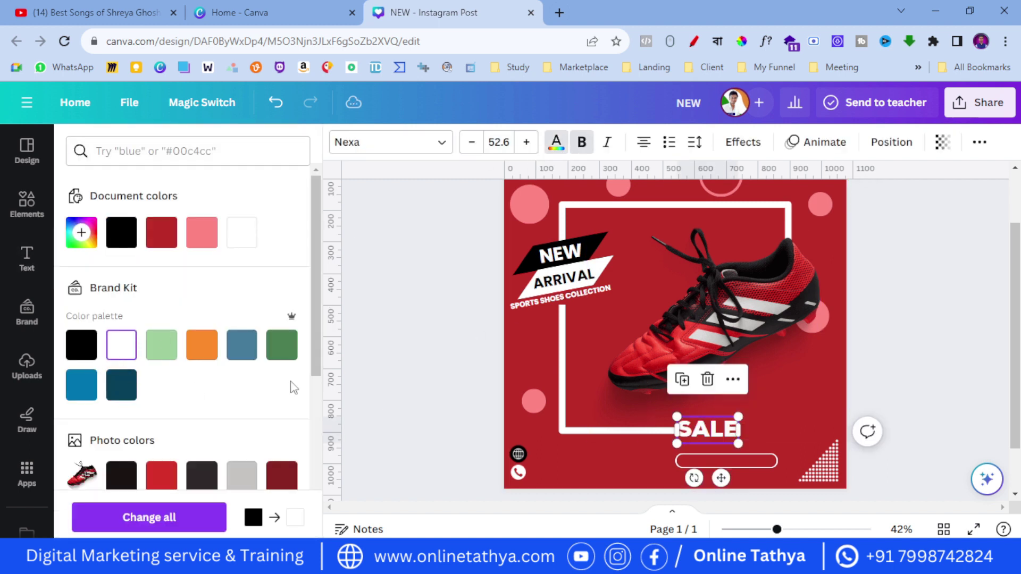
click(239, 230)
click(627, 423)
click(698, 433)
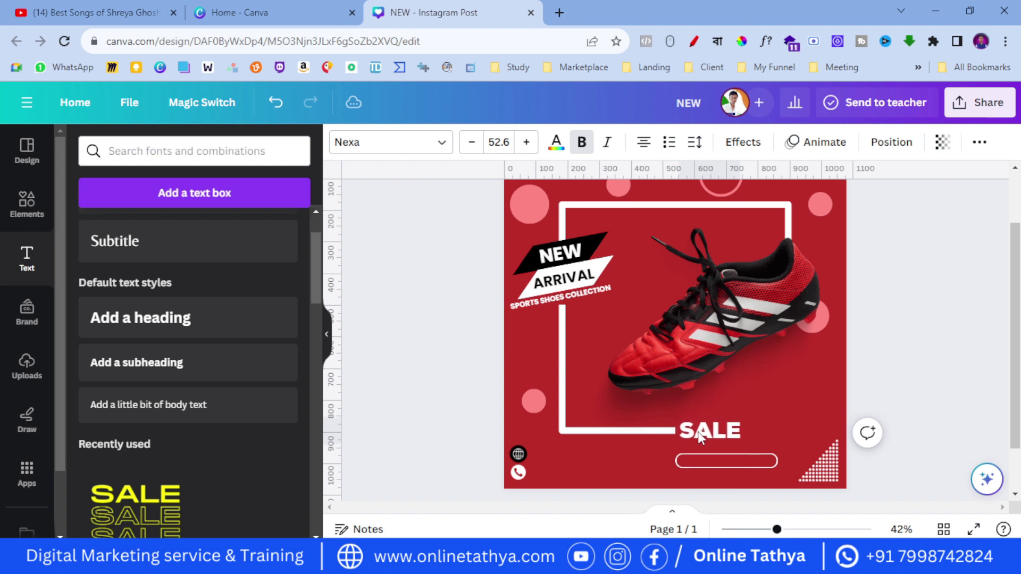
Try extending the SALE heading to read SALE 50%.
click(416, 413)
drag(688, 433, 739, 425)
click(357, 368)
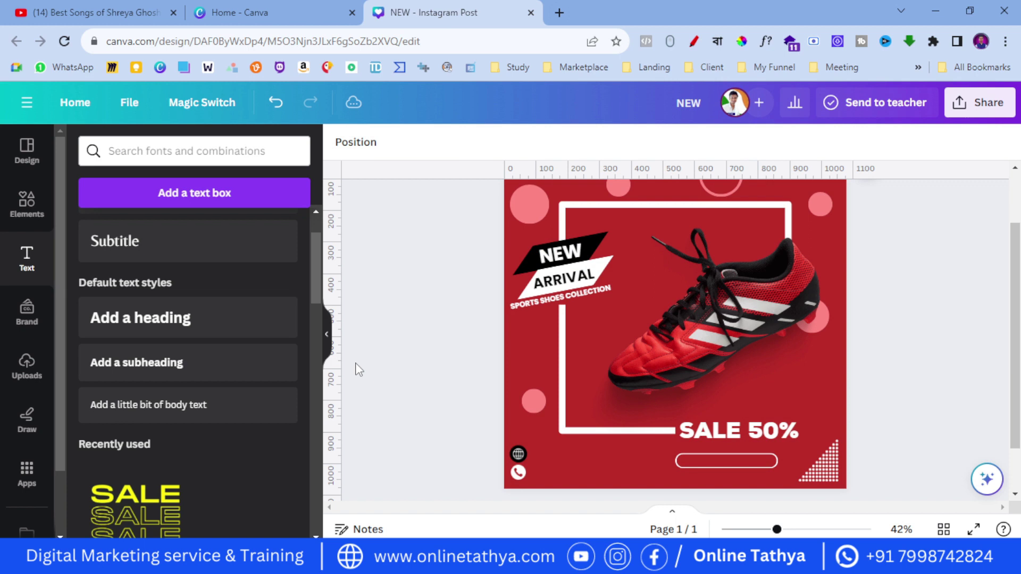
Shrink the heading to size 46.6 and cut its text back to SALE.
click(707, 429)
click(530, 423)
click(774, 430)
click(776, 384)
click(699, 429)
click(700, 429)
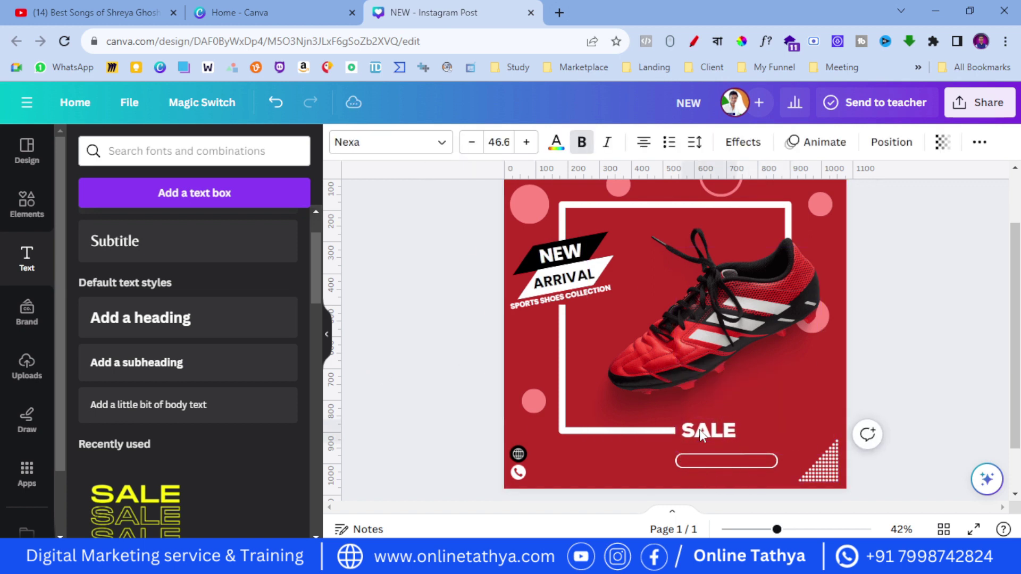
Add 50 after SALE in the heading and widen its text box so both fit on one line.
click(682, 384)
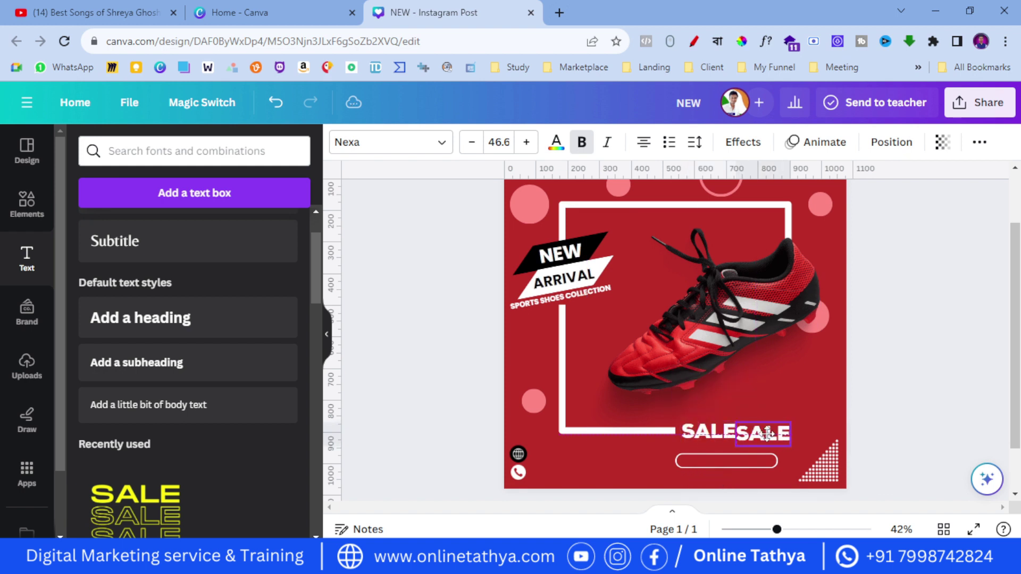
mouse_move(766, 430)
mouse_down()
mouse_move(739, 431)
mouse_move(756, 431)
mouse_up()
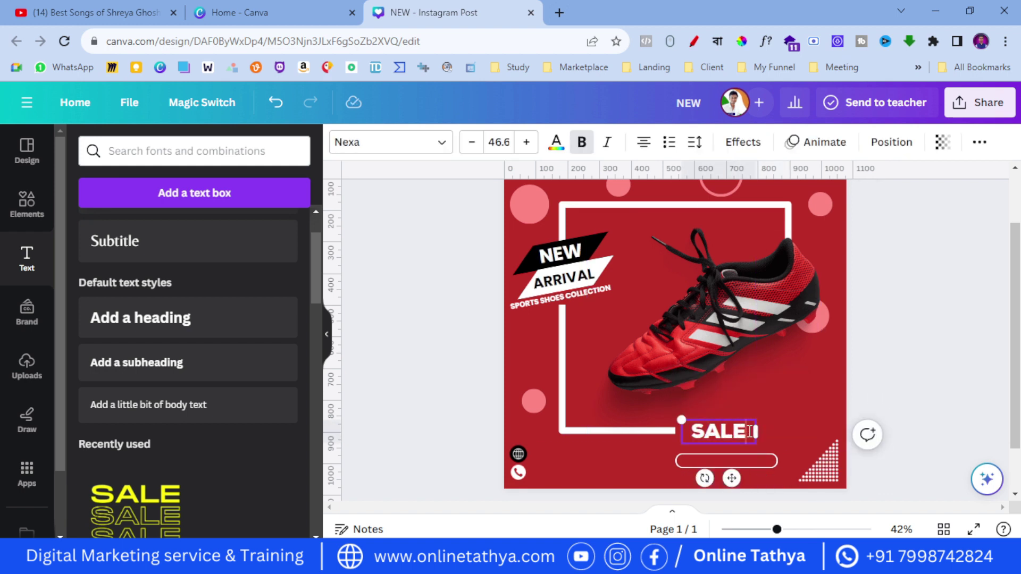
click(750, 432)
key(Return)
text(50)
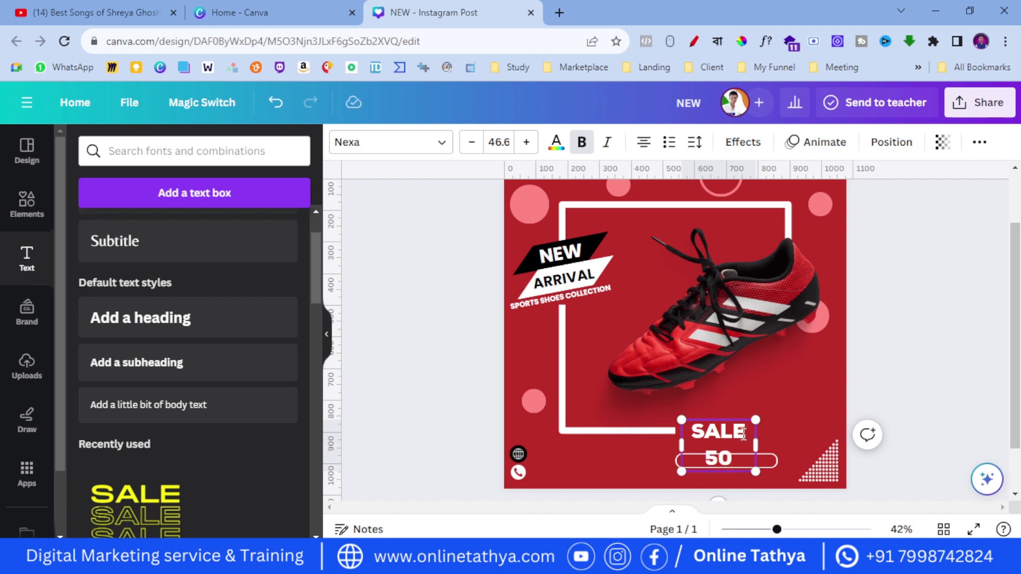
drag(756, 439, 795, 439)
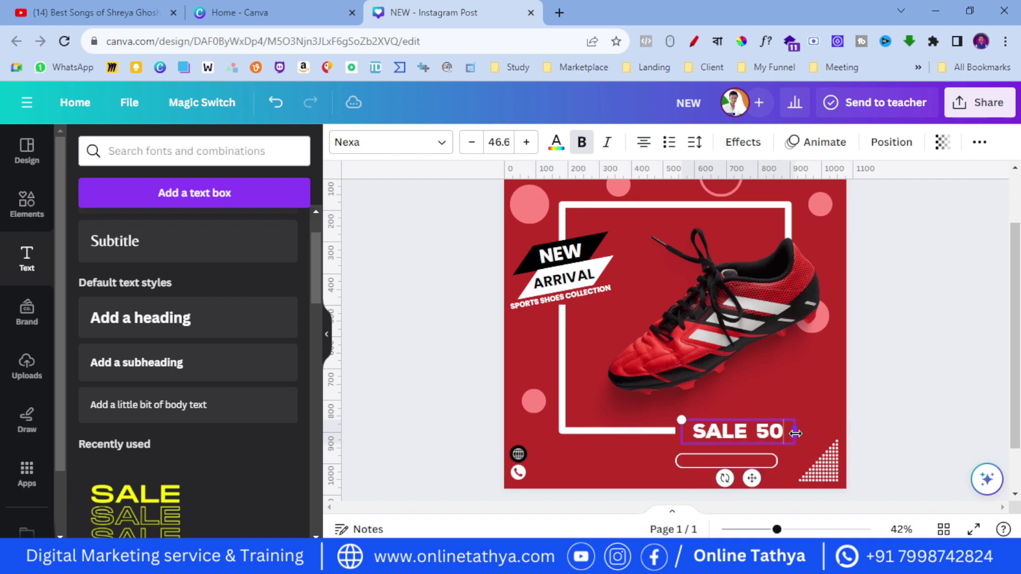
click(754, 464)
Add a bold body text reading % OFF on two lines and place it above the 50 in the heading.
scroll(754, 463, up, 3)
scroll(851, 372, down, 3)
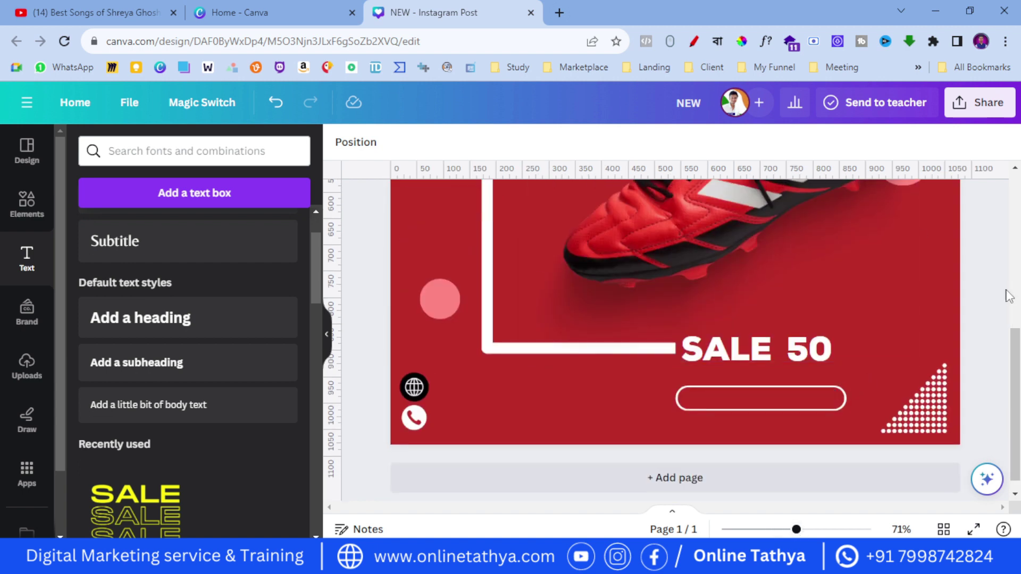
click(158, 408)
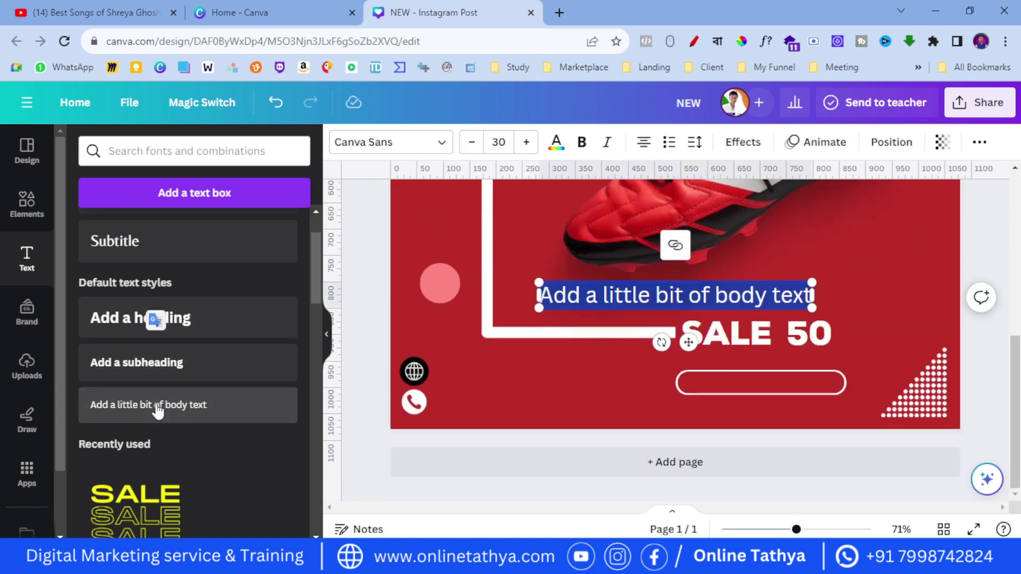
text(%)
key(Return)
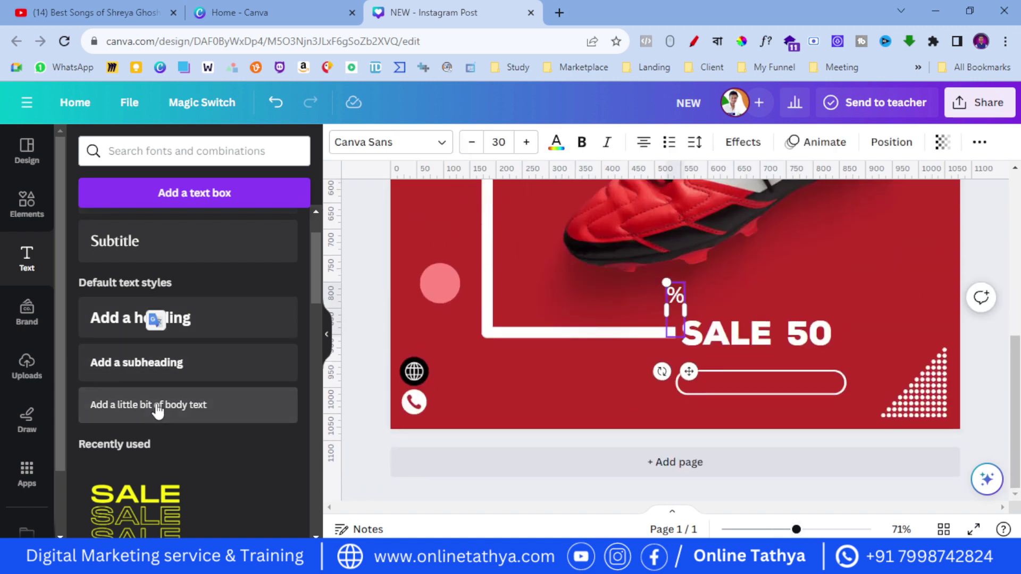
text(OFF)
click(581, 142)
click(393, 276)
drag(671, 303, 789, 270)
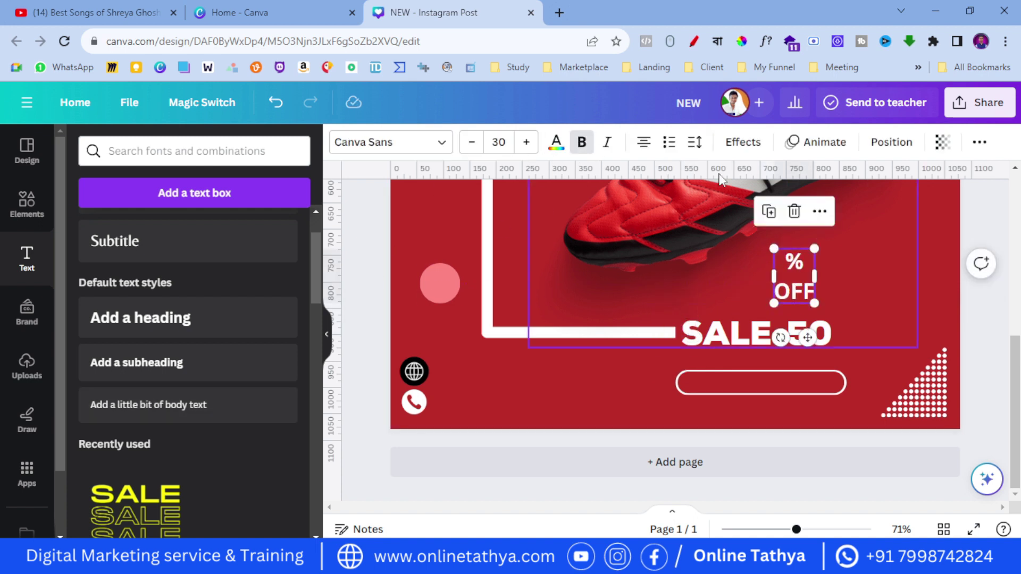
Tighten the line spacing of the % OFF text after moving it clear of the heading.
click(695, 142)
drag(807, 337, 624, 436)
click(694, 142)
mouse_move(729, 202)
mouse_down()
mouse_move(721, 203)
mouse_move(735, 202)
mouse_up()
drag(774, 243, 734, 244)
Shrink the % OFF text to size 22 and set it directly beside the 50.
click(613, 380)
drag(614, 380, 855, 340)
click(472, 142)
click(472, 142)
click(471, 142)
click(471, 142)
click(471, 142)
click(471, 142)
click(471, 142)
click(472, 142)
drag(856, 332, 831, 338)
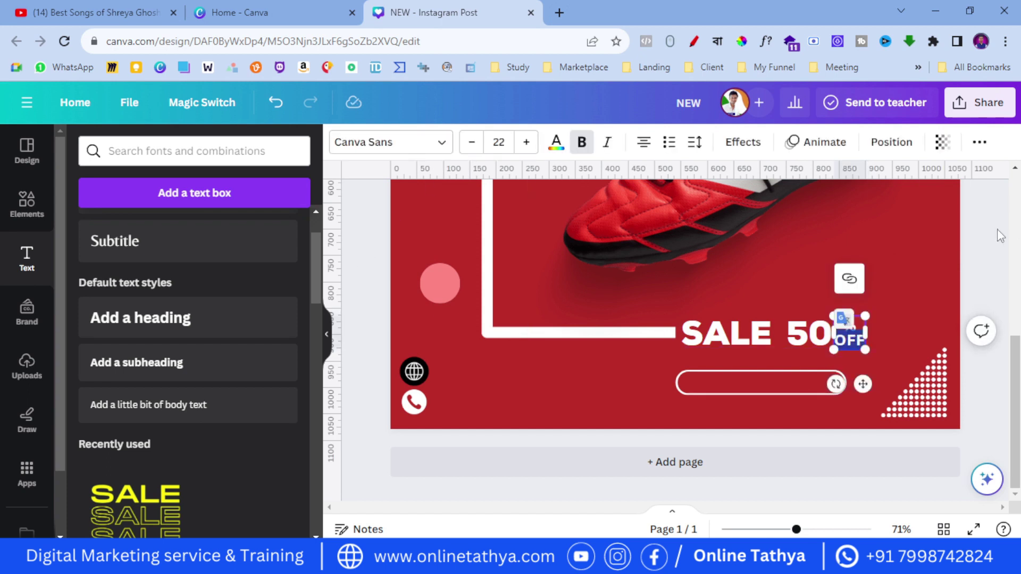
Left-align the % OFF text and nudge it slightly away from the 50.
click(823, 335)
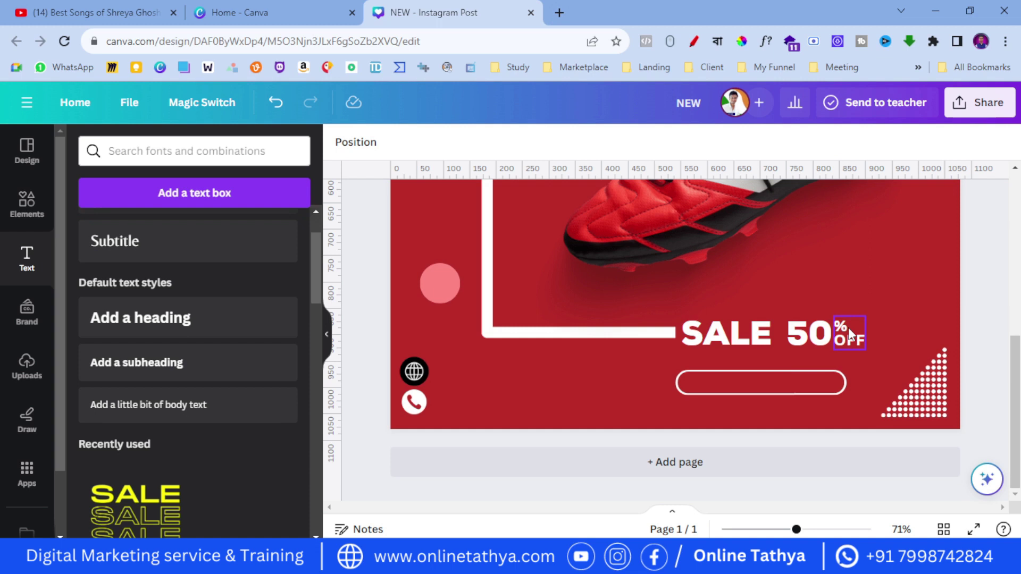
click(849, 335)
click(1004, 274)
scroll(1005, 274, up, 3)
scroll(1004, 274, down, 3)
Duplicate the % OFF text above the heading and change the copy to UP TO.
click(852, 342)
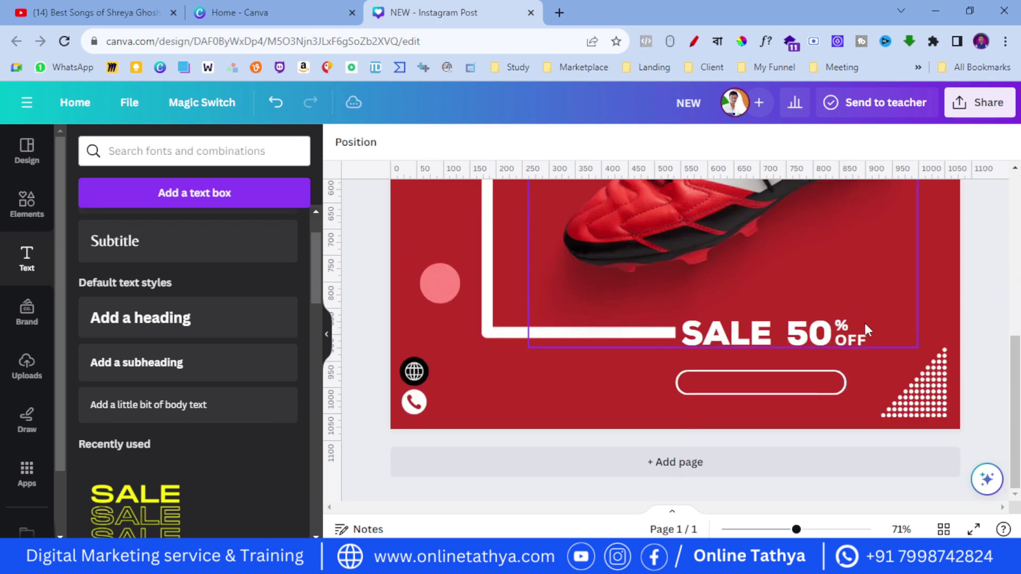
click(864, 327)
drag(869, 348, 797, 311)
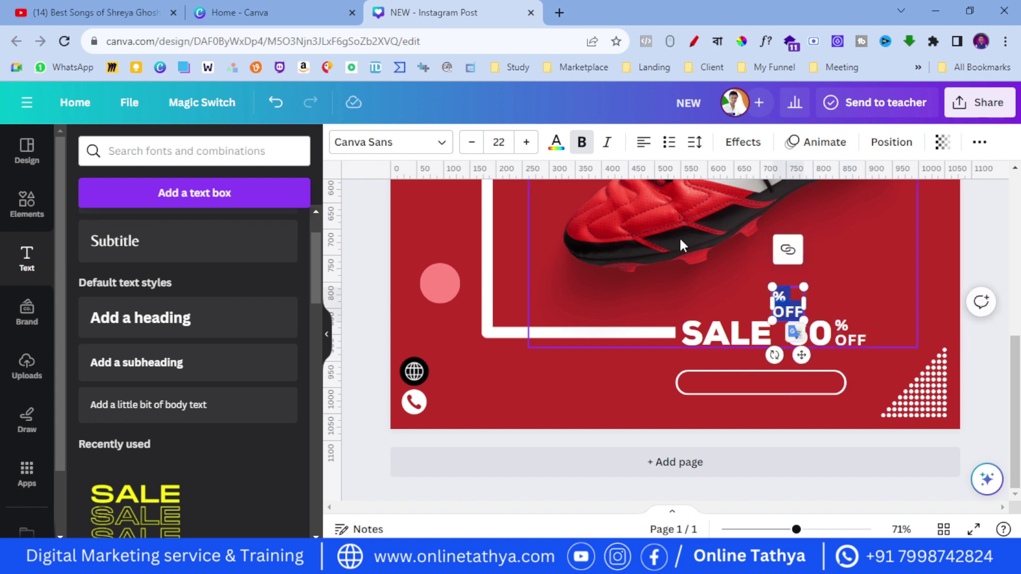
text(UP TO)
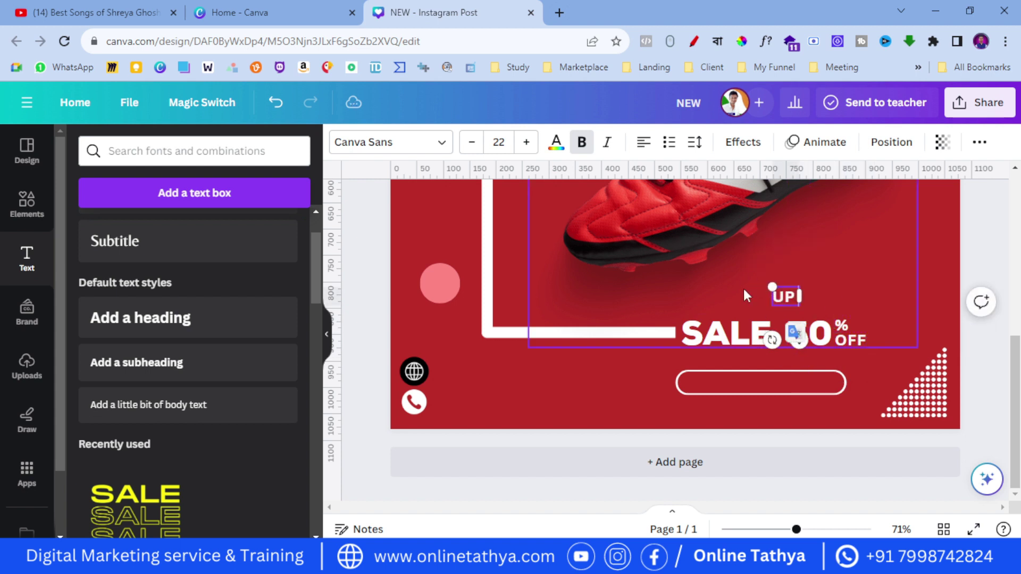
click(982, 260)
Reduce the UP TO text to size 19 and position it directly above the 50.
click(796, 296)
click(471, 142)
click(471, 141)
click(417, 292)
click(786, 296)
key(shift+Right)
key(shift+Right)
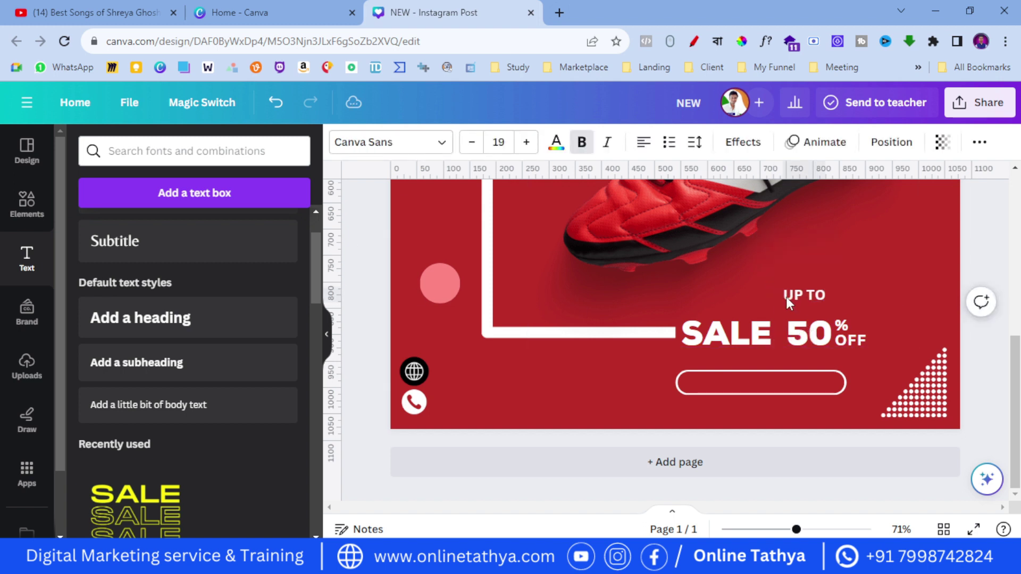
key(shift+Down)
key(shift+Down)
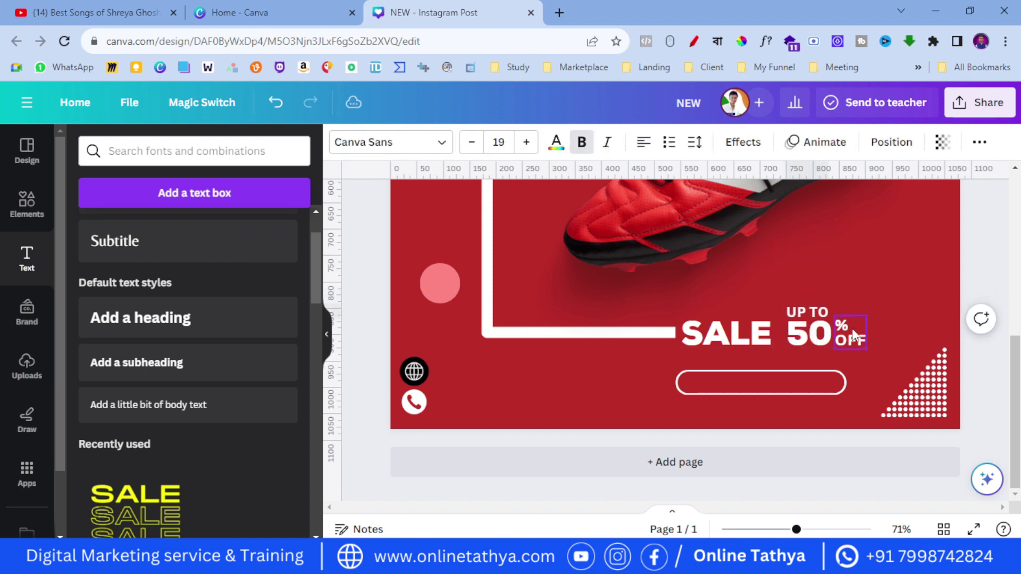
Reduce the % OFF text beside the 50 to size 20.
click(856, 331)
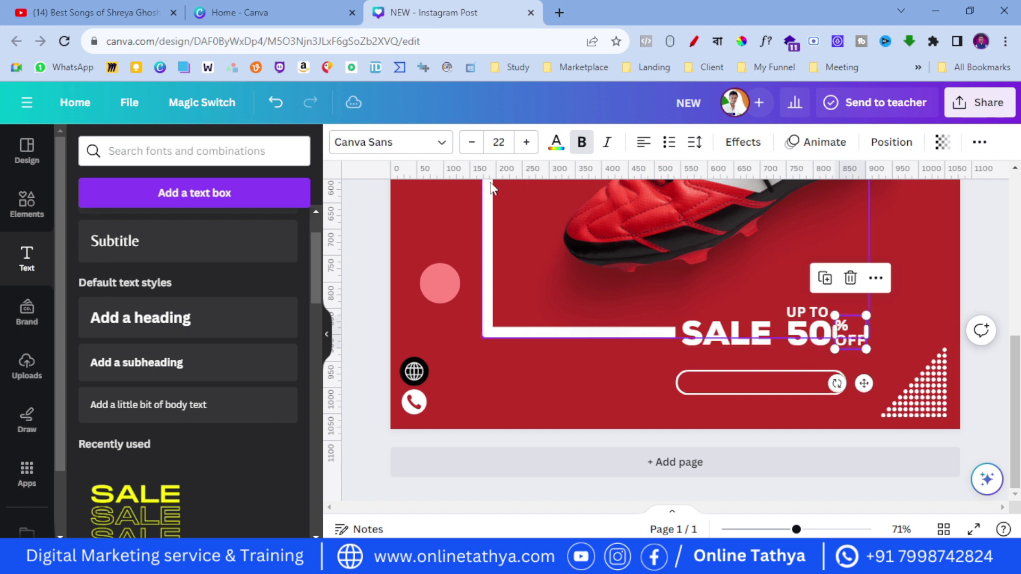
click(471, 141)
click(472, 142)
click(372, 260)
click(851, 336)
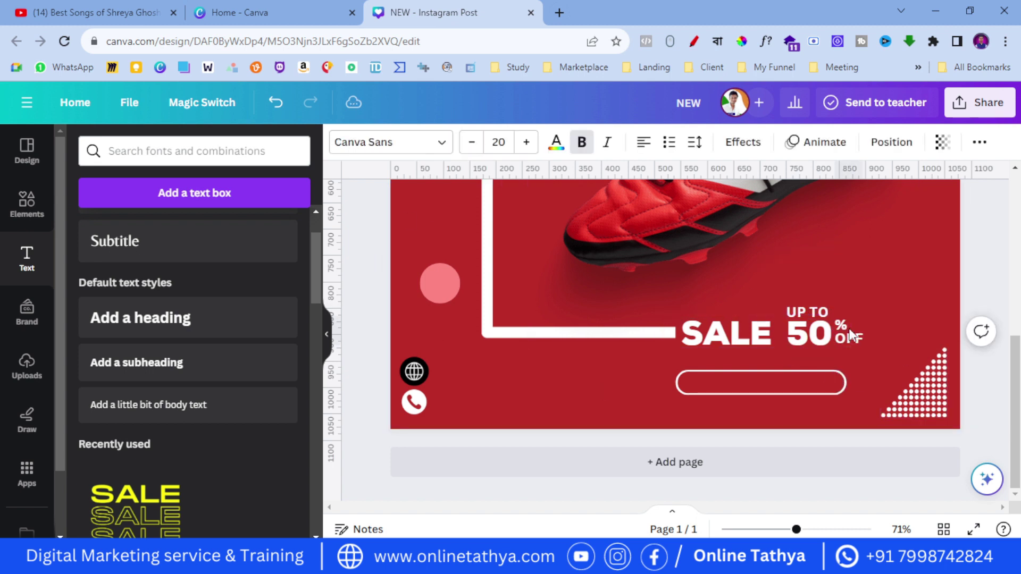
click(986, 267)
Duplicate the SPORTS SHOES COLLECTION line, move the copy down near the outlined button and rotate it level.
scroll(804, 283, up, 5)
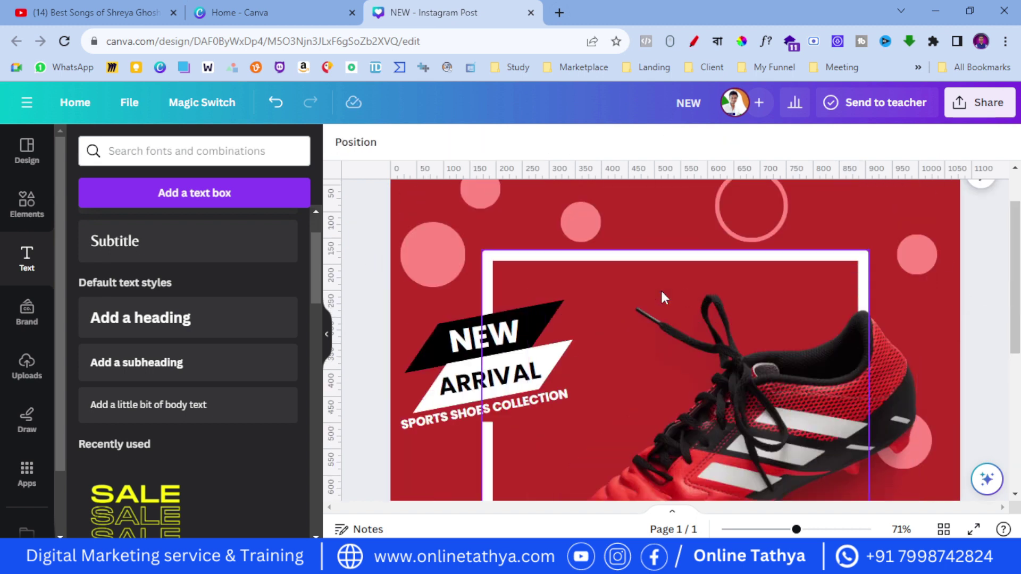
click(481, 335)
click(459, 282)
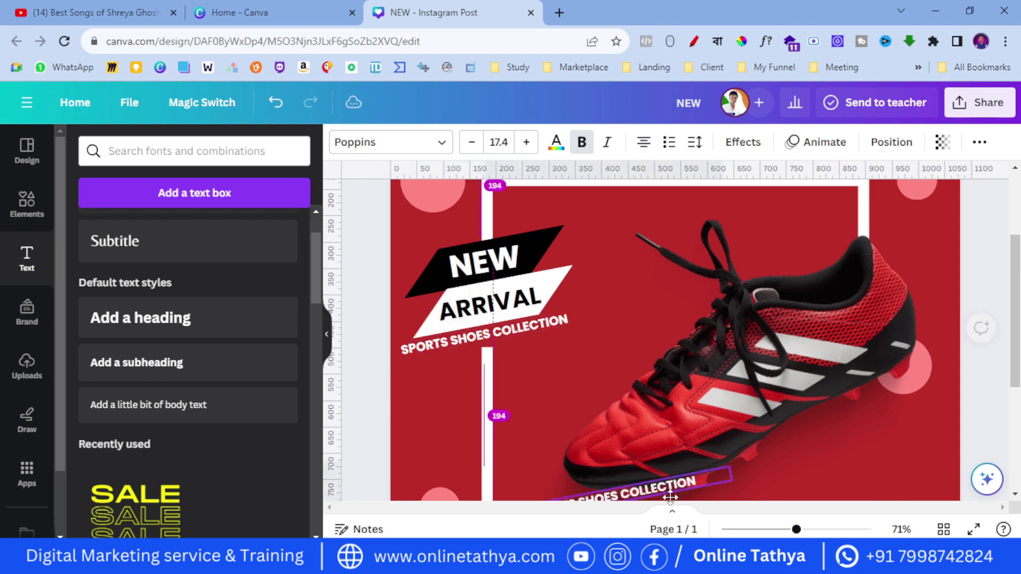
scroll(708, 284, down, 4)
drag(708, 284, 739, 382)
drag(694, 430, 720, 508)
Replace the copied line's text with SHOP NOW ! and narrow its text box to fit.
double_click(719, 381)
text(SHOP NOW !)
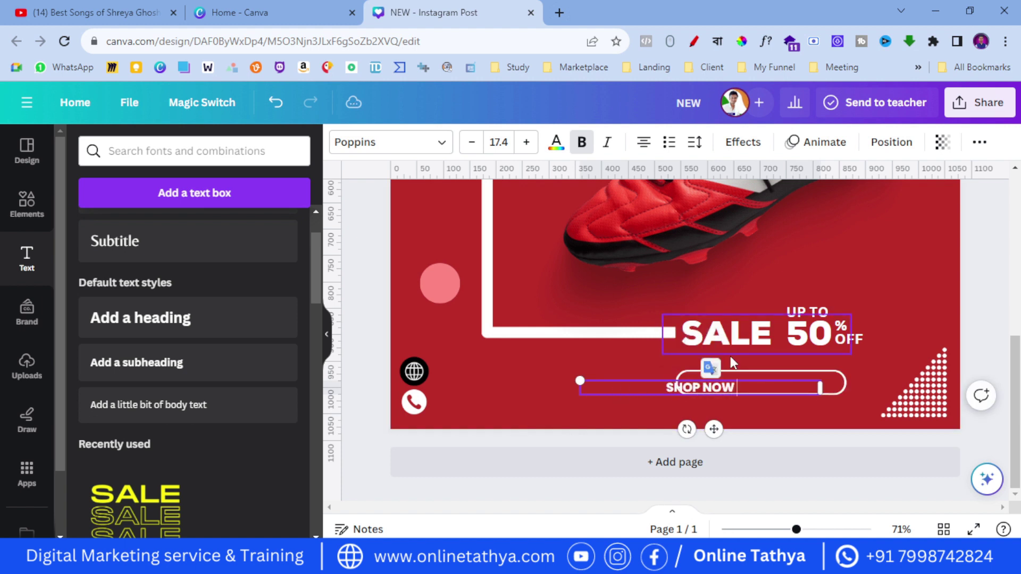
drag(819, 394, 648, 379)
Centre the SHOP NOW ! text inside the outlined button under the SALE heading.
key(shift+Right)
key(shift+Right)
key(shift+Right)
key(shift+Right)
key(shift+Right)
key(shift+Right)
key(shift+Right)
key(shift+Right)
key(shift+Right)
key(shift+Right)
key(shift+Right)
key(shift+Right)
key(shift+Right)
key(shift+Right)
key(shift+Right)
key(shift+Right)
key(shift+Right)
key(shift+Right)
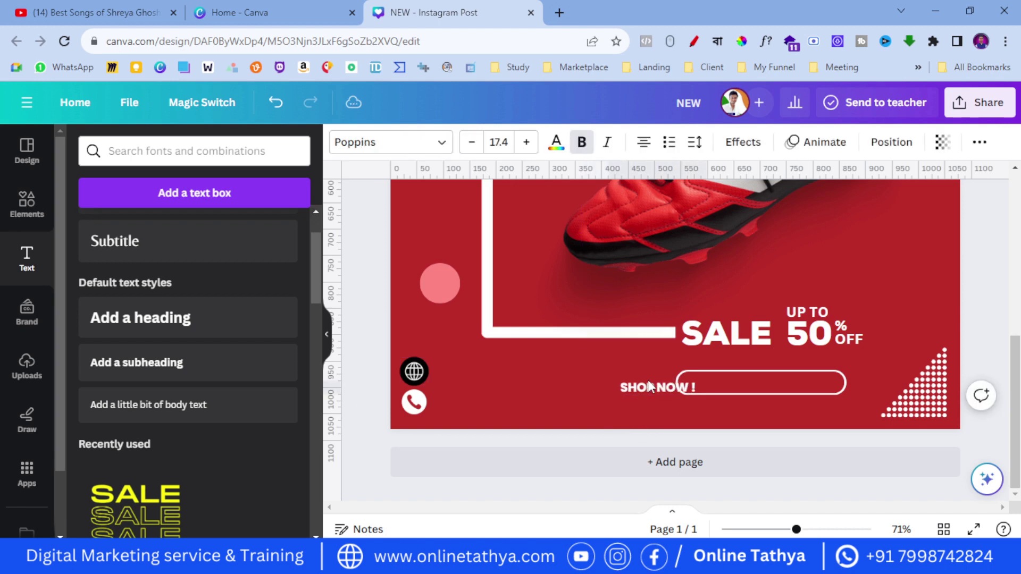
key(shift+Right)
key(shift+Right)
key(shift+Right)
key(shift+Right)
key(shift+Right)
key(shift+Right)
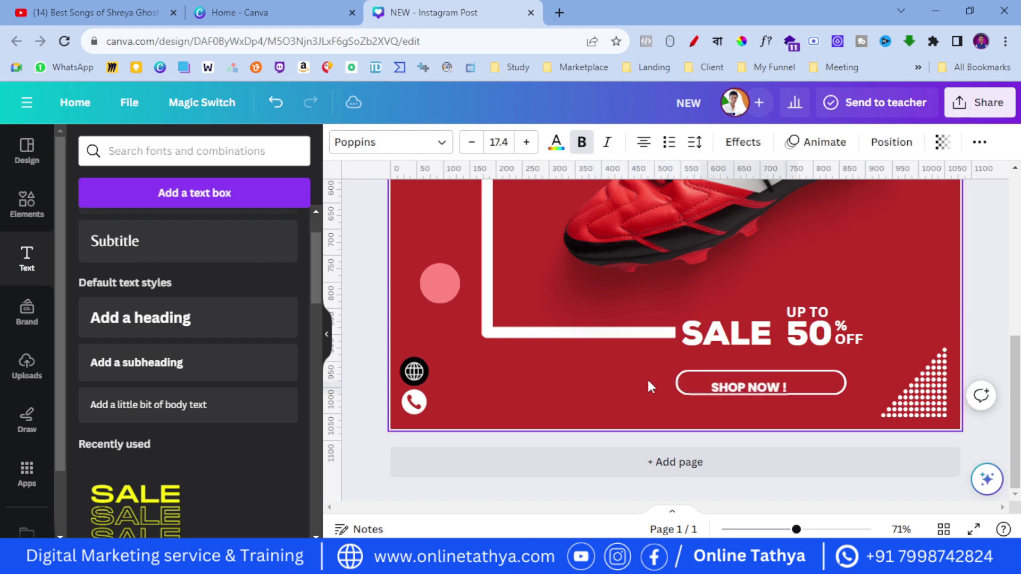
key(Up)
key(Up)
key(Up)
key(Up)
key(Up)
key(Up)
key(Up)
key(Up)
key(Up)
key(Up)
key(Up)
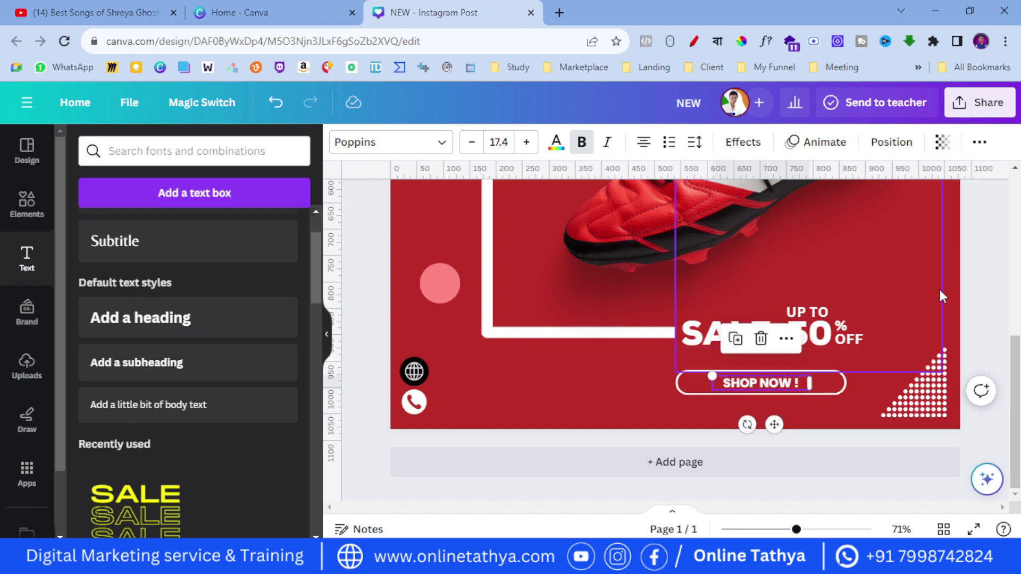
click(981, 287)
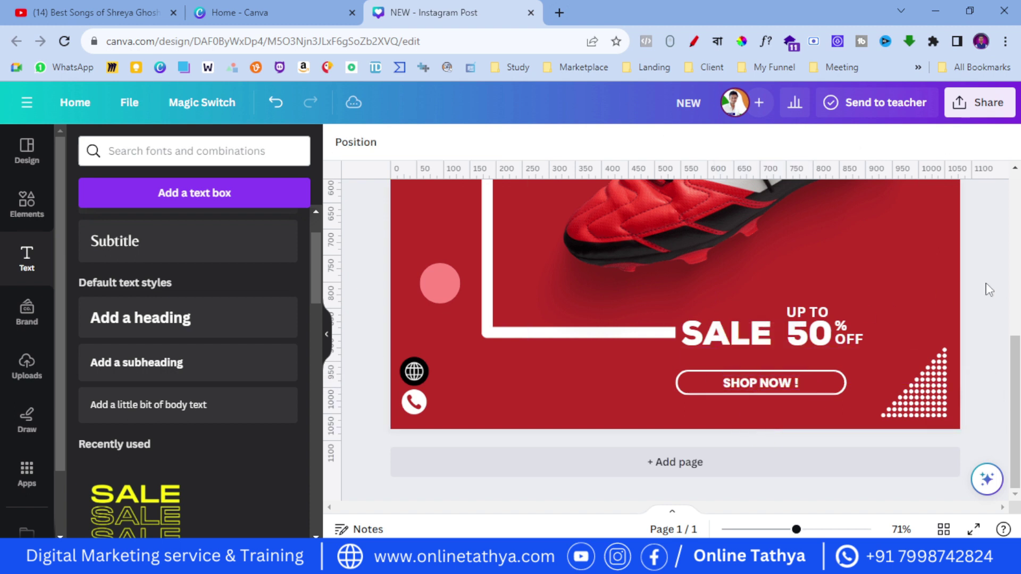
Duplicate the SHOP NOW ! text beside the phone icon and replace the copy with the contact phone number.
click(730, 385)
drag(731, 385, 453, 402)
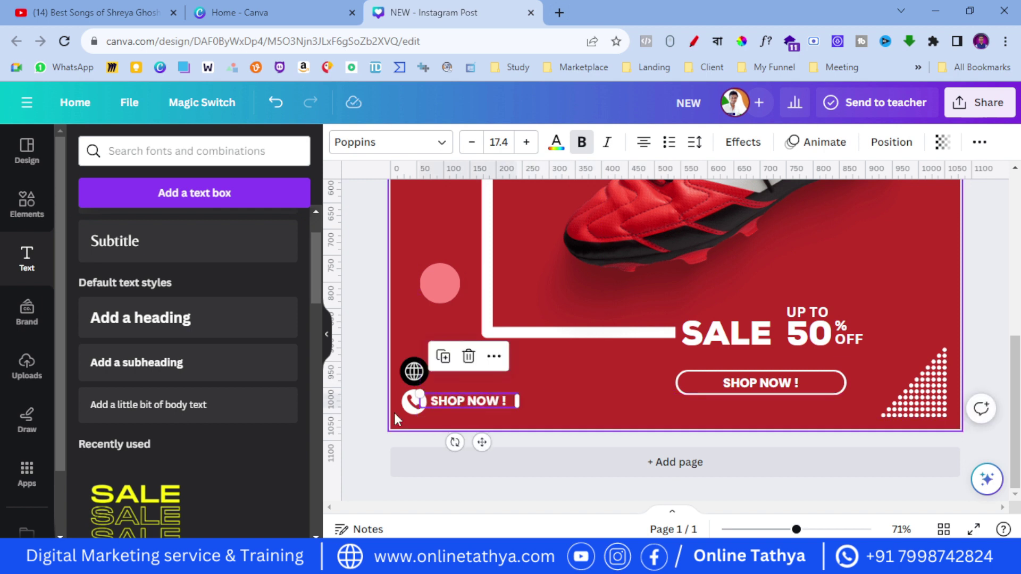
click(473, 400)
double_click(466, 402)
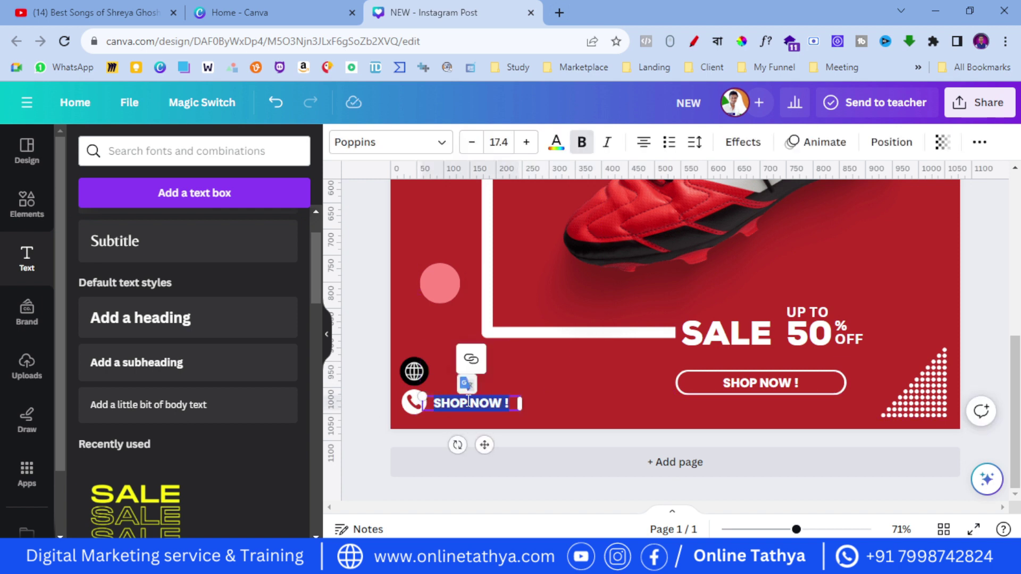
key(BackSpace)
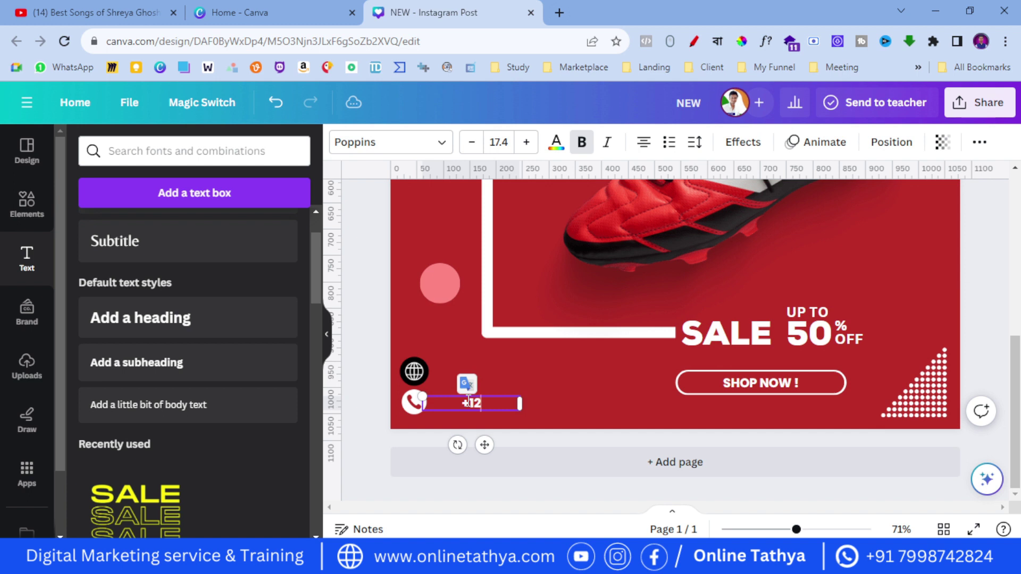
text(+123-456-7890)
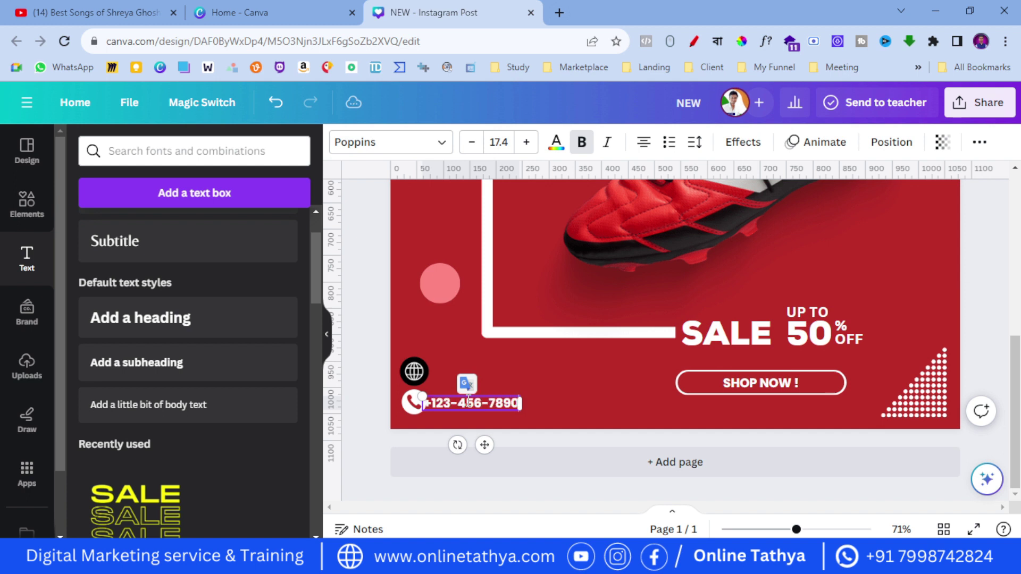
click(351, 392)
drag(434, 407, 464, 374)
double_click(465, 375)
text(www)
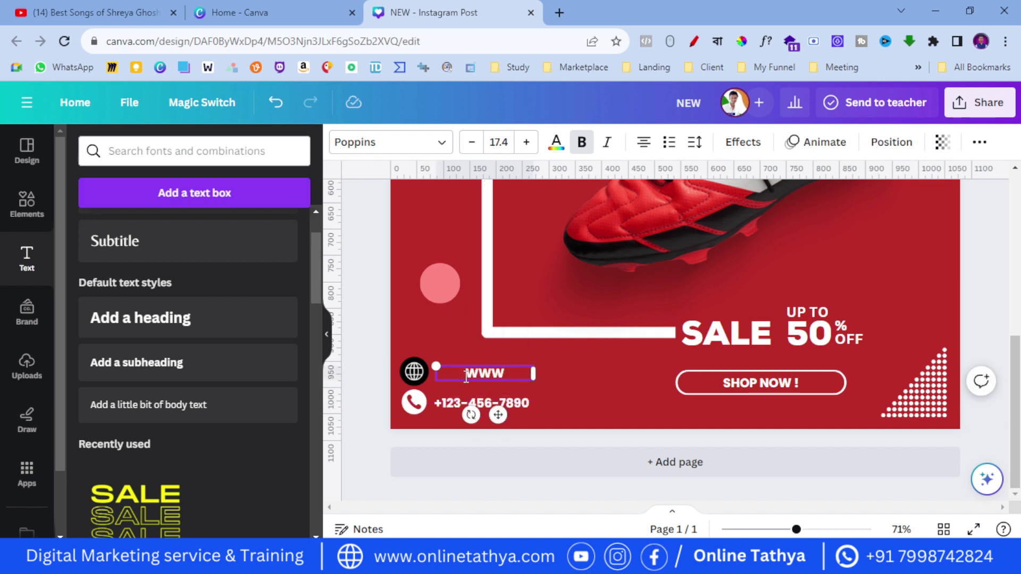
text(.onlineta)
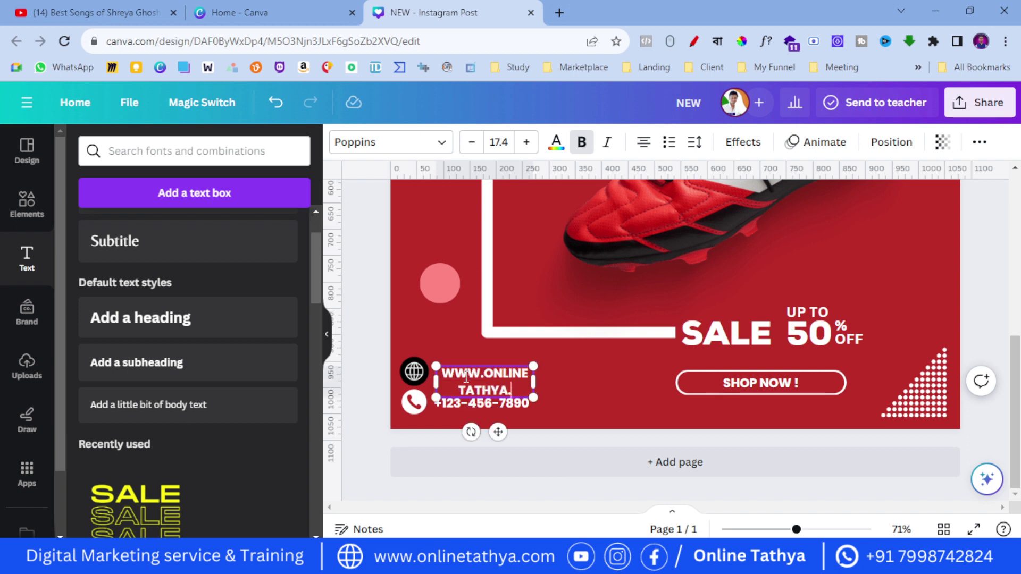
text(thya.com)
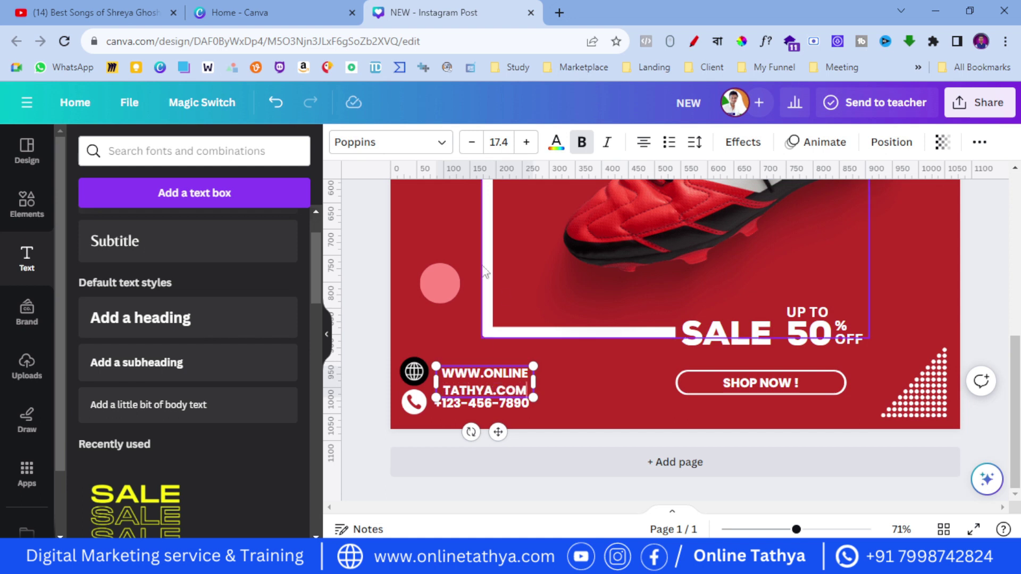
Widen the website text box to hold a single line and try bullet-list and uppercase formatting on it.
drag(532, 381, 638, 372)
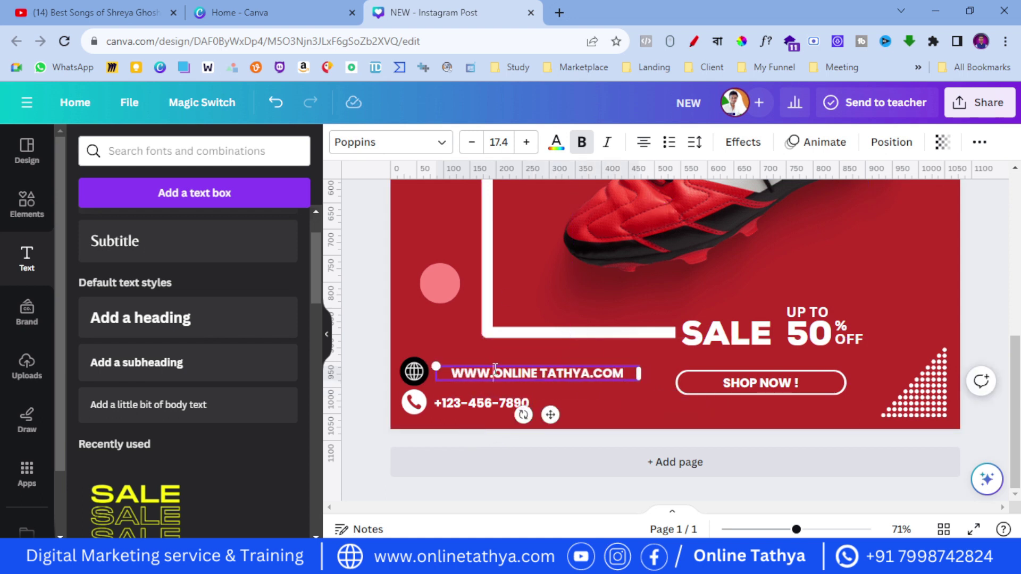
click(694, 142)
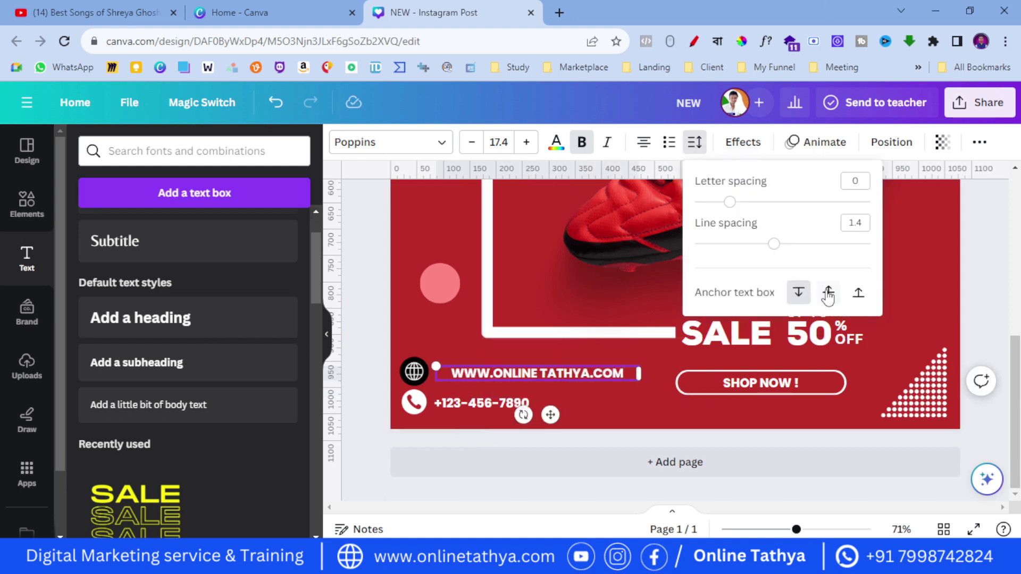
click(668, 142)
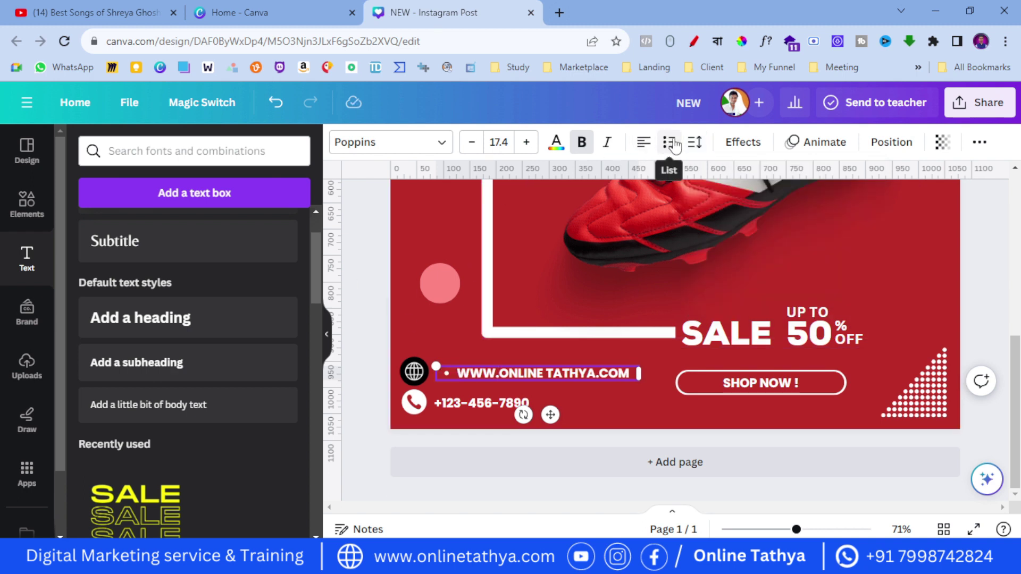
click(694, 143)
click(978, 142)
click(897, 175)
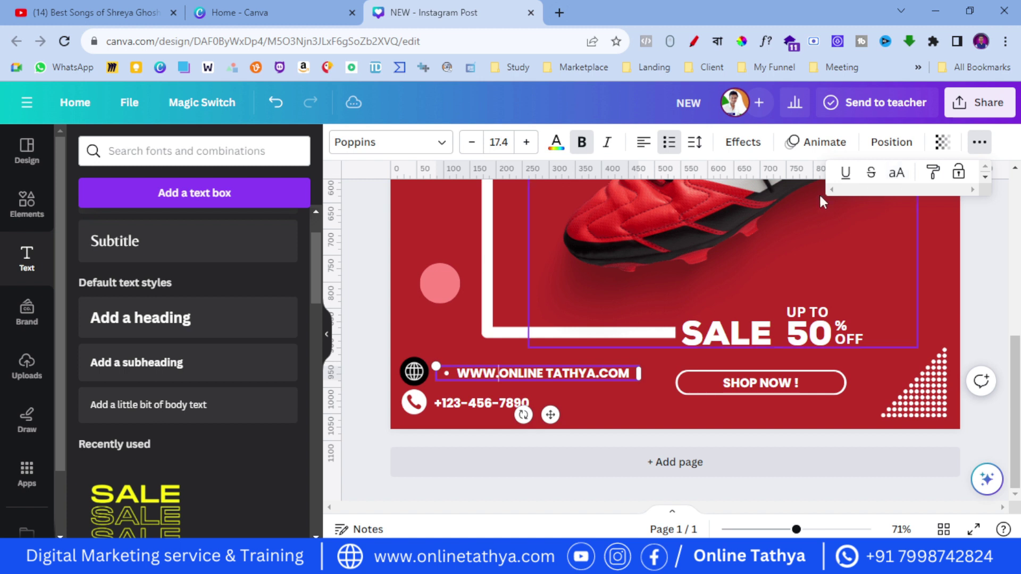
click(610, 376)
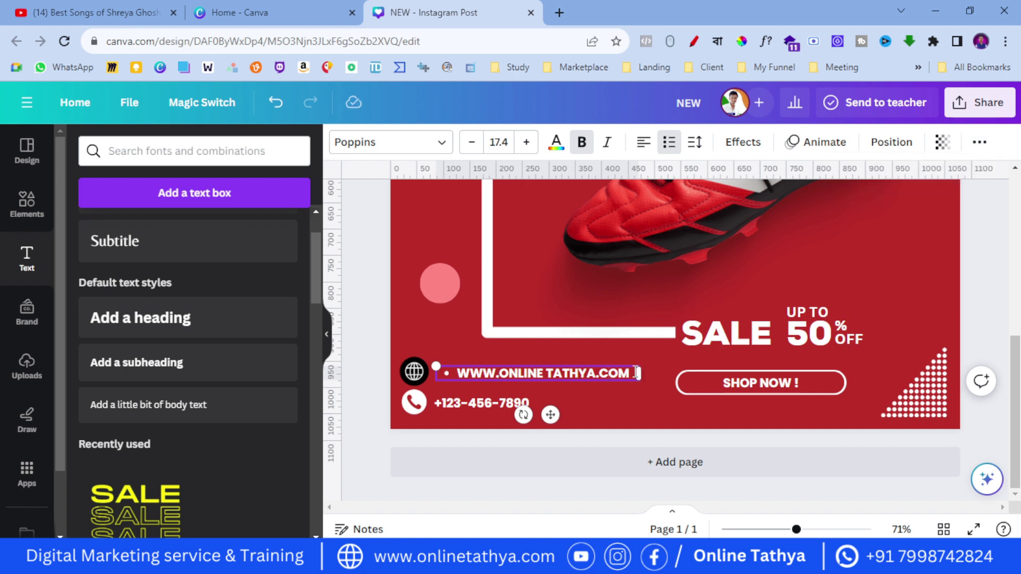
key(ctrl+a)
key(BackSpace)
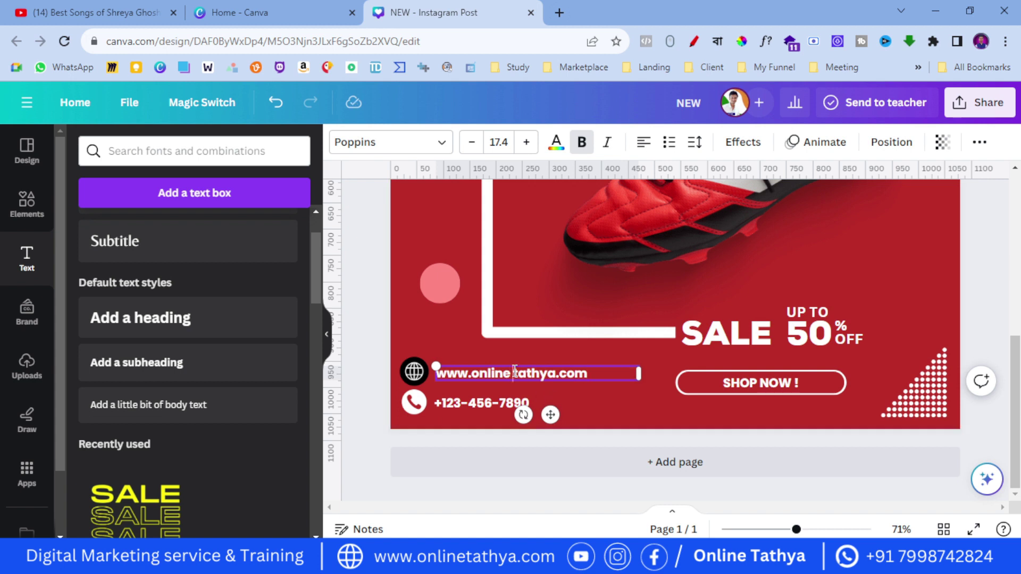
click(366, 372)
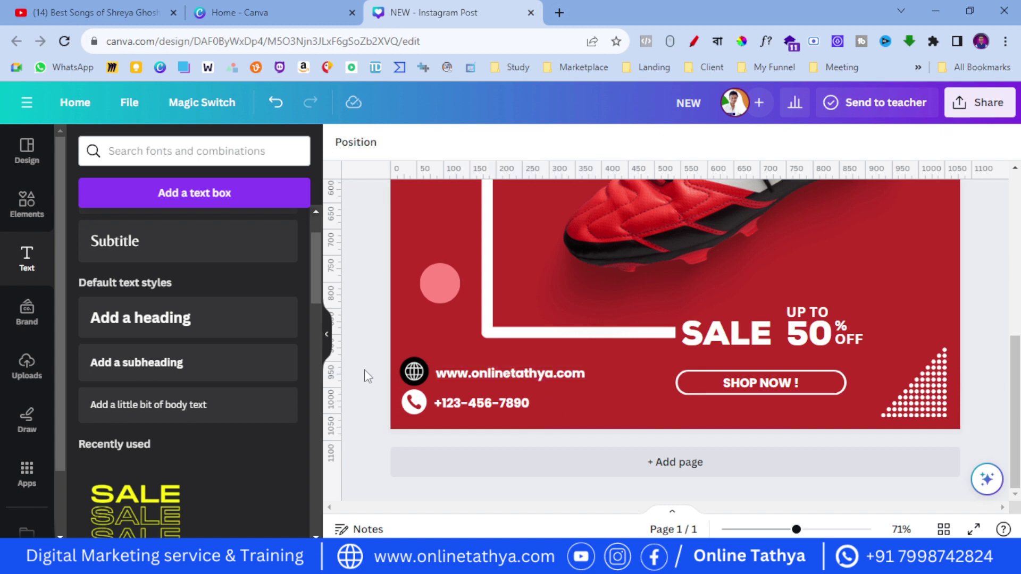
click(492, 377)
drag(492, 377, 506, 376)
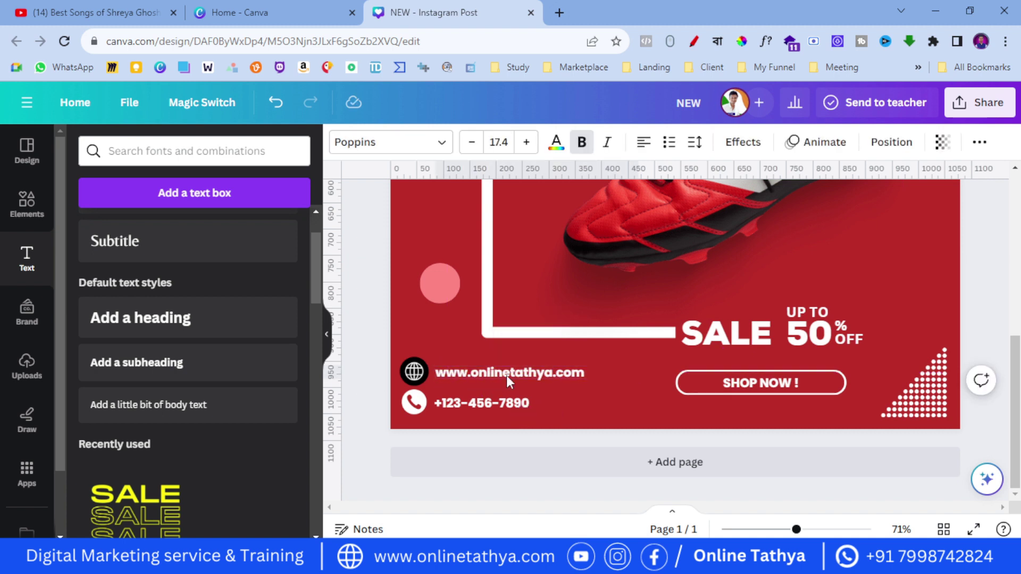
click(360, 417)
scroll(355, 382, up, 5)
scroll(355, 383, down, 5)
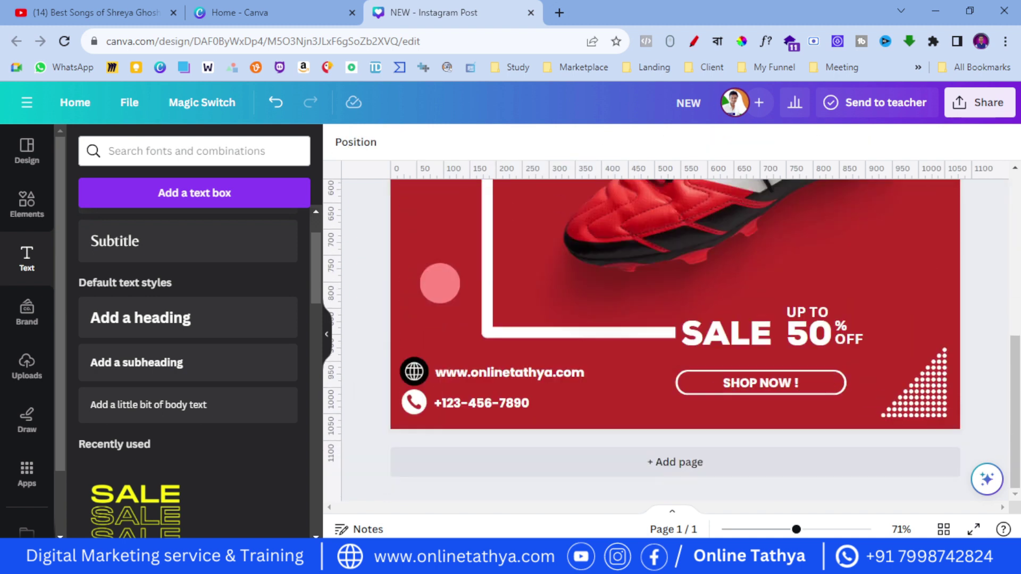
ctrl+scroll(465, 404, down, 4)
scroll(474, 420, up, 2)
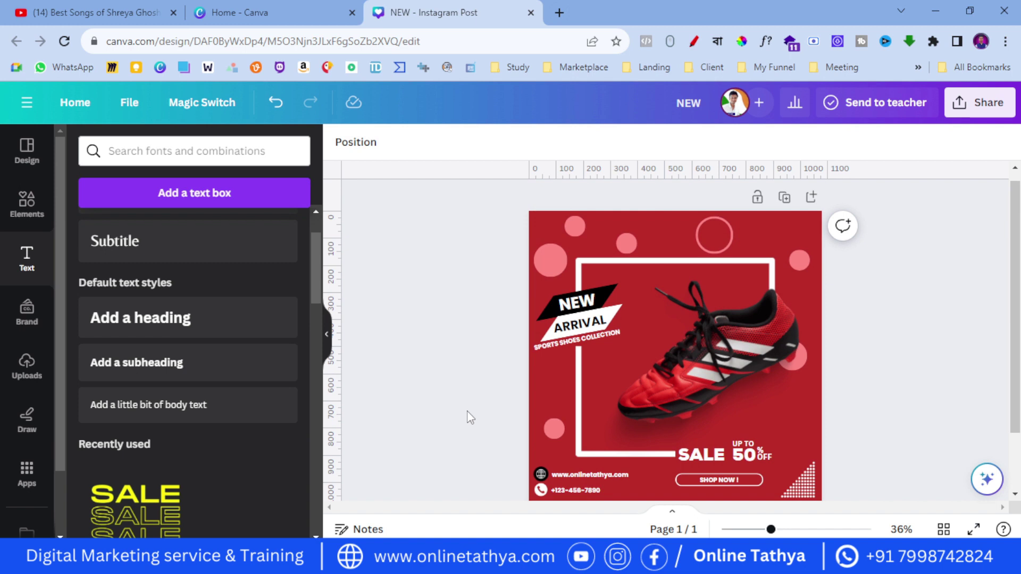
scroll(456, 369, down, 2)
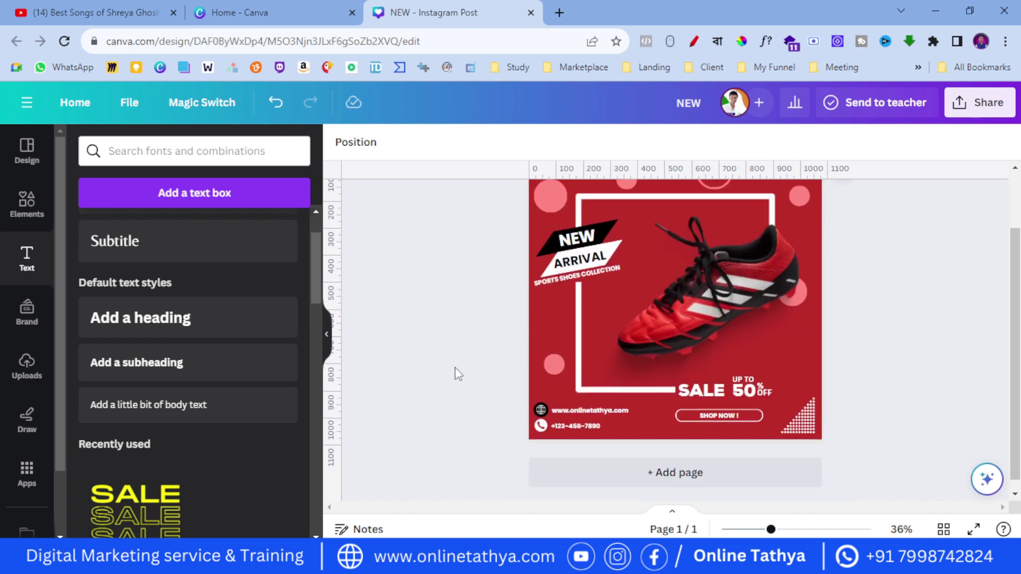